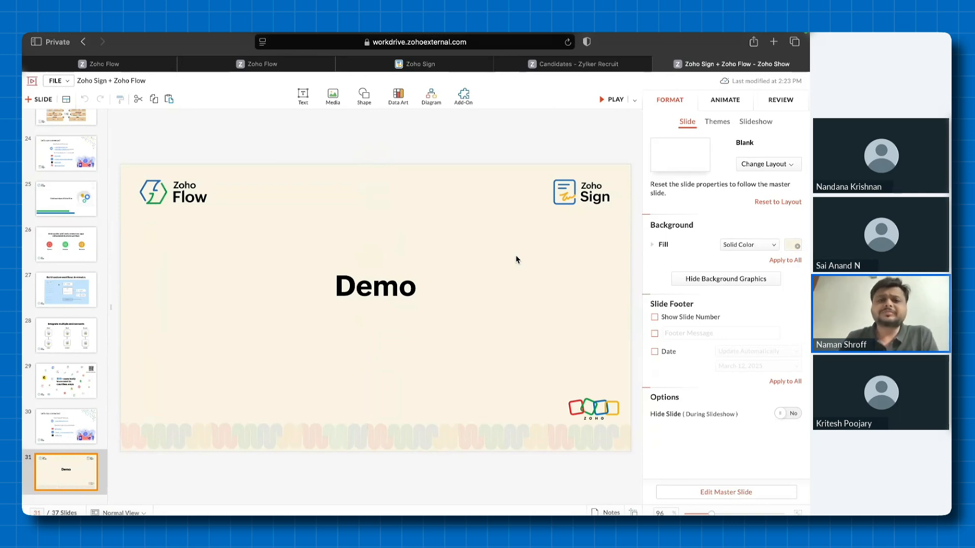
Switch to Zoho Sign and start a new send-for-signatures request from its home page
click(457, 65)
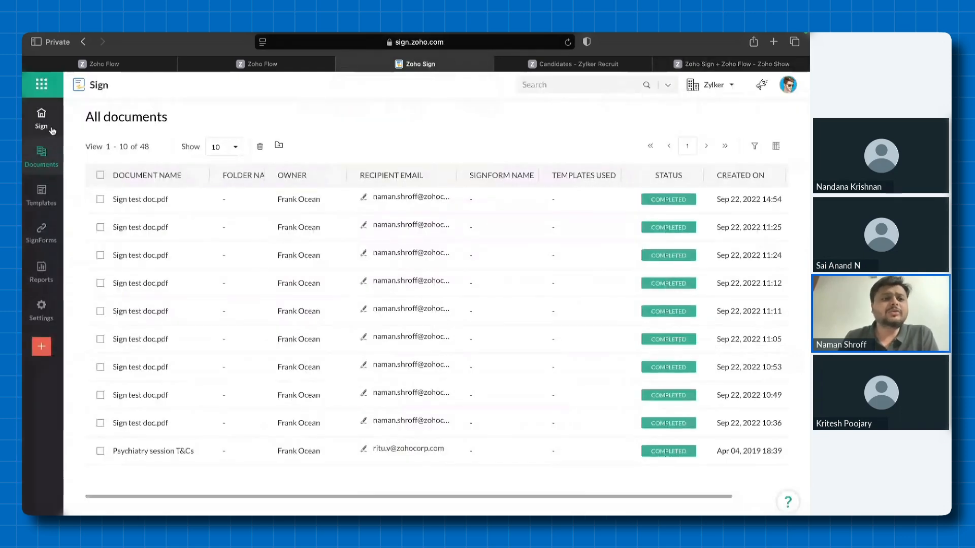
click(42, 122)
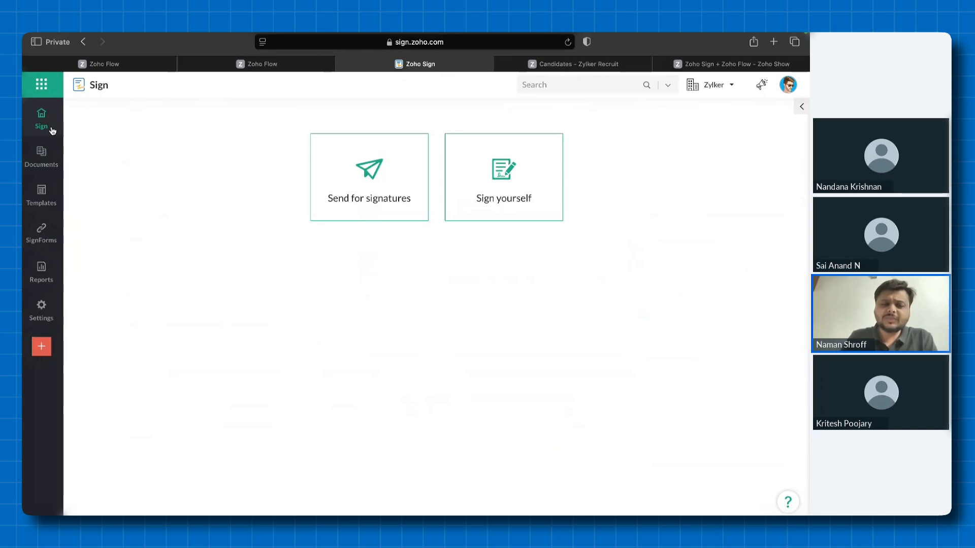
mouse_move(59, 152)
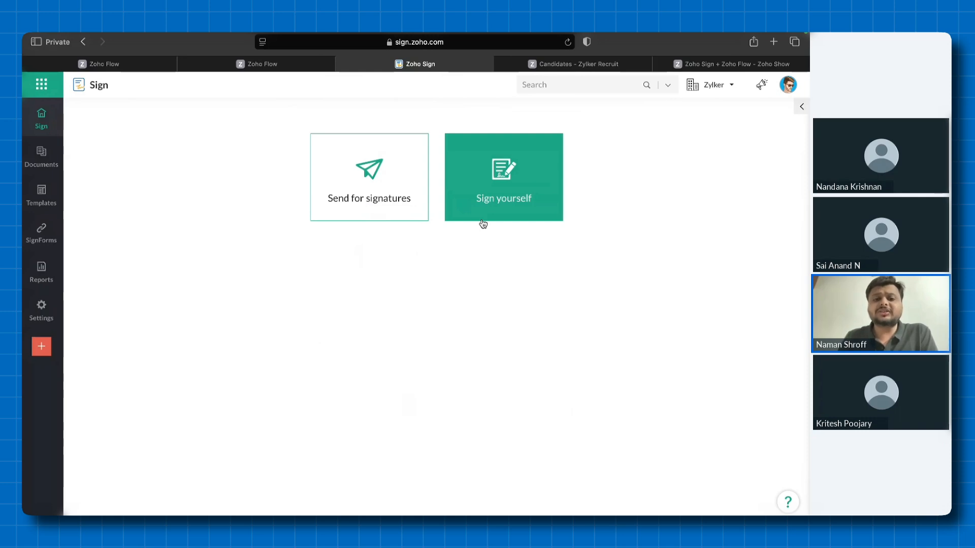
click(409, 213)
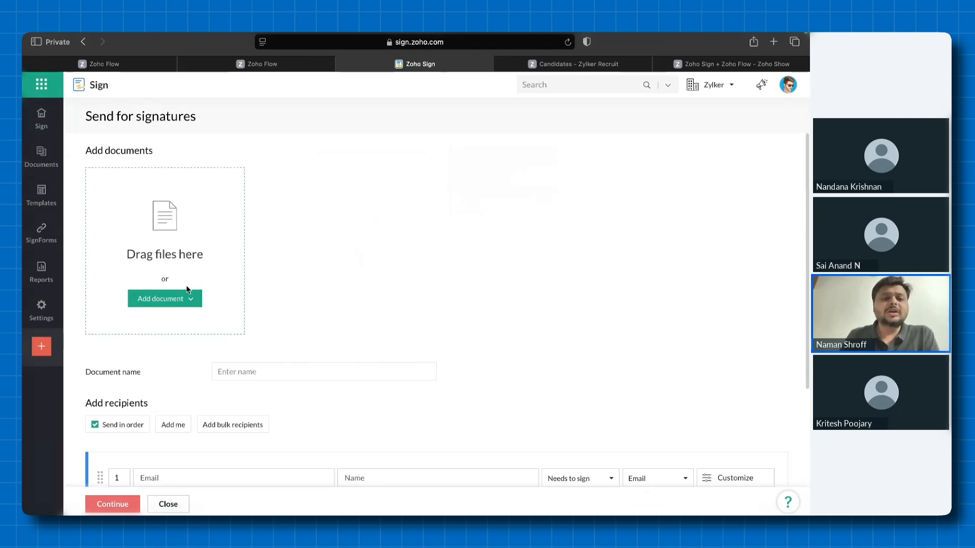
Upload Sample Partnership Agreement.pdf from the computer's Downloads folder as the document for signing
click(187, 302)
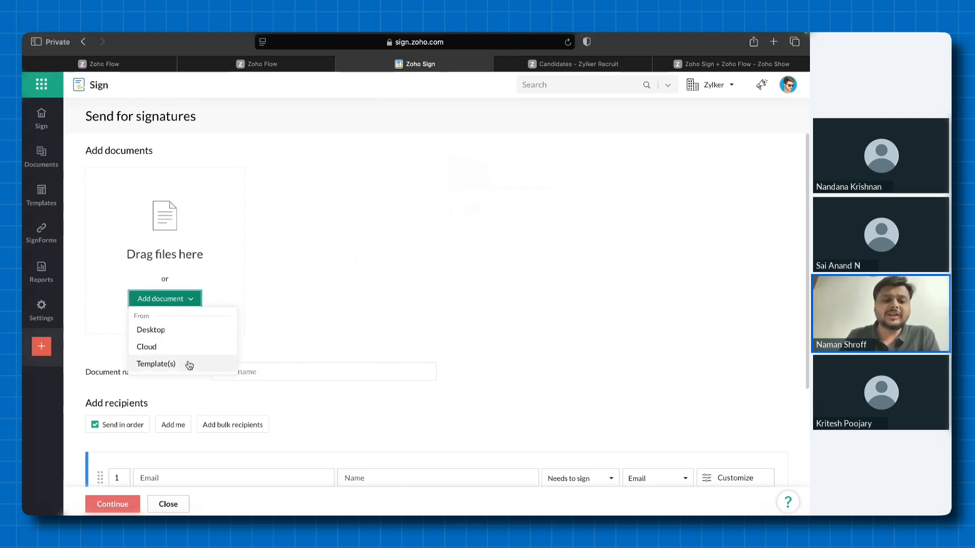
click(174, 330)
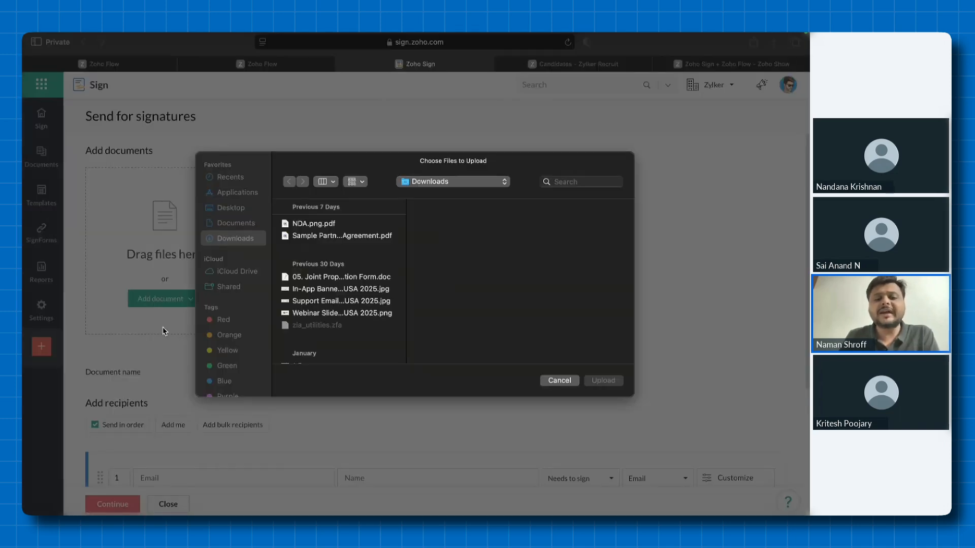
click(352, 241)
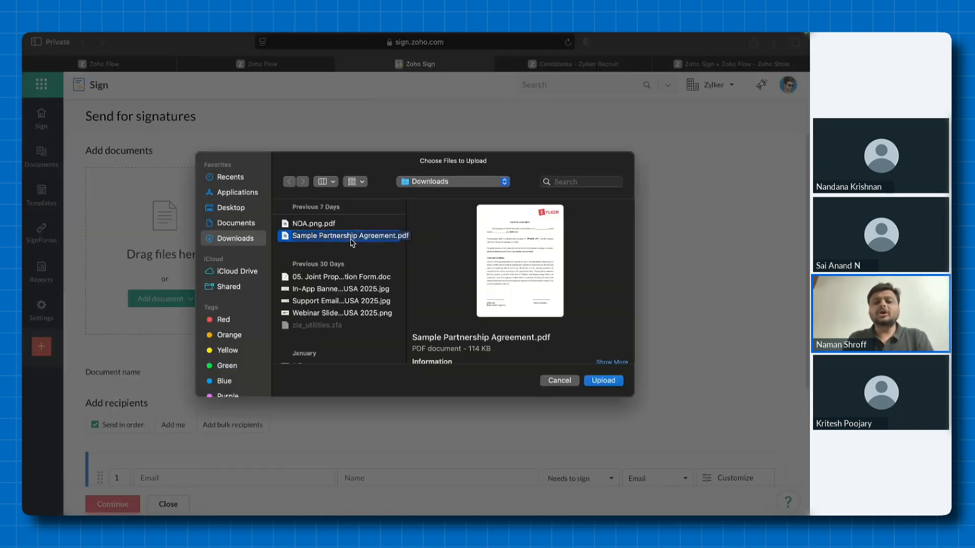
click(603, 380)
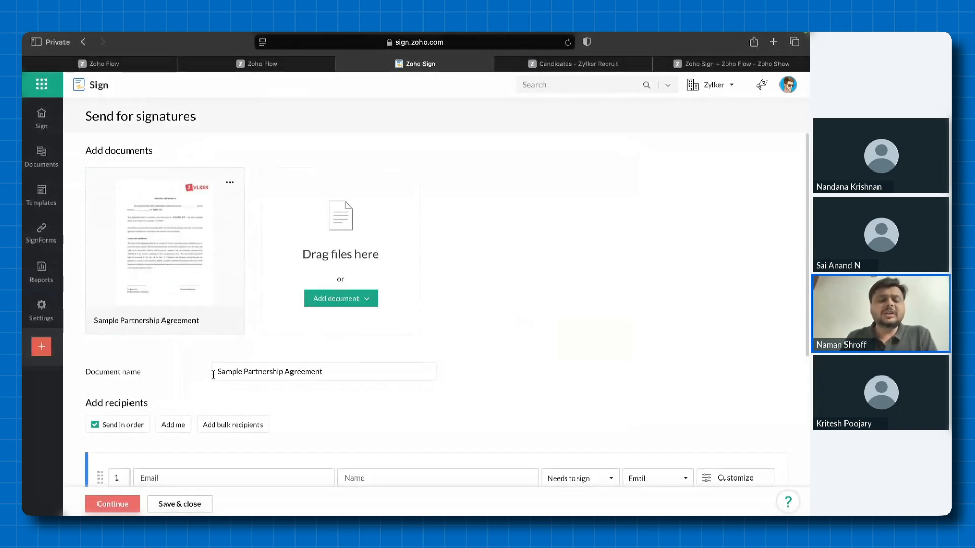
Shorten the document name to "Partnership Agreement"
drag(214, 372, 359, 372)
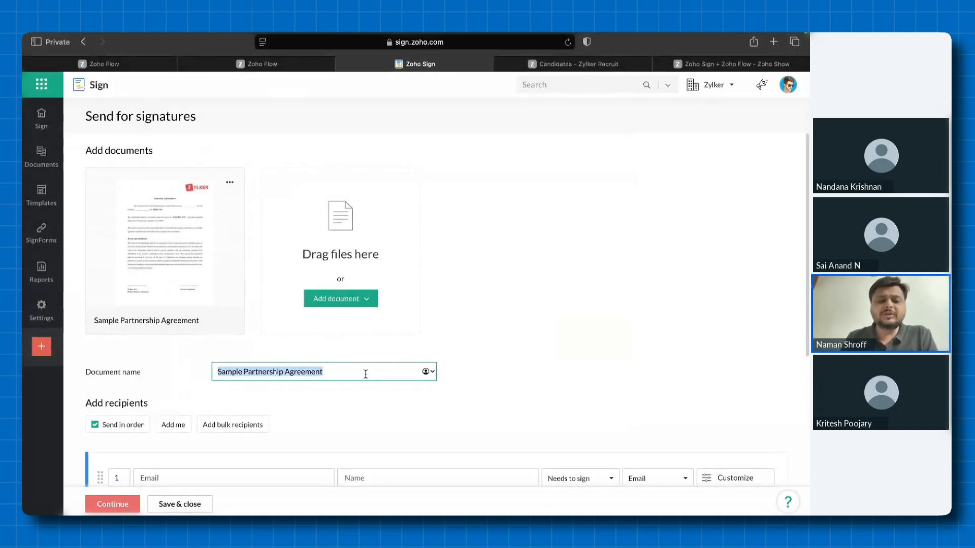
click(365, 374)
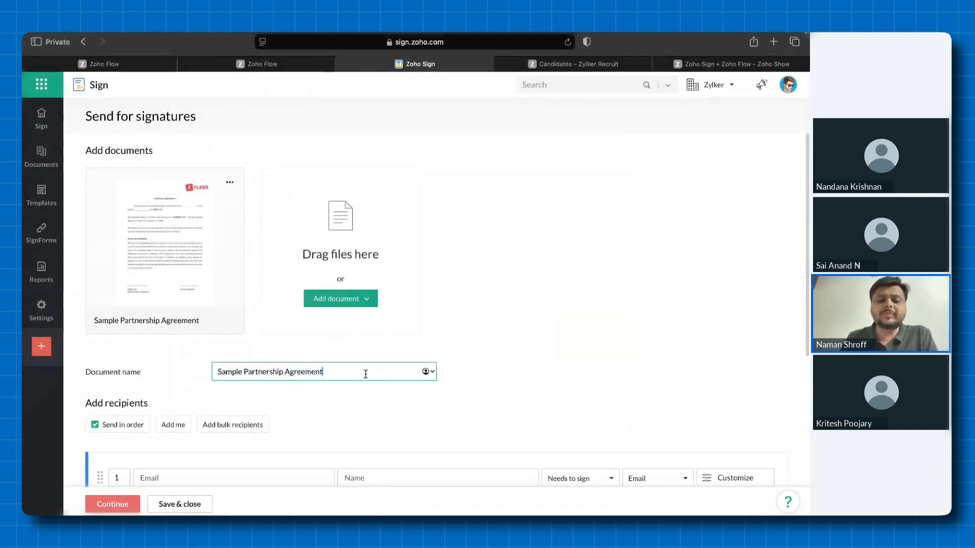
double_click(229, 375)
key(BackSpace)
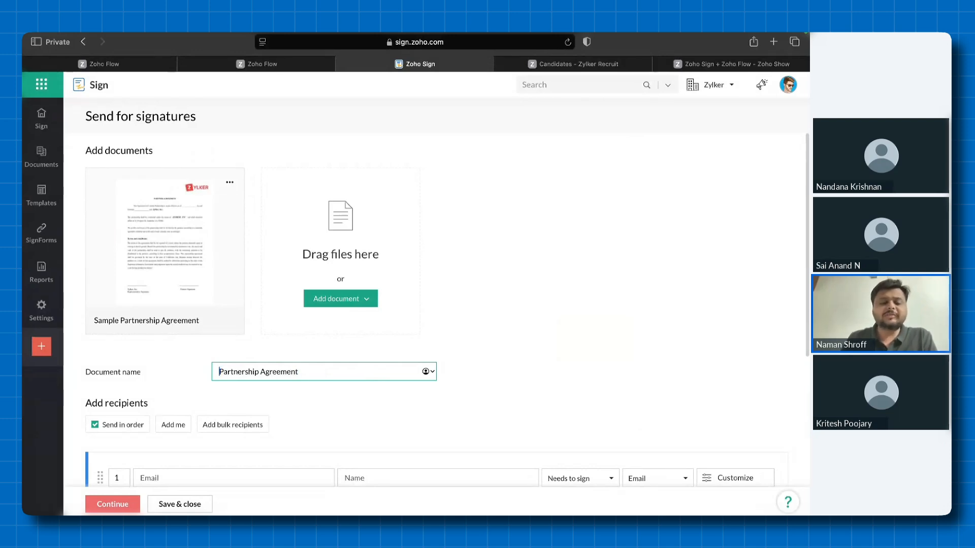
click(506, 350)
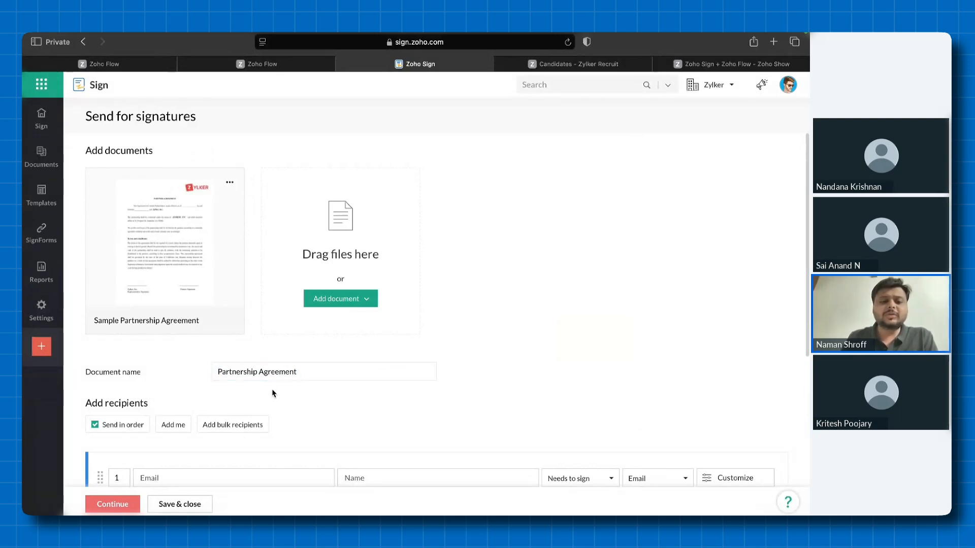
Fill in the first recipient's email and name by choosing the matching saved contact
scroll(273, 393, down, 2)
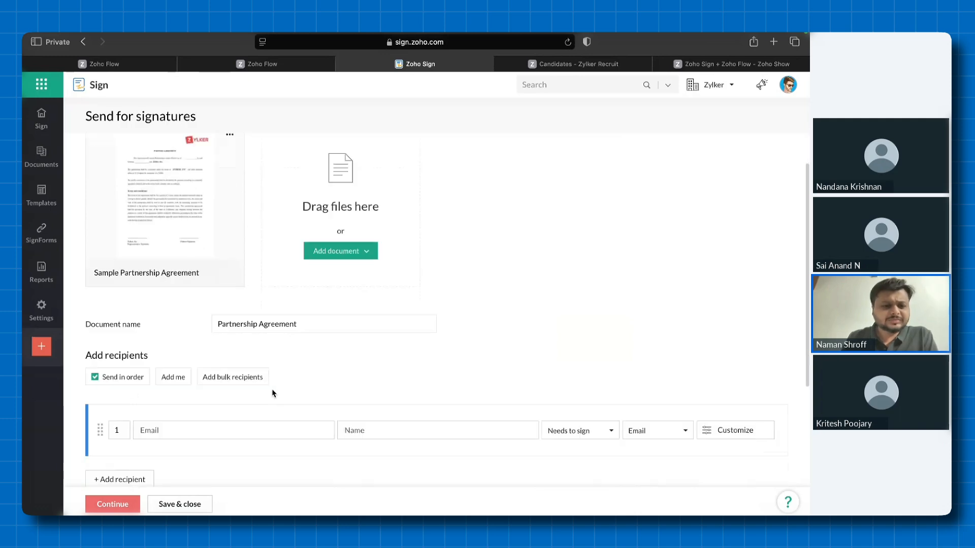
scroll(272, 393, down, 5)
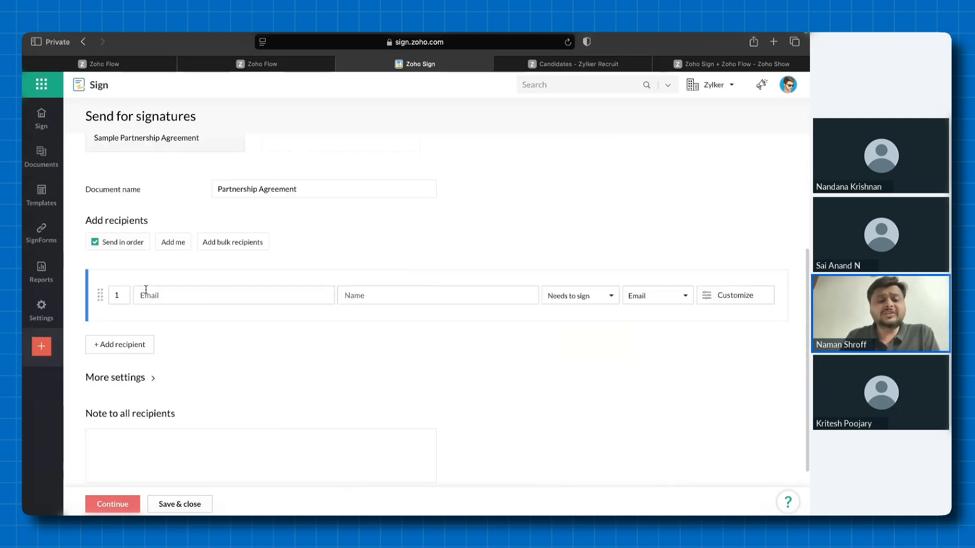
click(171, 296)
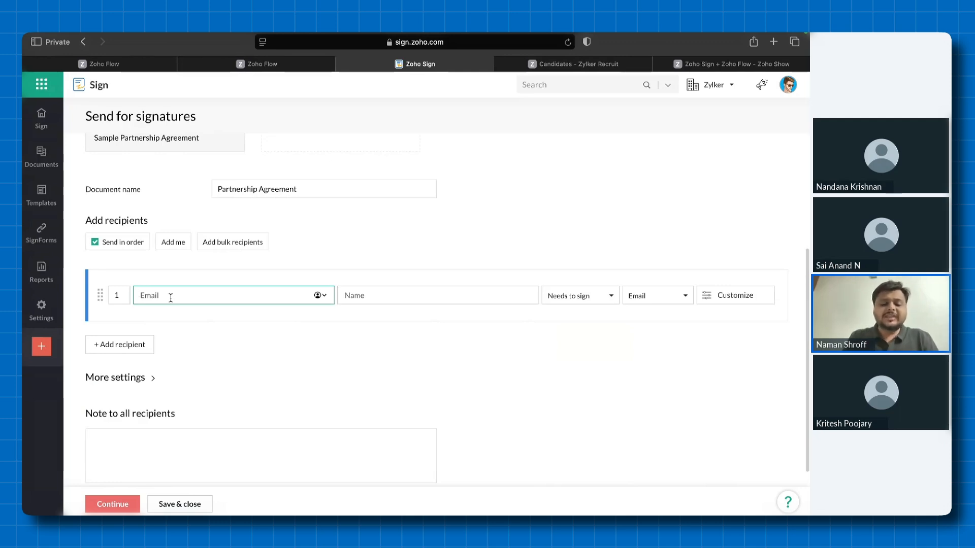
text(bruce)
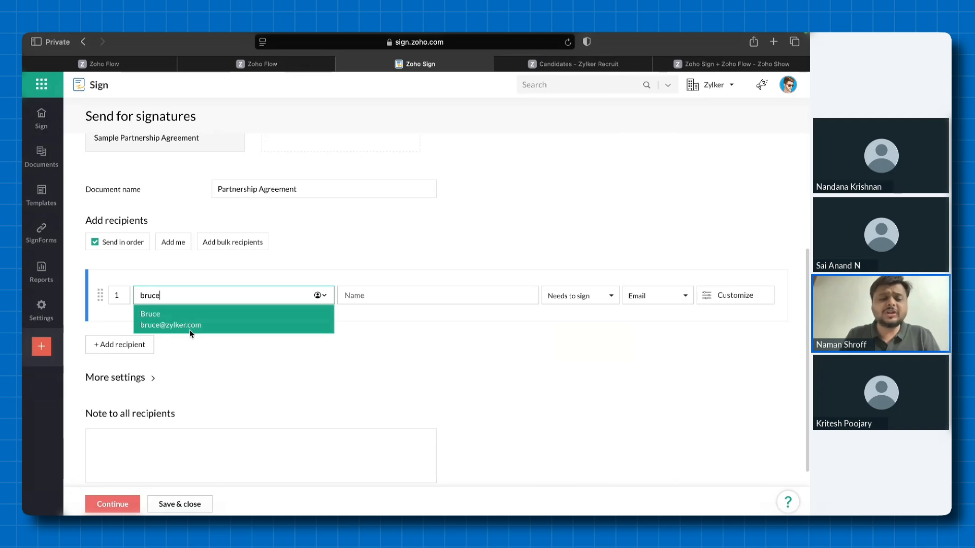
click(190, 330)
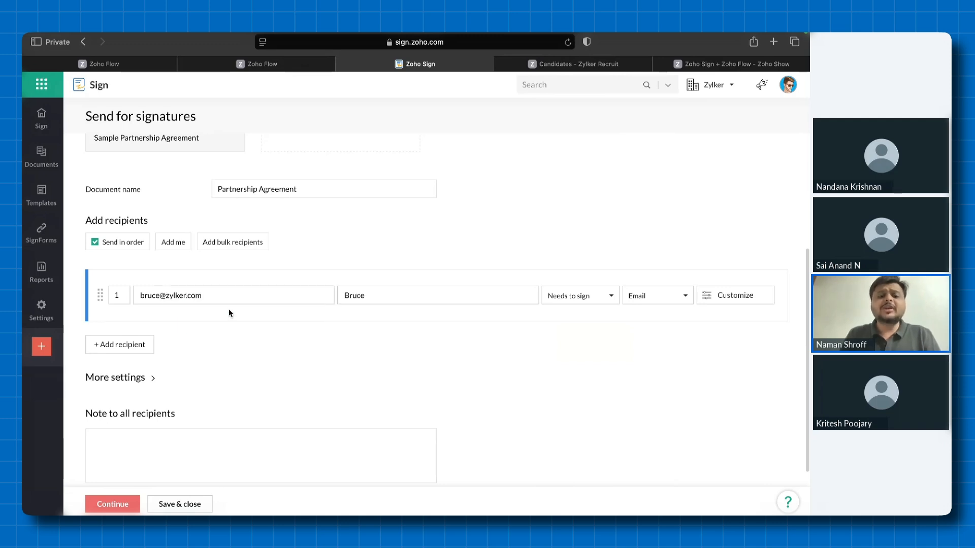
click(457, 297)
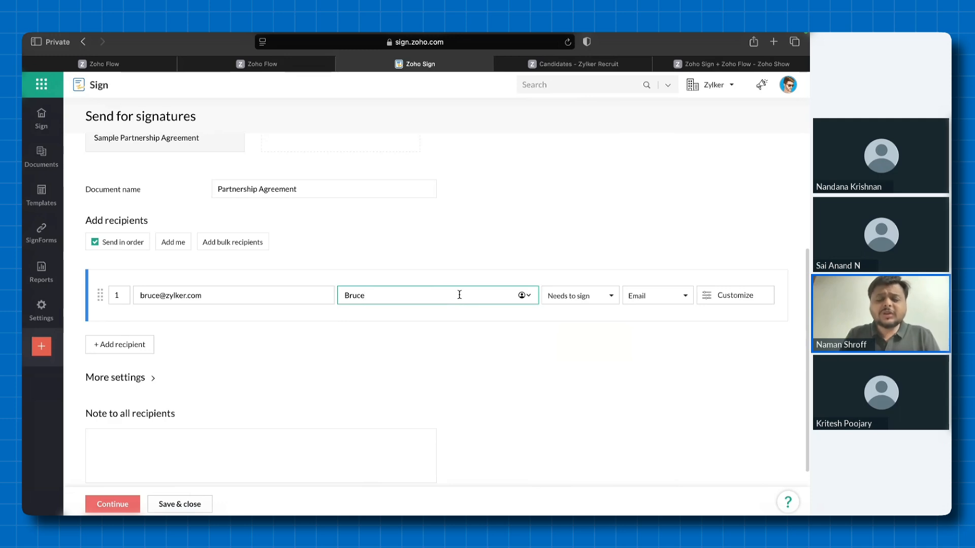
Set the first recipient's role to Needs to sign and the link delivery method to Email
click(600, 300)
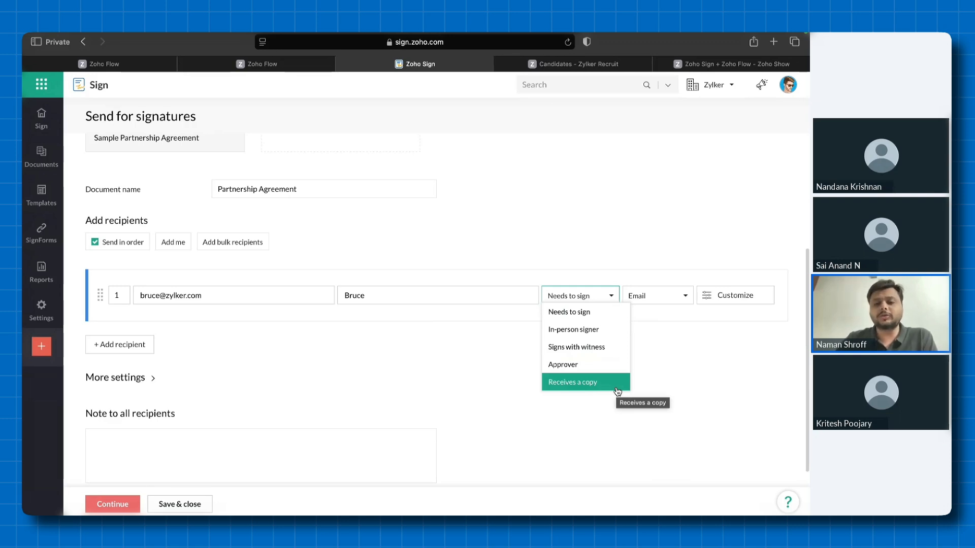
click(605, 316)
click(659, 304)
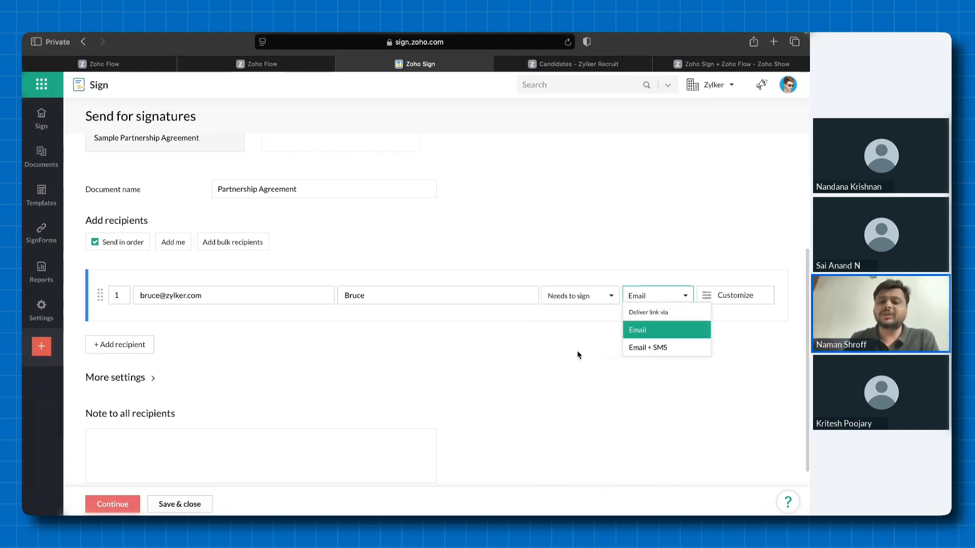
click(681, 333)
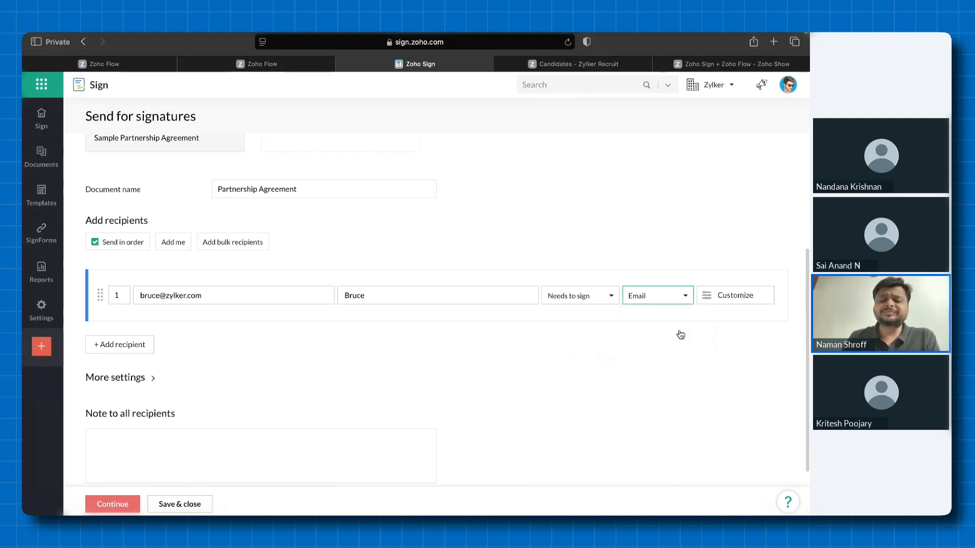
Open the first recipient's customization settings and add the private note "Please sign the document."
click(731, 298)
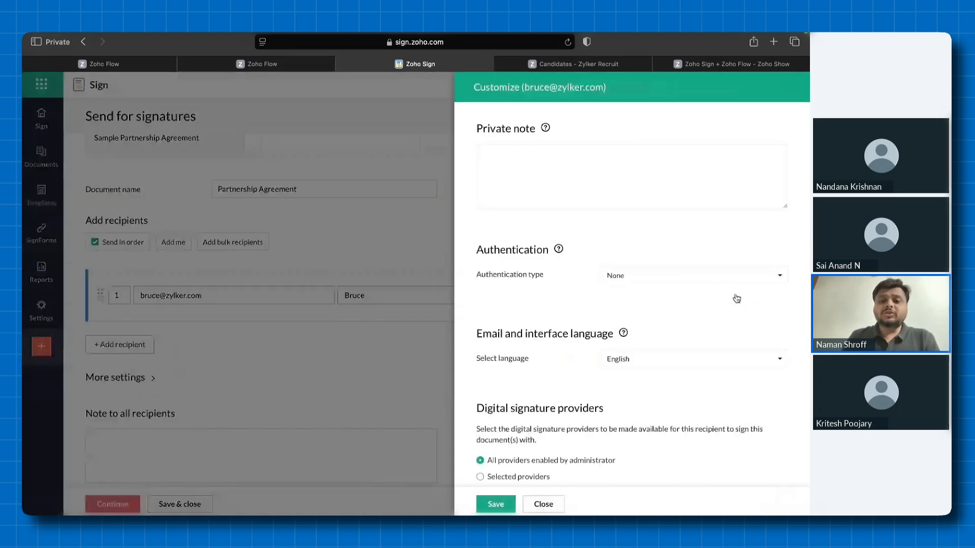
click(564, 164)
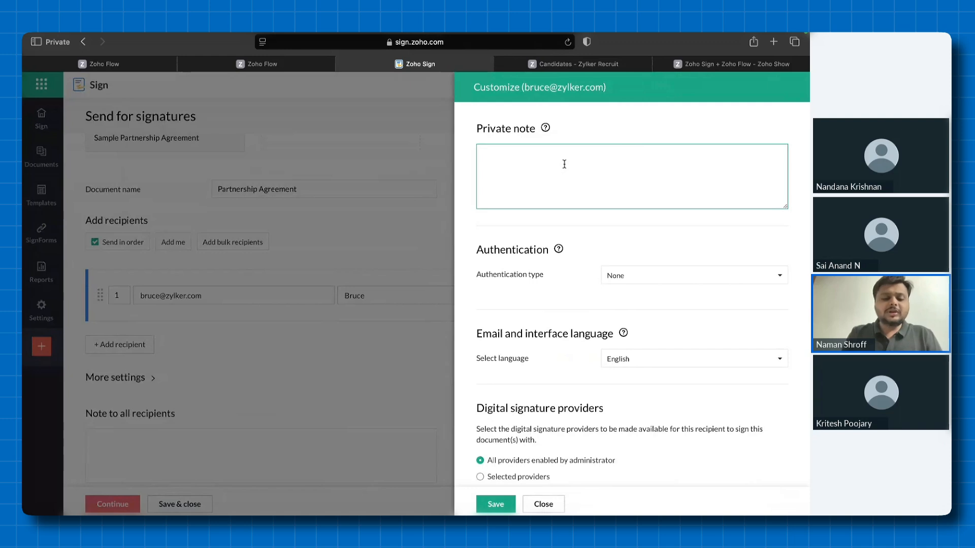
text(Please sign the)
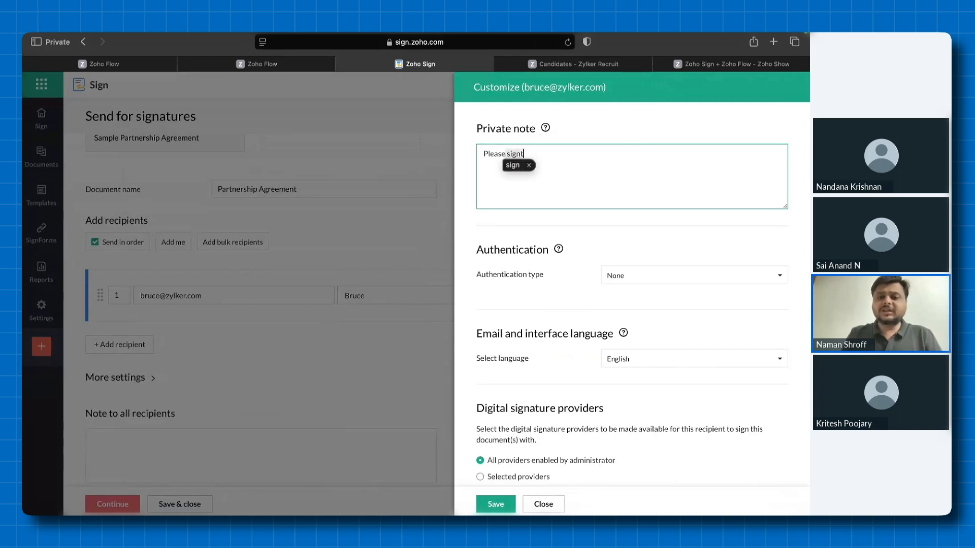
text( d)
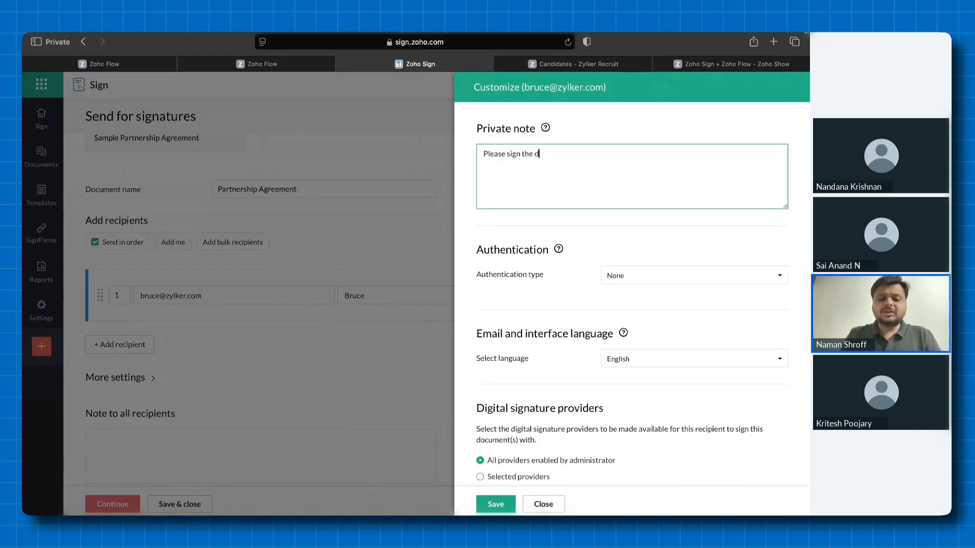
text(ocument .)
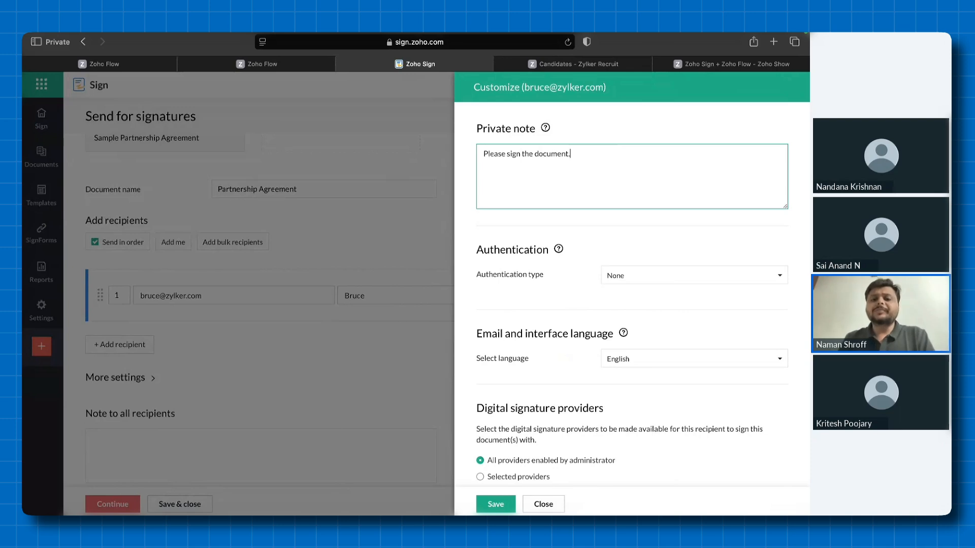
Review the authentication and language options, keep None and English, and save the first recipient's customization
click(637, 275)
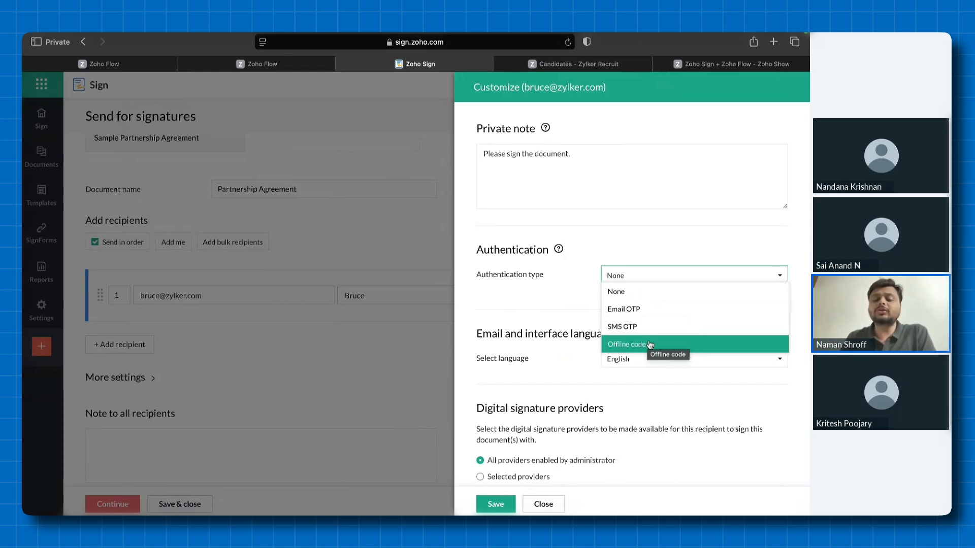
click(562, 311)
scroll(559, 310, down, 1)
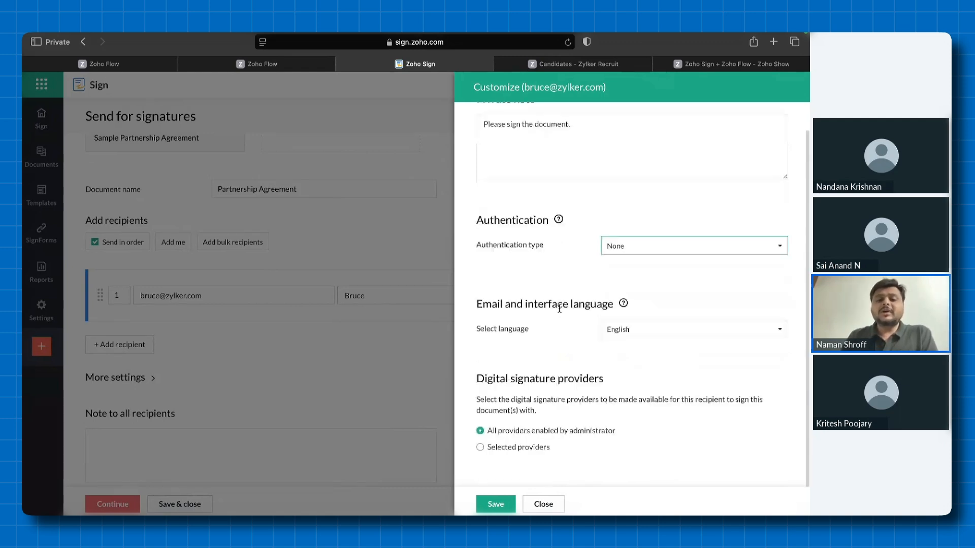
click(658, 331)
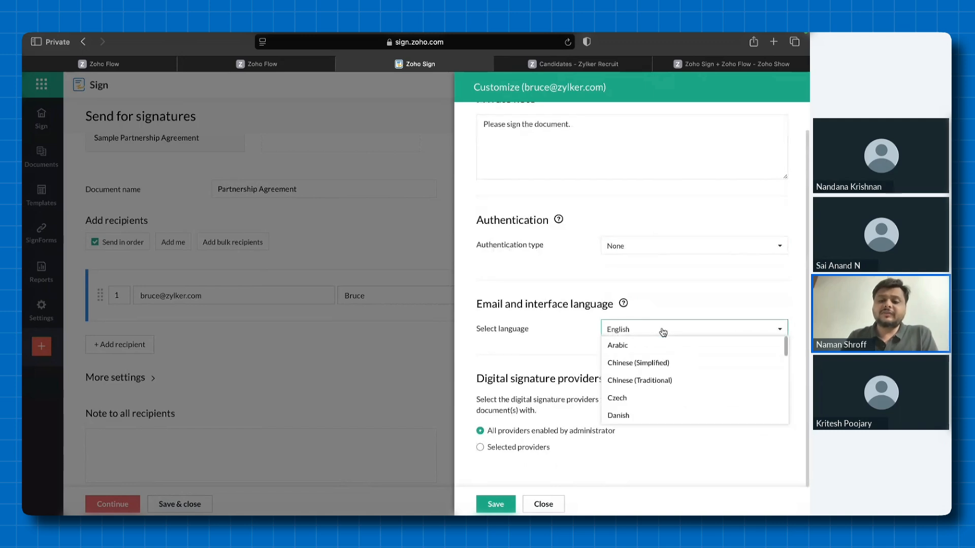
scroll(665, 381, down, 6)
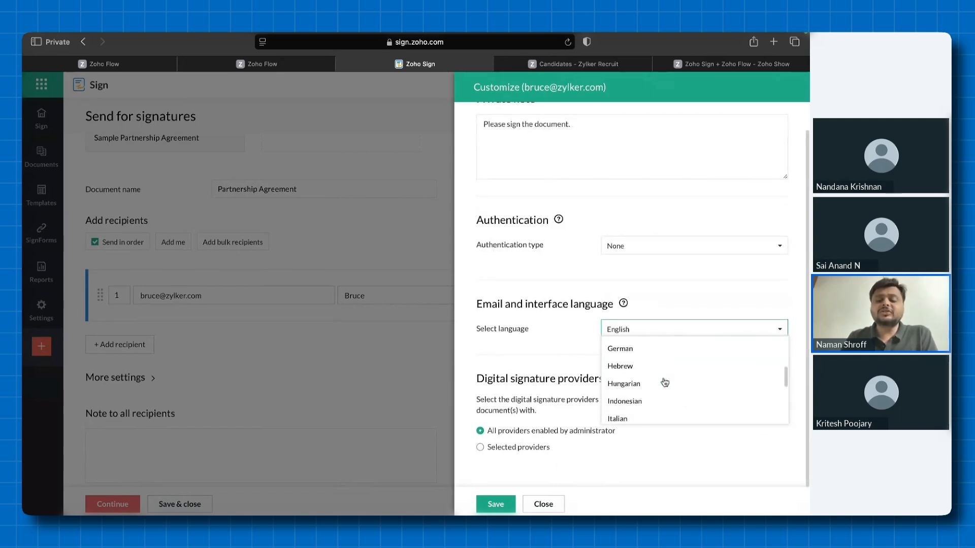
scroll(664, 382, up, 10)
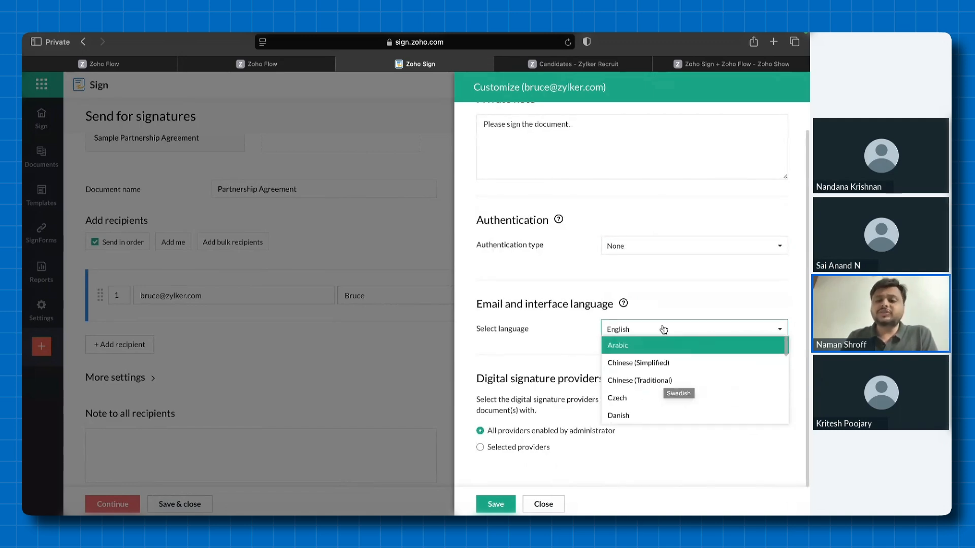
click(662, 329)
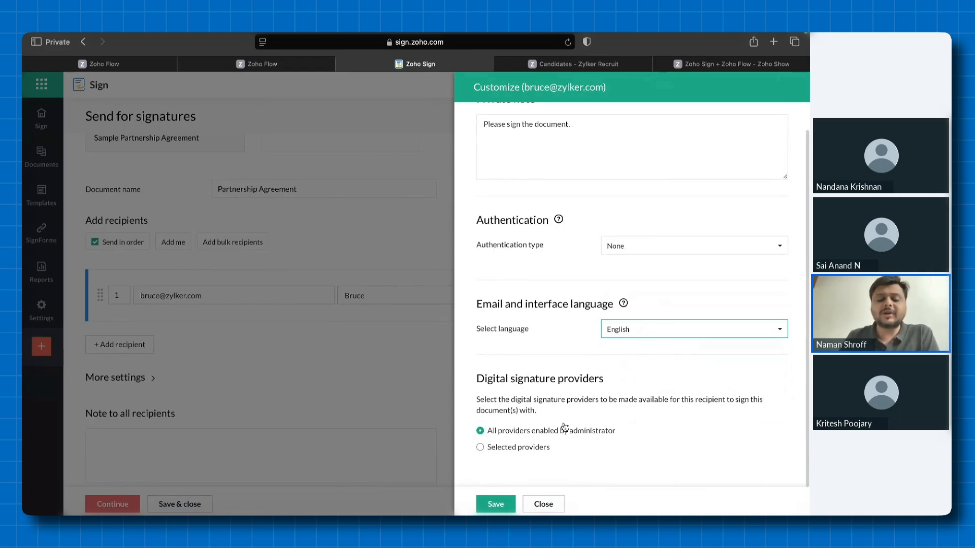
click(504, 506)
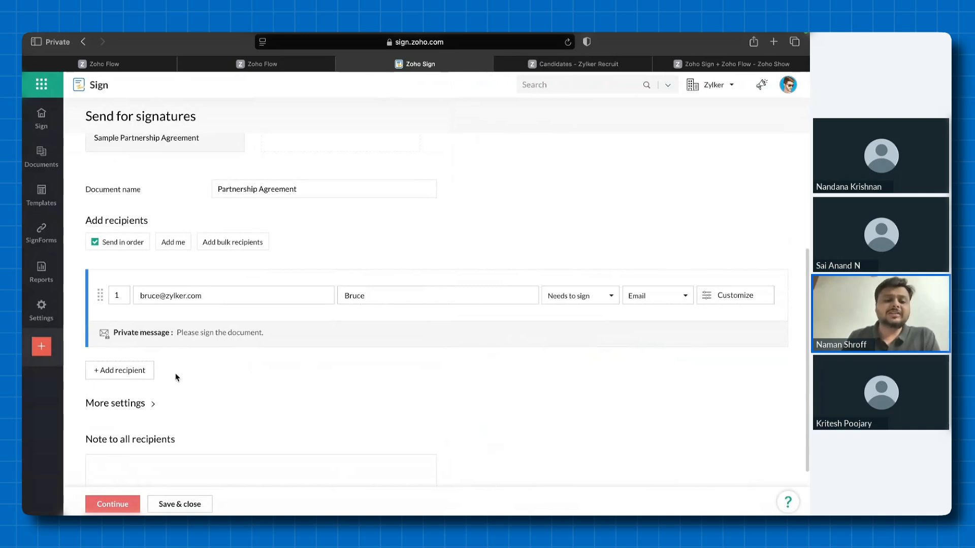
Add a second recipient and fill in their email and name by choosing the matching saved contact
click(143, 374)
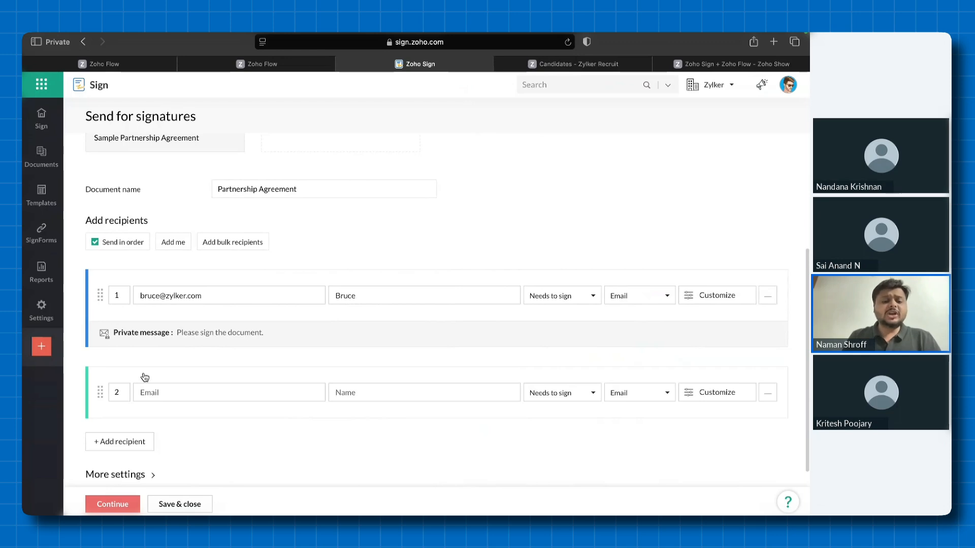
click(165, 389)
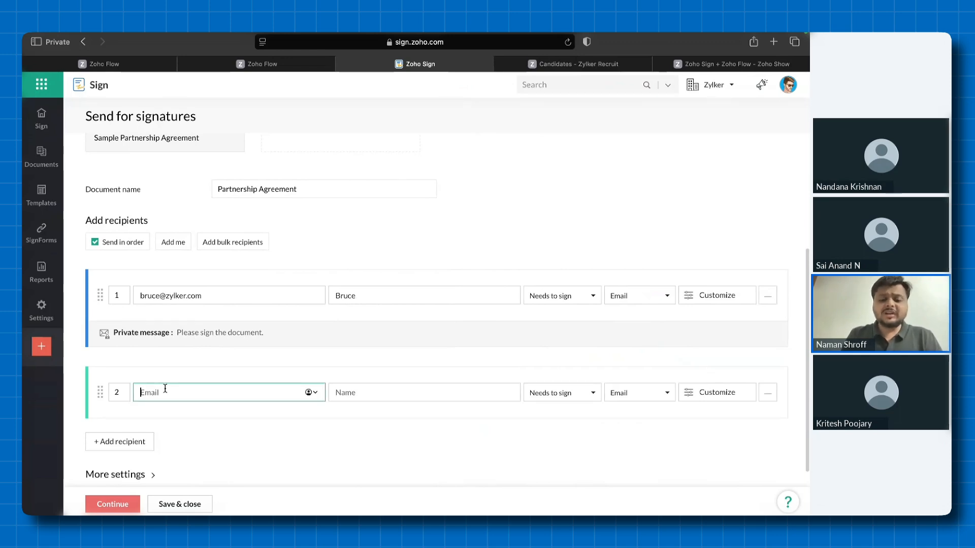
text(tom@)
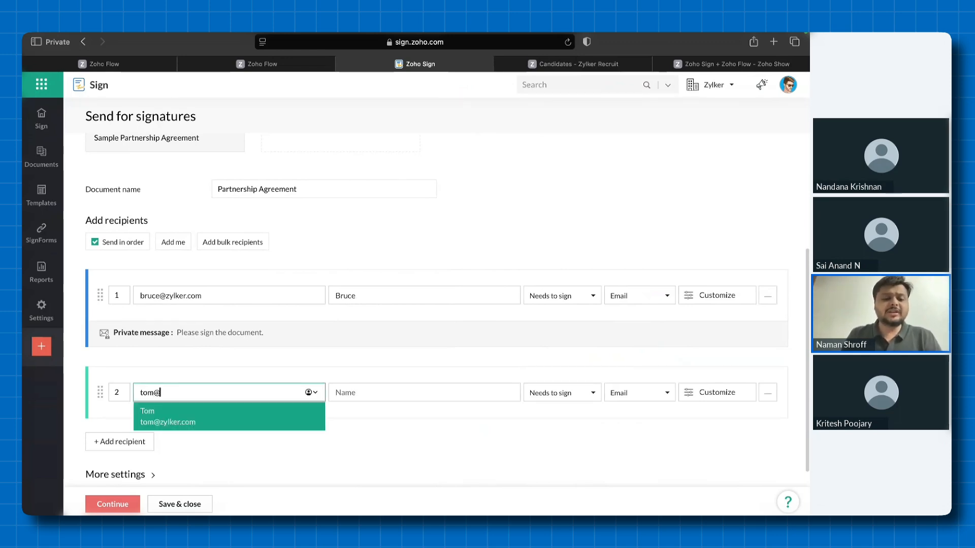
click(161, 417)
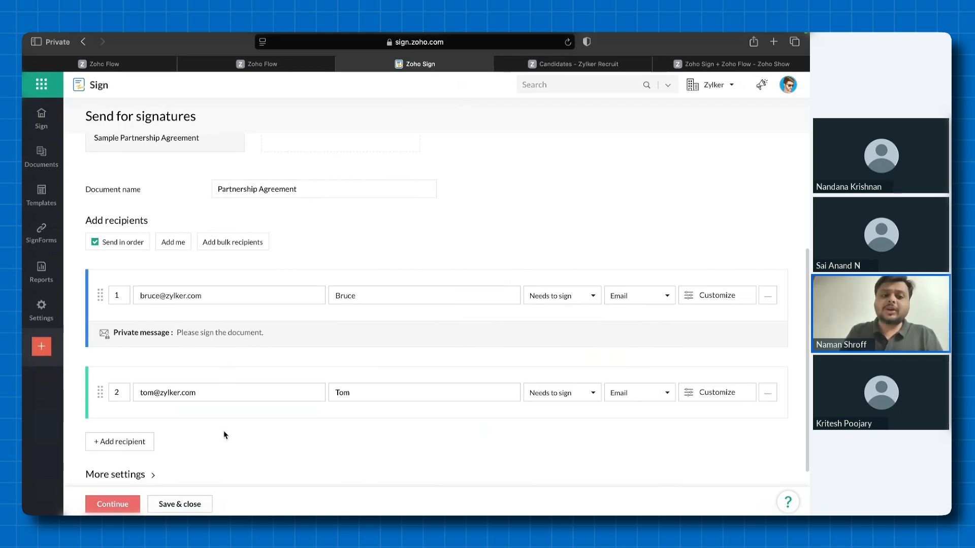
Turn the Send in order option off and back on, and select the first recipient's order number
click(128, 249)
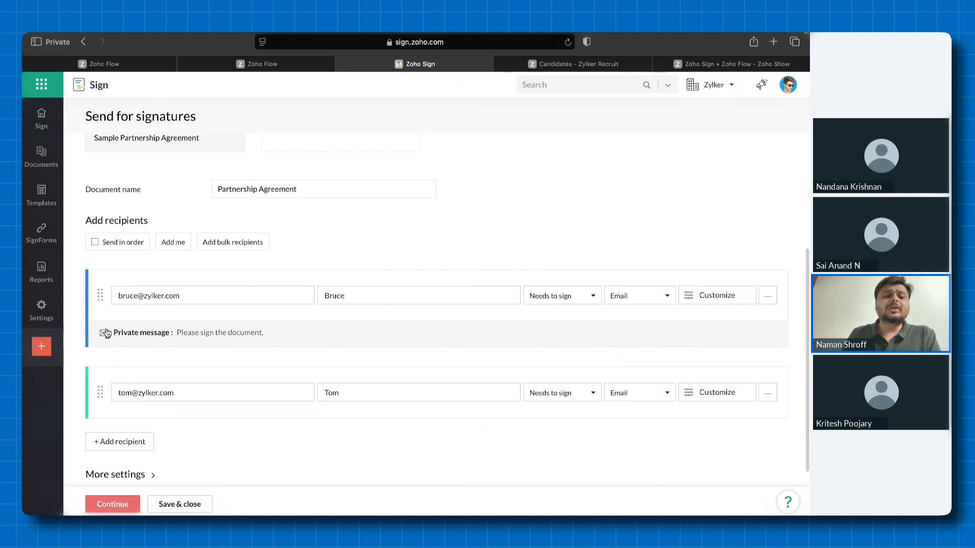
click(130, 246)
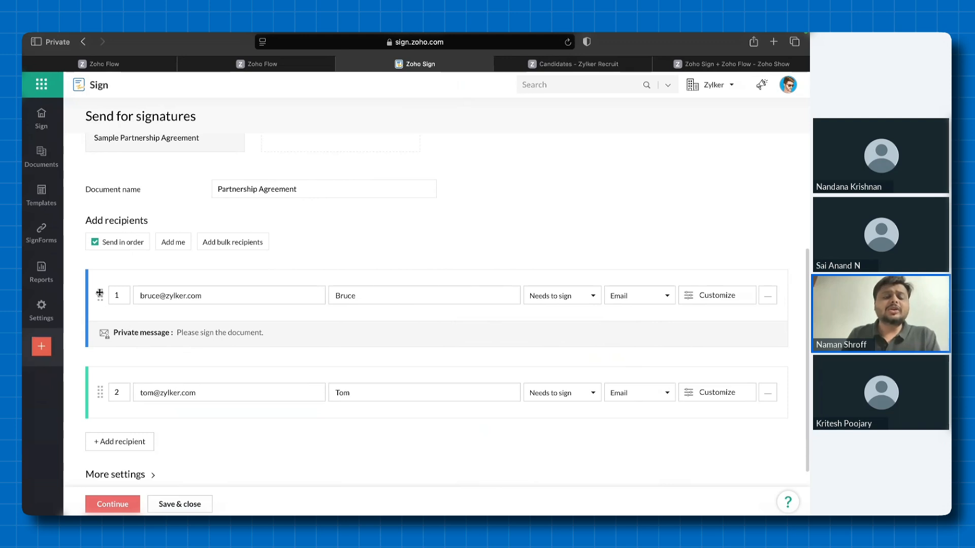
drag(99, 293, 120, 290)
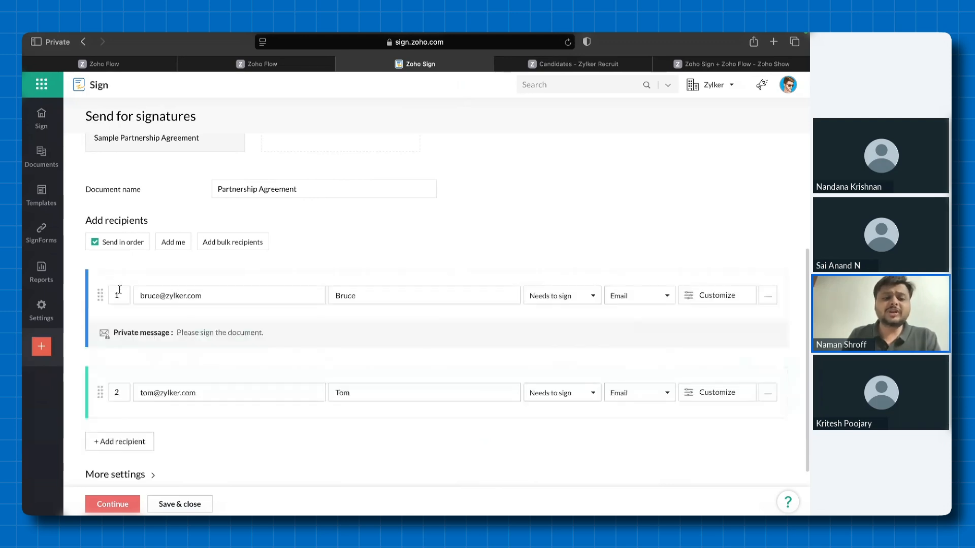
click(122, 294)
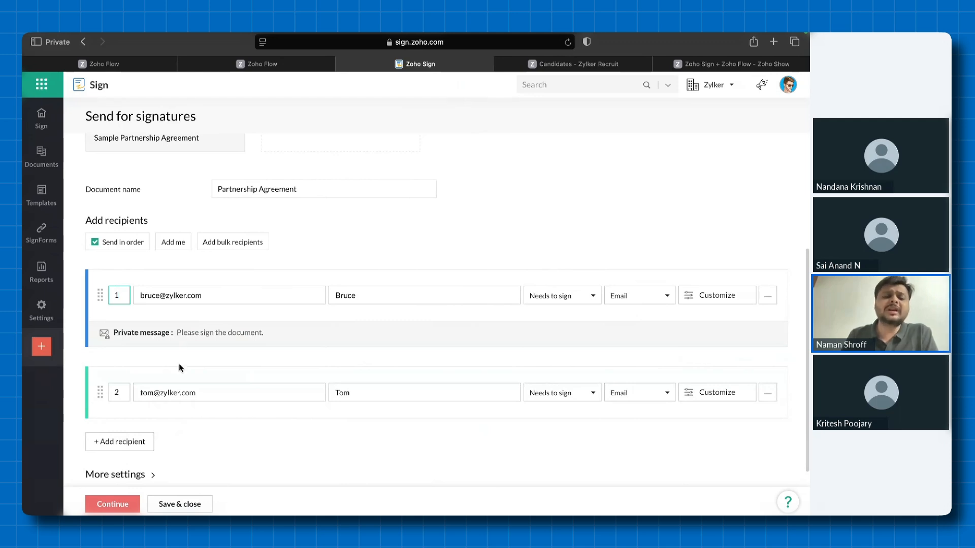
Review the additional completion, validity, folder and reminder settings, and continue to placing fields on the document
scroll(178, 367, down, 2)
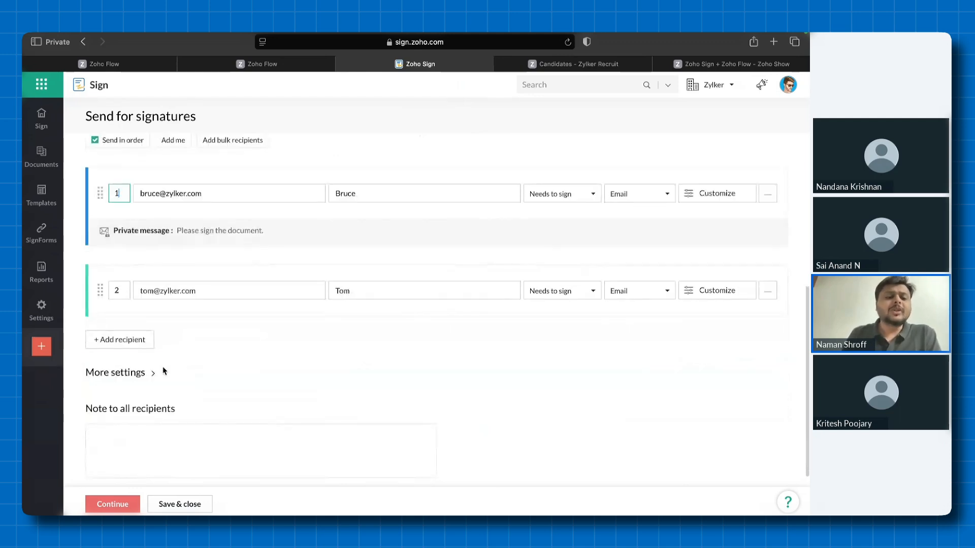
click(135, 373)
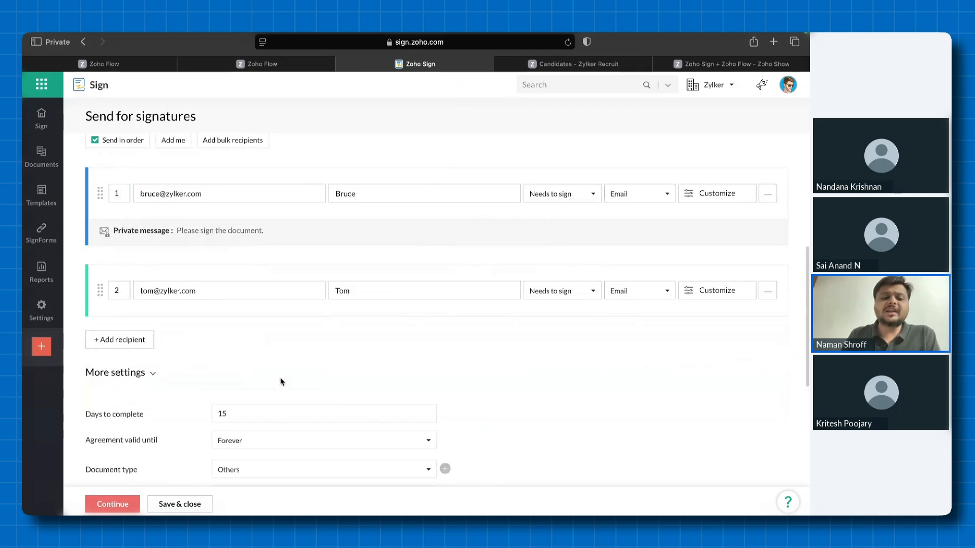
scroll(281, 382, down, 3)
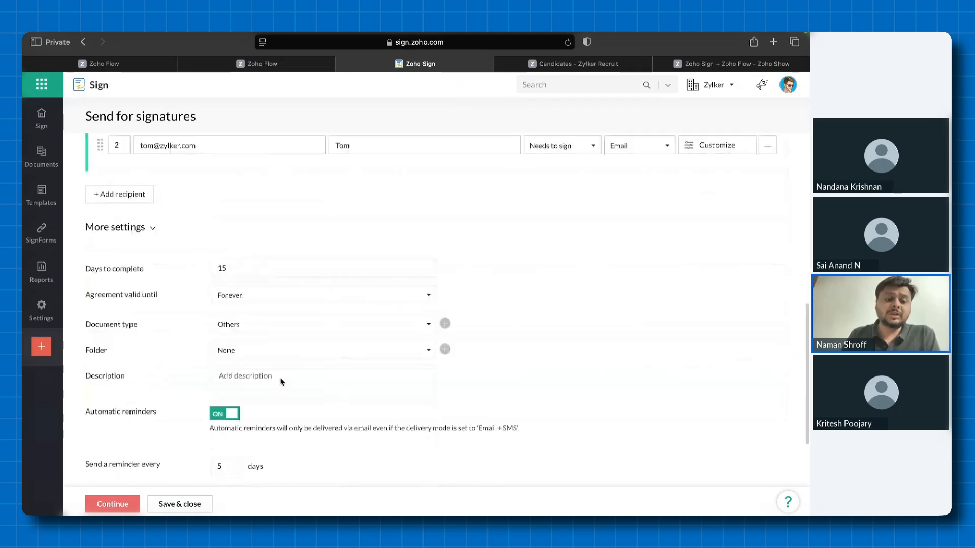
scroll(280, 381, down, 2)
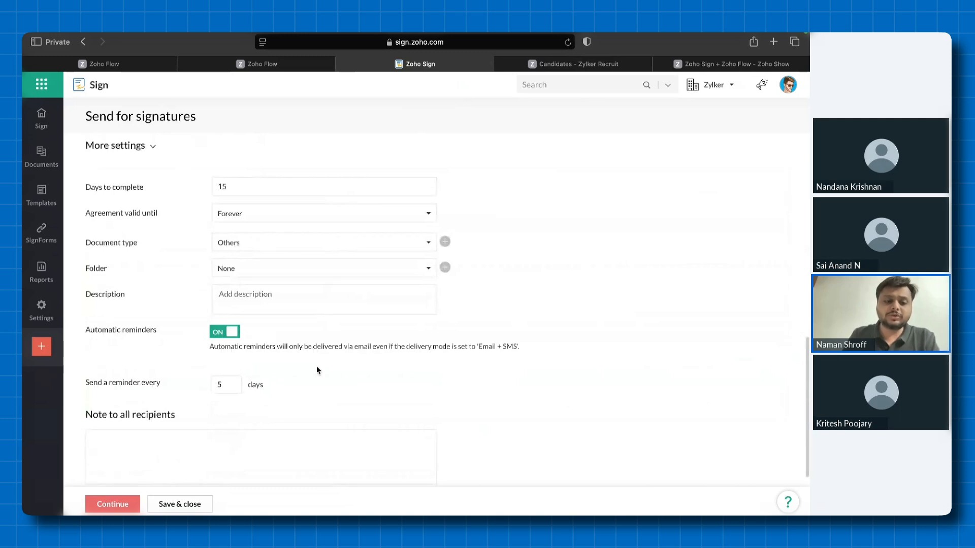
scroll(317, 369, down, 1)
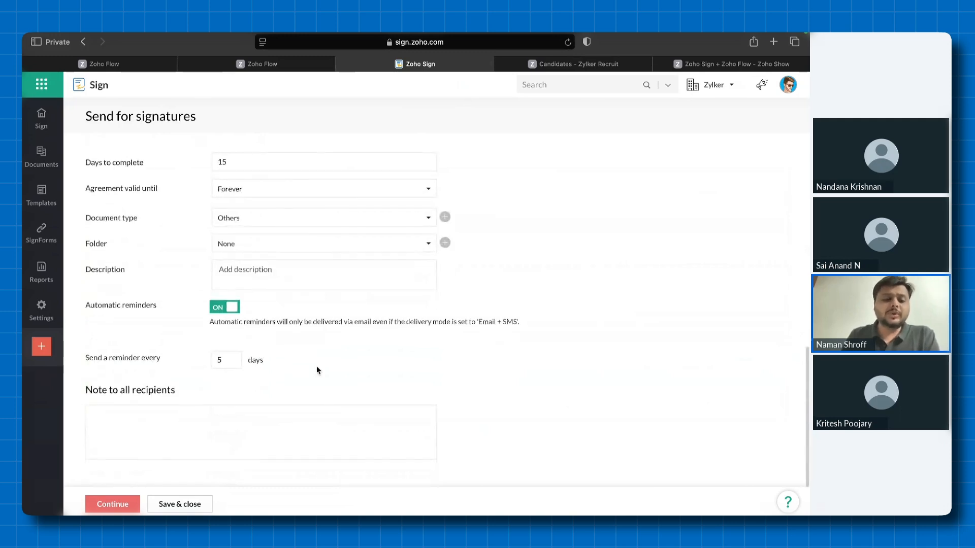
click(122, 504)
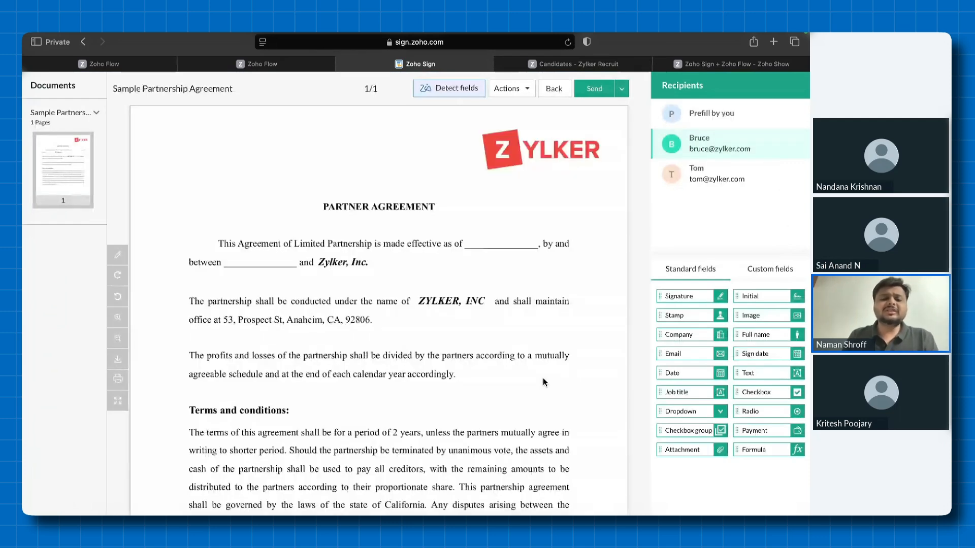
Prefill the sender's Signature and Full name fields above the Zylker, Inc Representative Signature line
scroll(542, 379, down, 3)
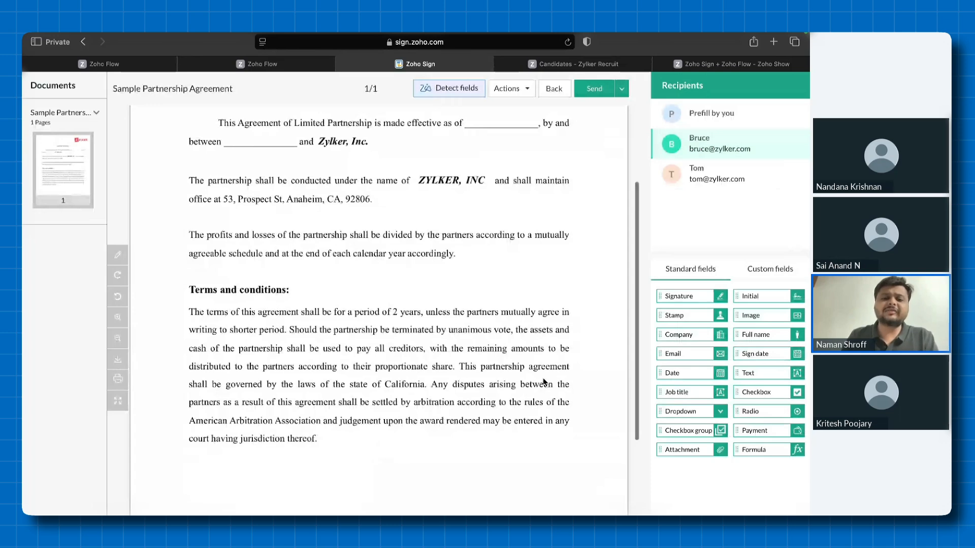
scroll(543, 379, up, 3)
scroll(543, 379, down, 5)
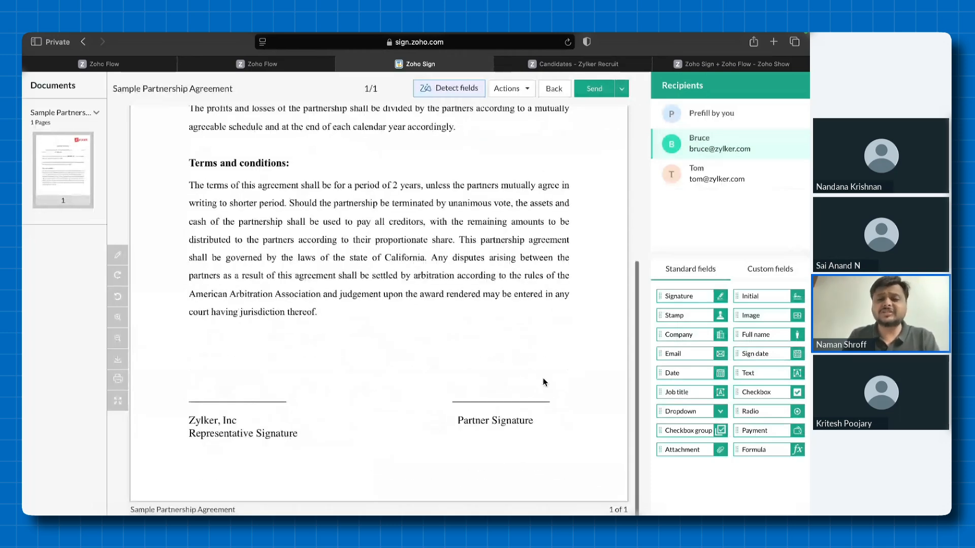
scroll(543, 382, up, 2)
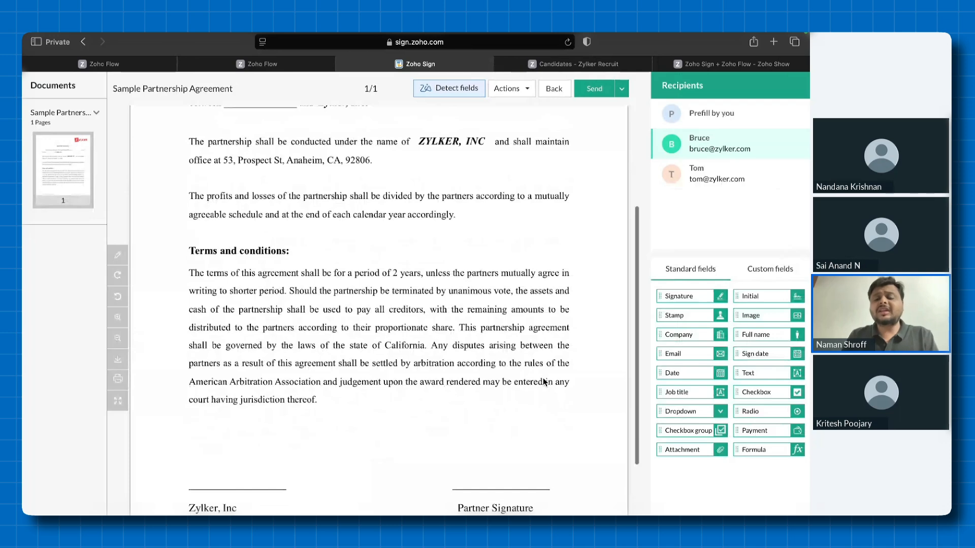
scroll(543, 382, up, 4)
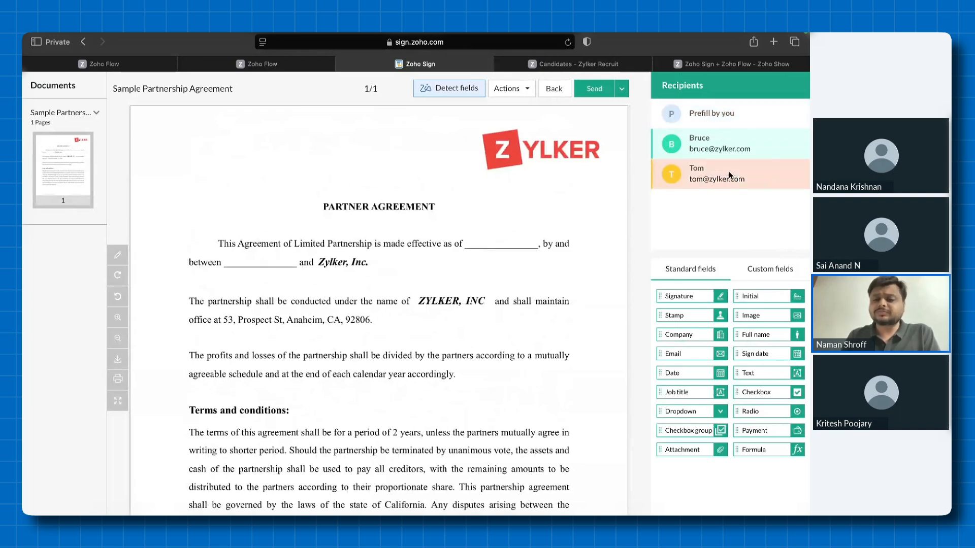
click(744, 120)
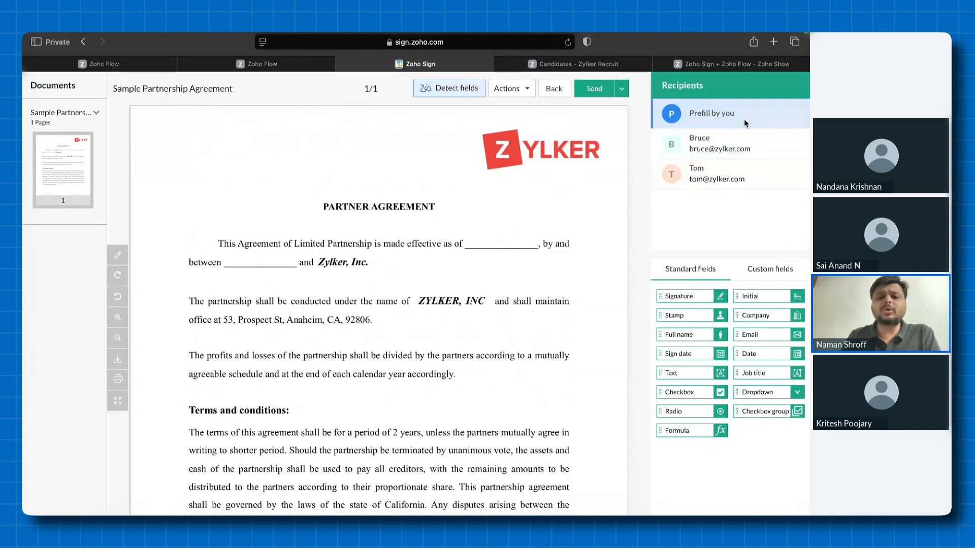
scroll(592, 253, down, 3)
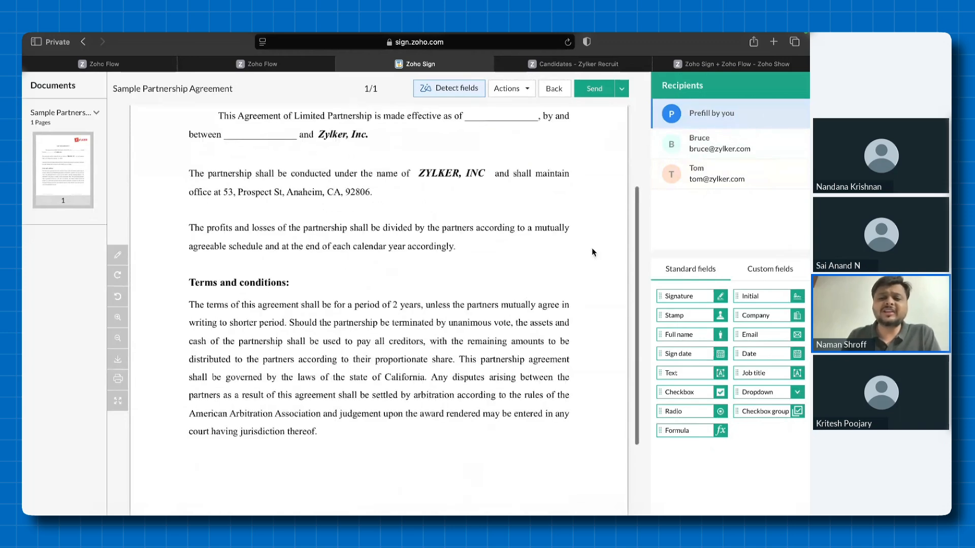
scroll(592, 252, down, 3)
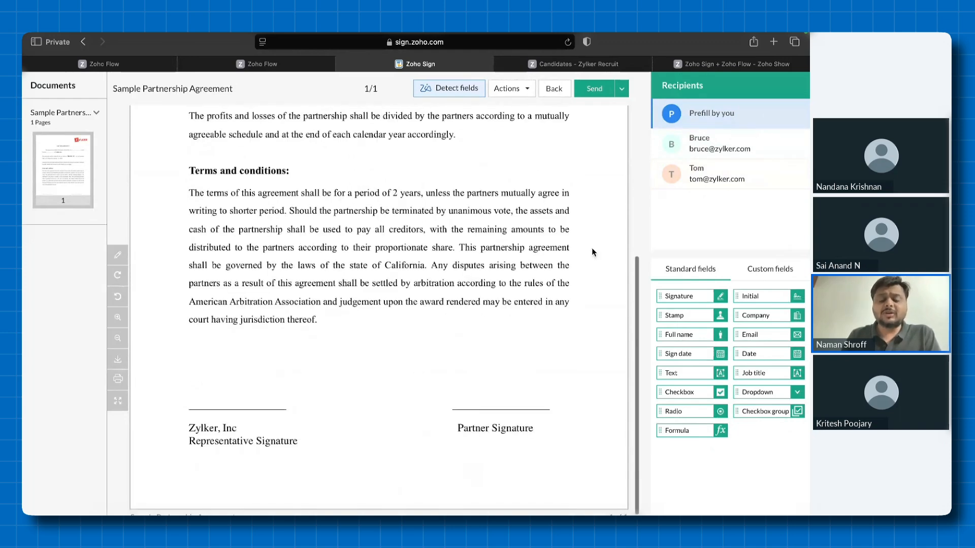
mouse_move(679, 296)
mouse_down()
mouse_move(690, 317)
mouse_move(426, 328)
mouse_move(264, 358)
mouse_up()
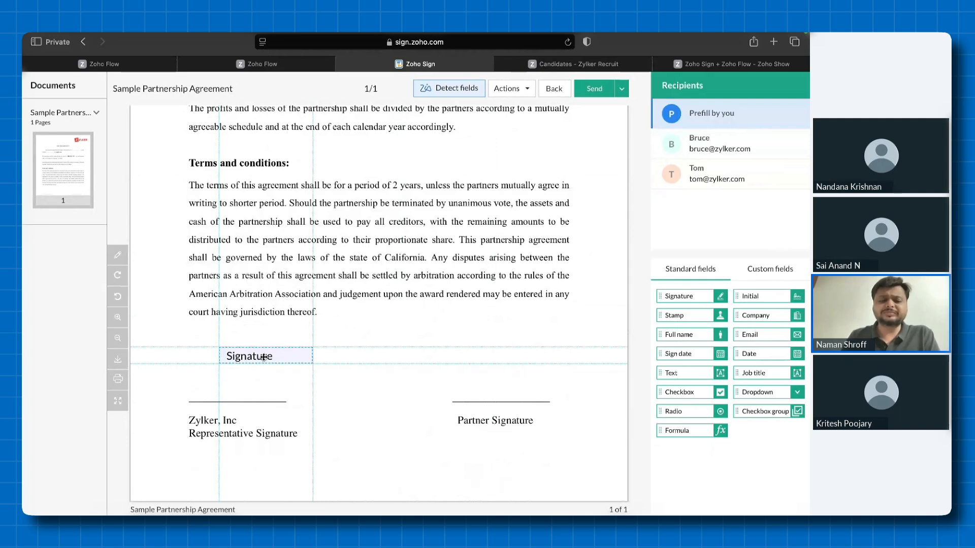
drag(264, 357, 264, 359)
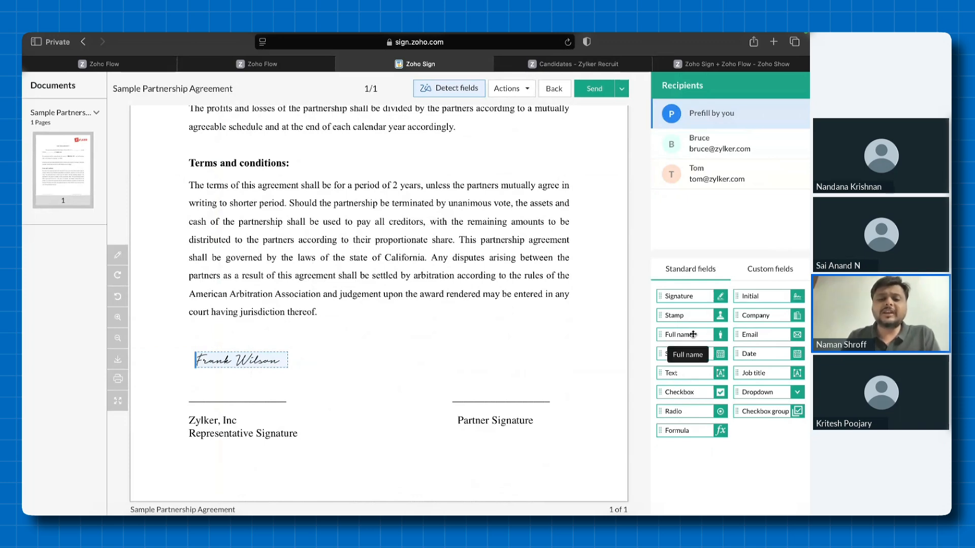
mouse_move(693, 334)
mouse_down()
mouse_move(251, 414)
mouse_move(238, 384)
mouse_up()
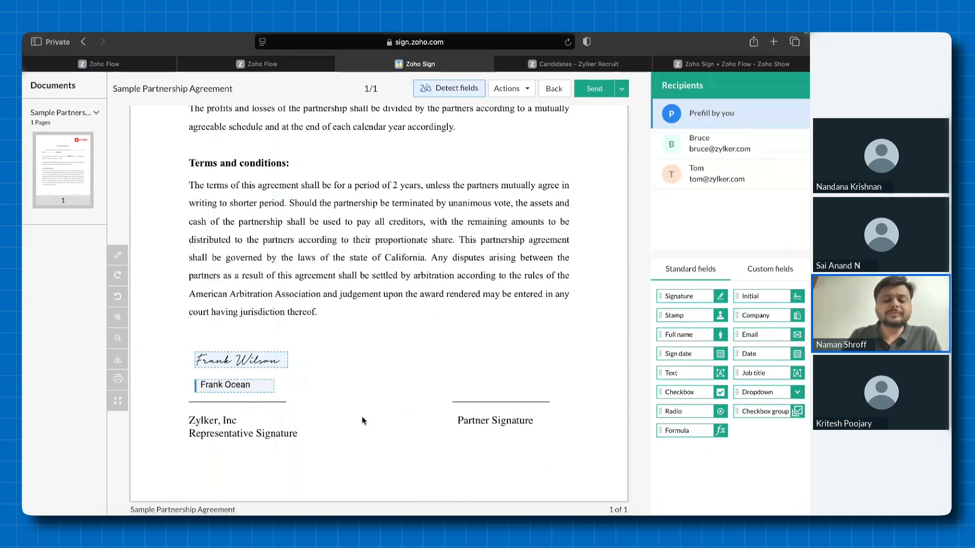
For the first recipient, place a Date field on the effective-date blank and a Company field on the blank after "between"
scroll(363, 420, up, 2)
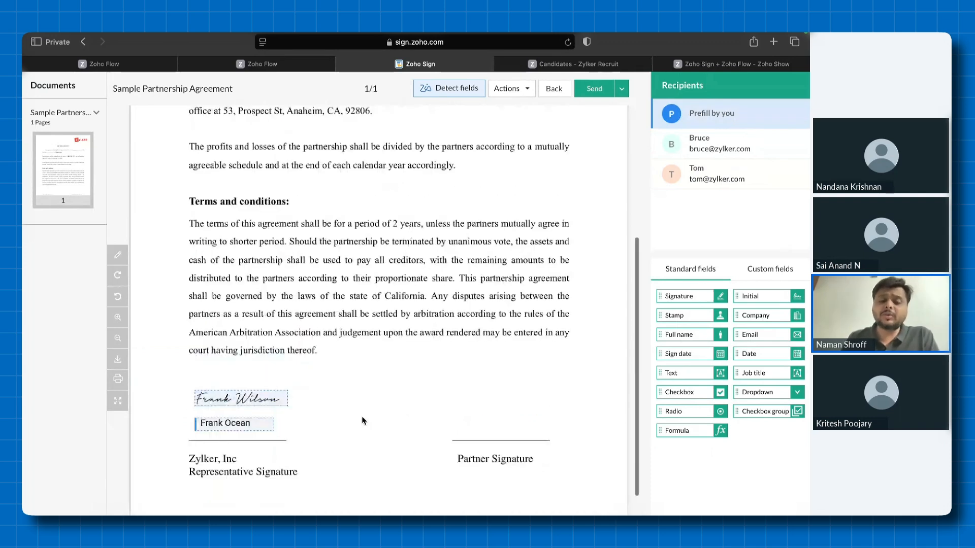
scroll(363, 420, up, 10)
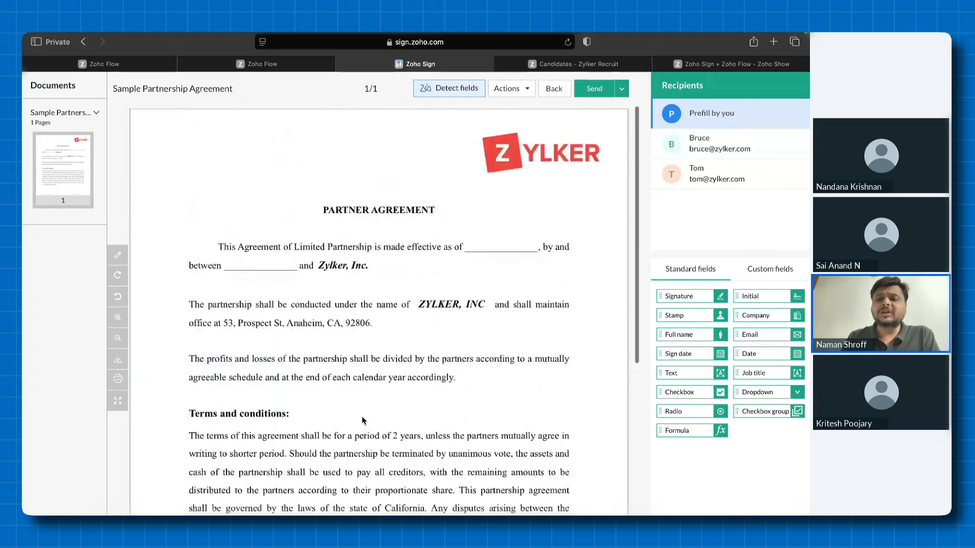
click(719, 147)
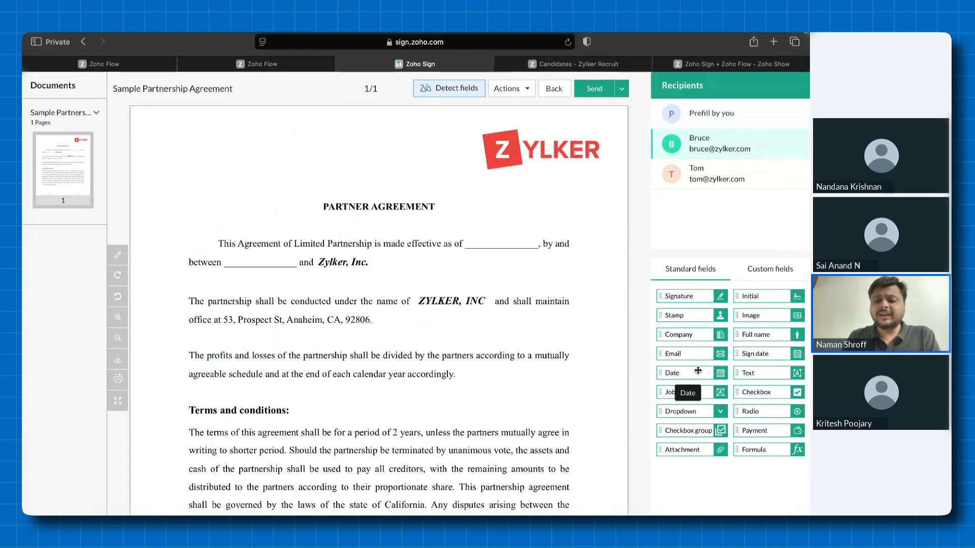
drag(698, 370, 505, 242)
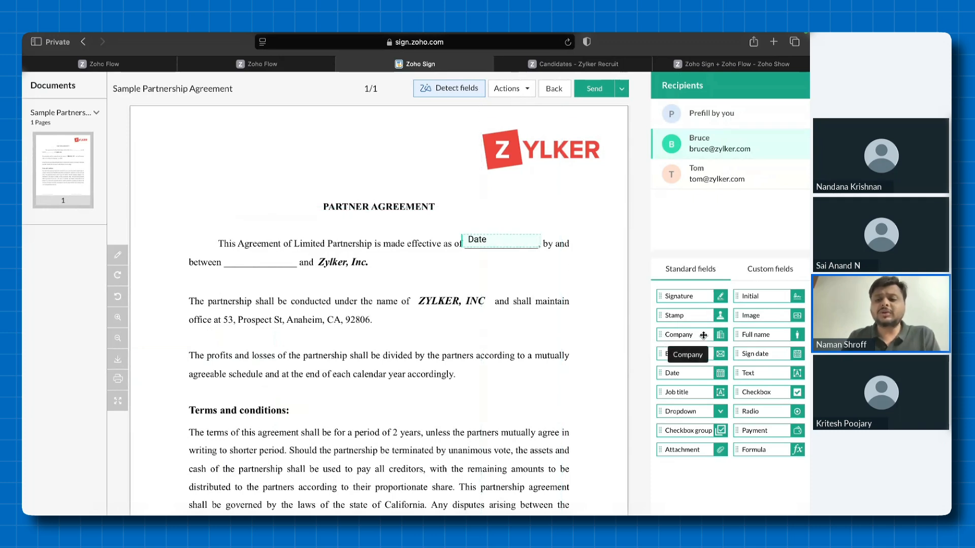
drag(703, 335, 267, 259)
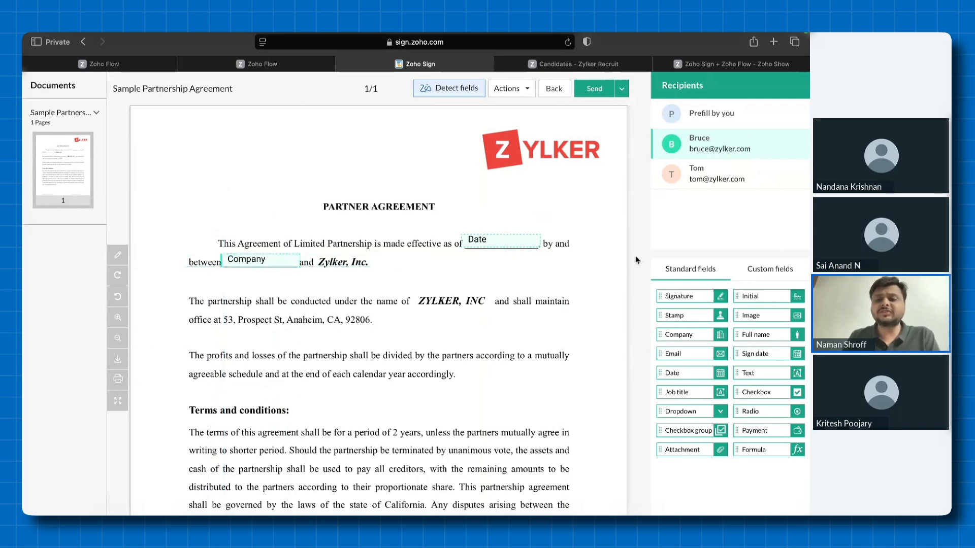
Check the custom fields, and place the first recipient's standard Signature and Full name fields above the Partner Signature line
click(777, 273)
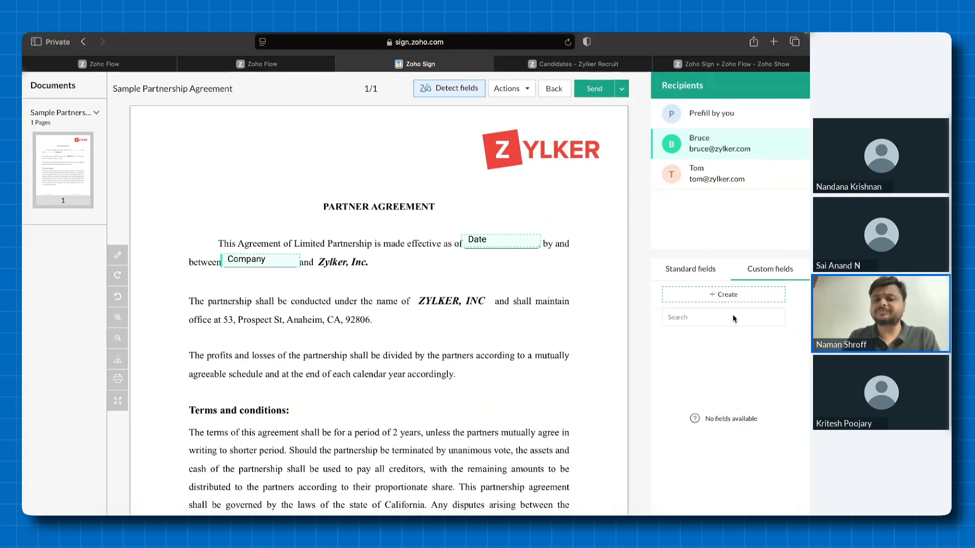
click(707, 272)
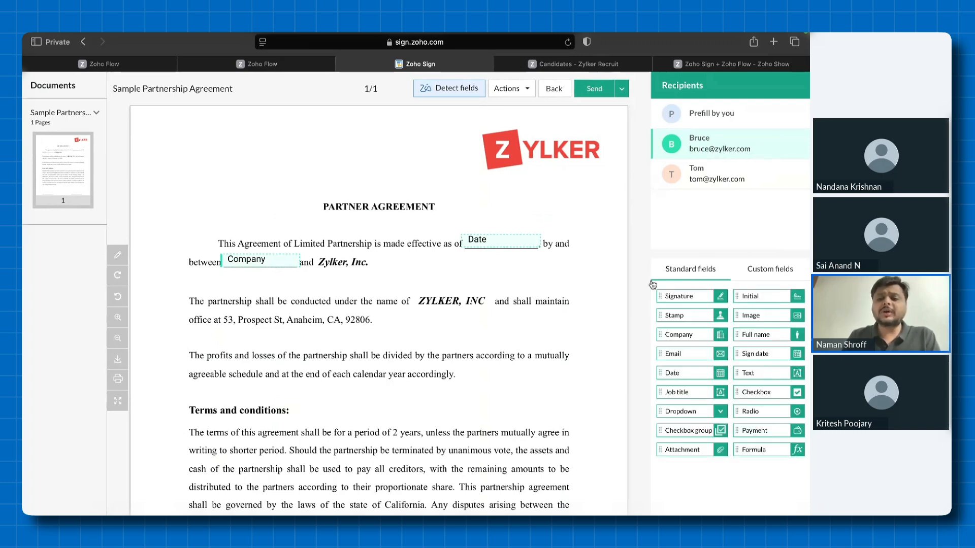
scroll(546, 334, down, 5)
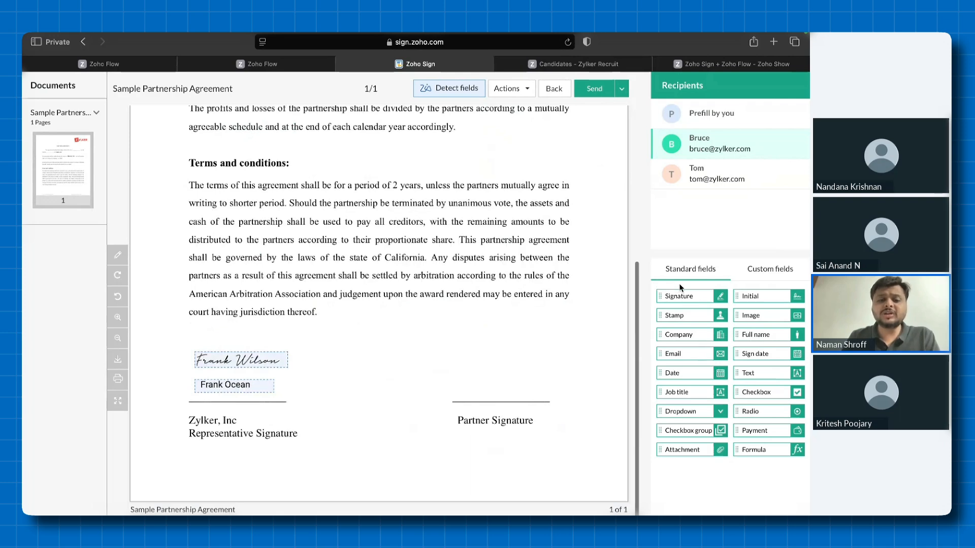
drag(680, 295, 494, 360)
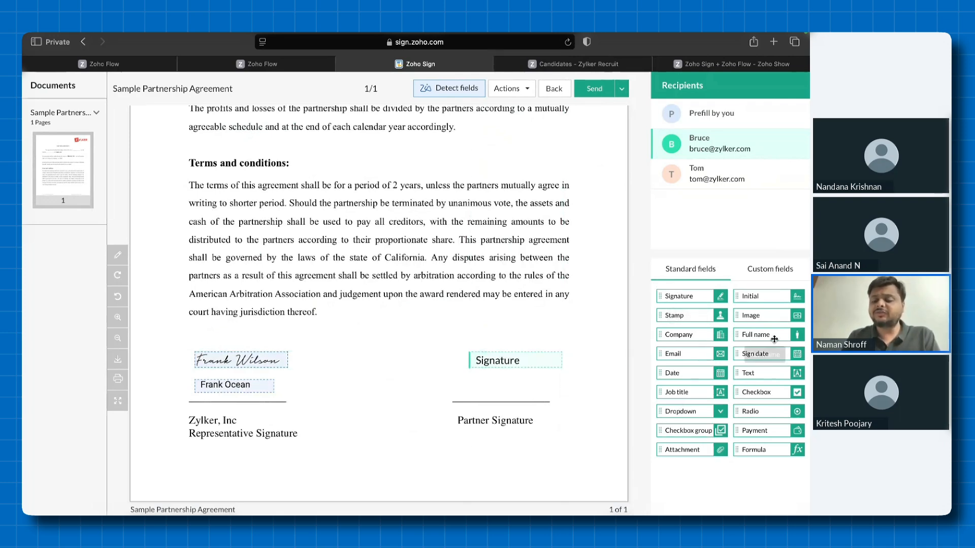
drag(755, 338, 518, 386)
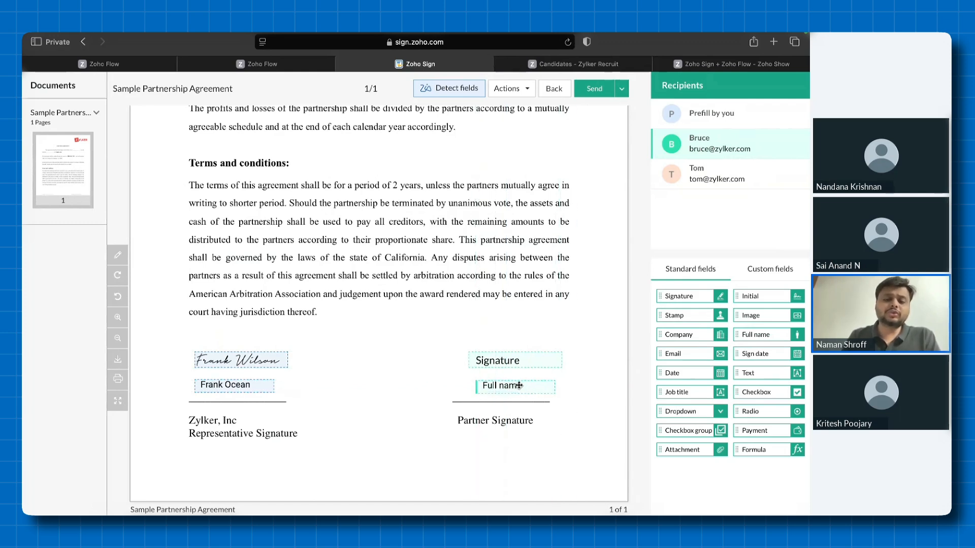
scroll(518, 385, up, 5)
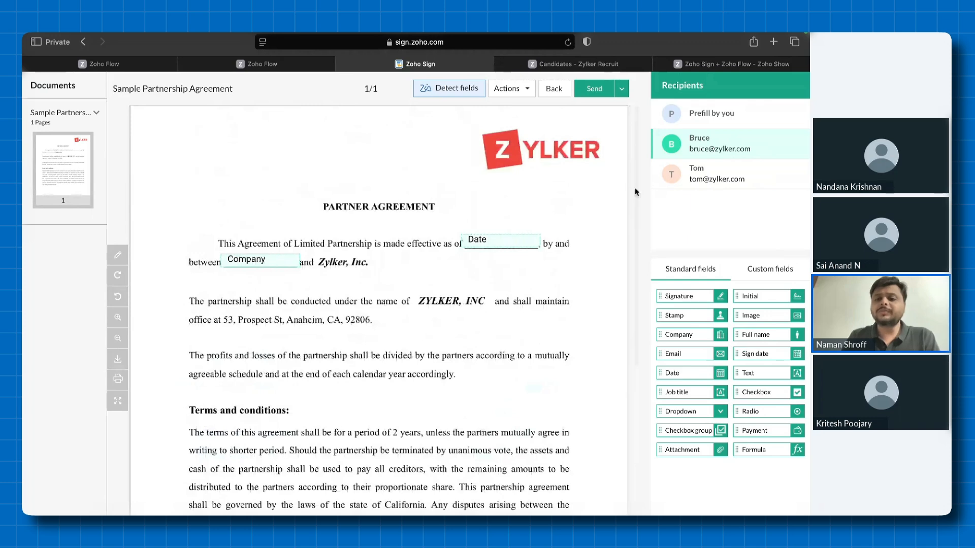
For the second recipient, place a Signature field below the Partner Signature label
click(739, 184)
scroll(595, 350, down, 5)
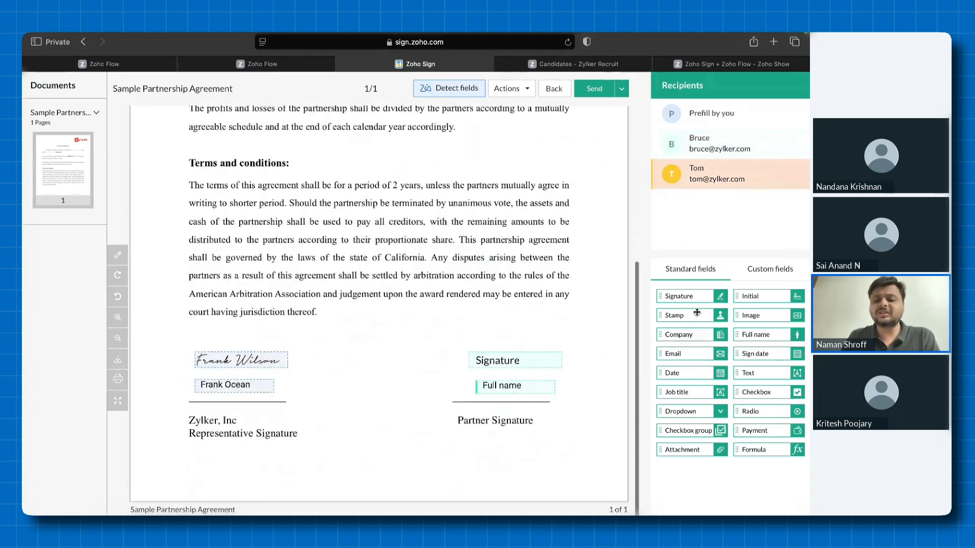
mouse_move(693, 296)
mouse_down()
mouse_move(507, 466)
mouse_move(503, 457)
mouse_up()
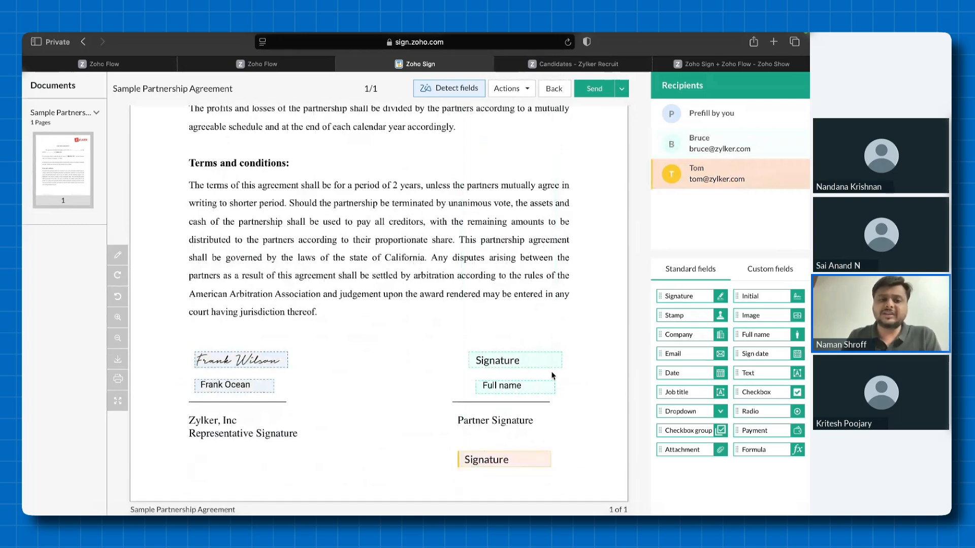
Check the field template and send-later options, send the Partnership Agreement immediately, and confirm the field counts per recipient
scroll(552, 375, up, 4)
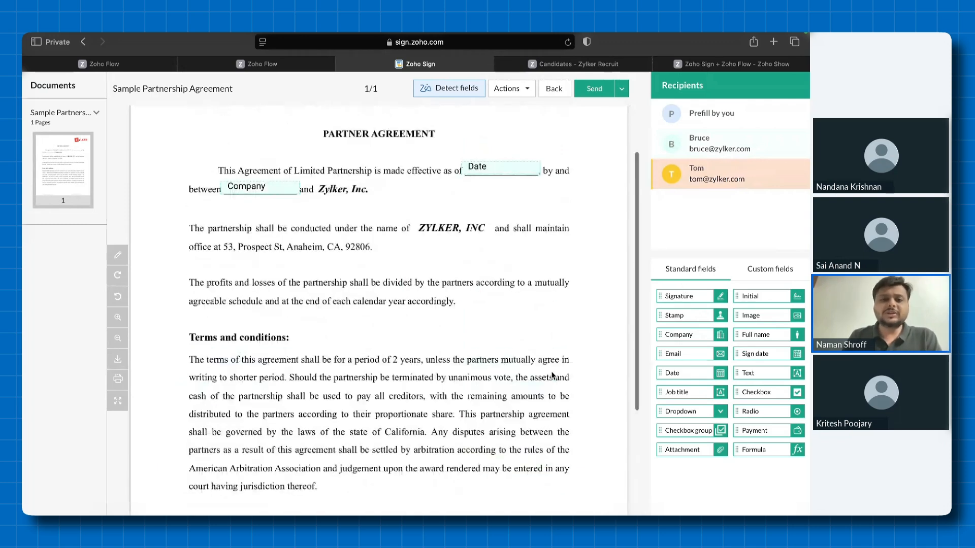
scroll(553, 376, up, 2)
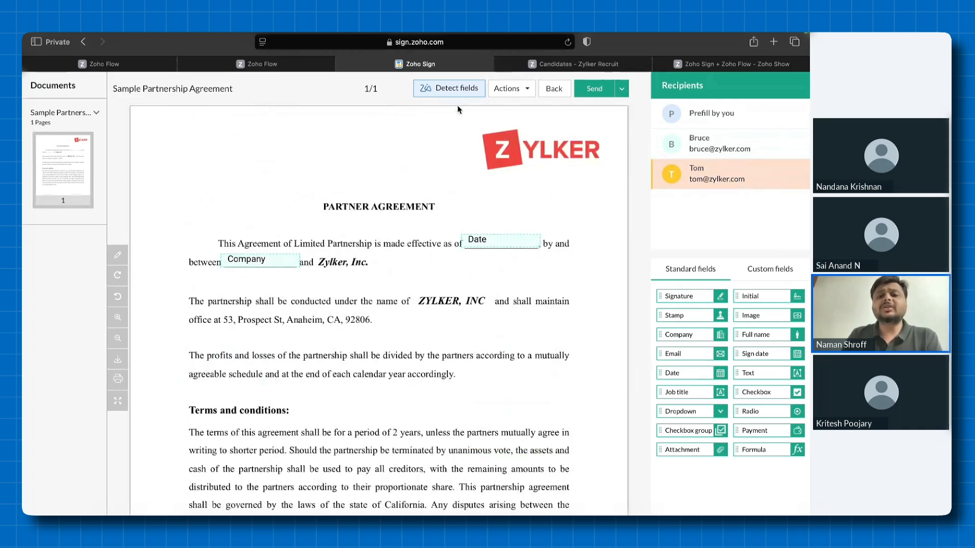
click(528, 89)
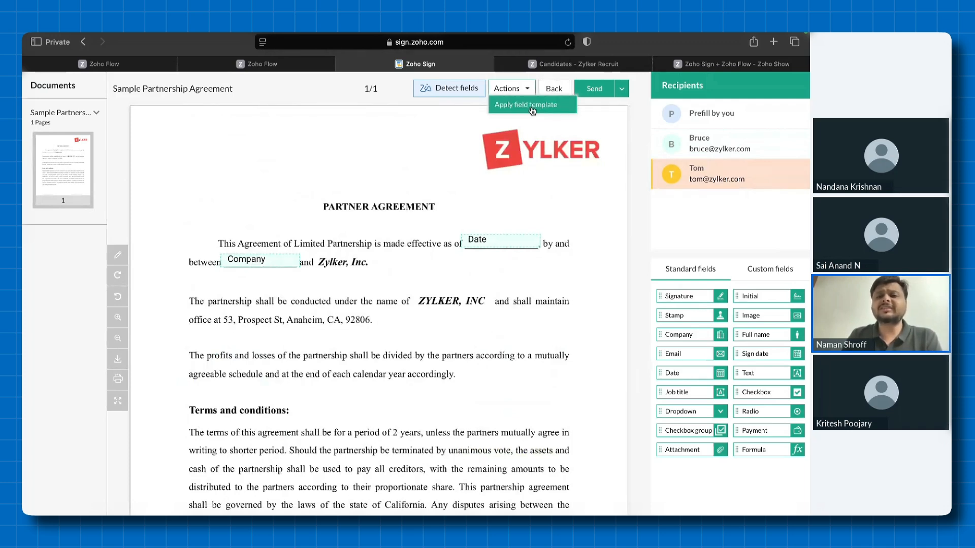
click(592, 111)
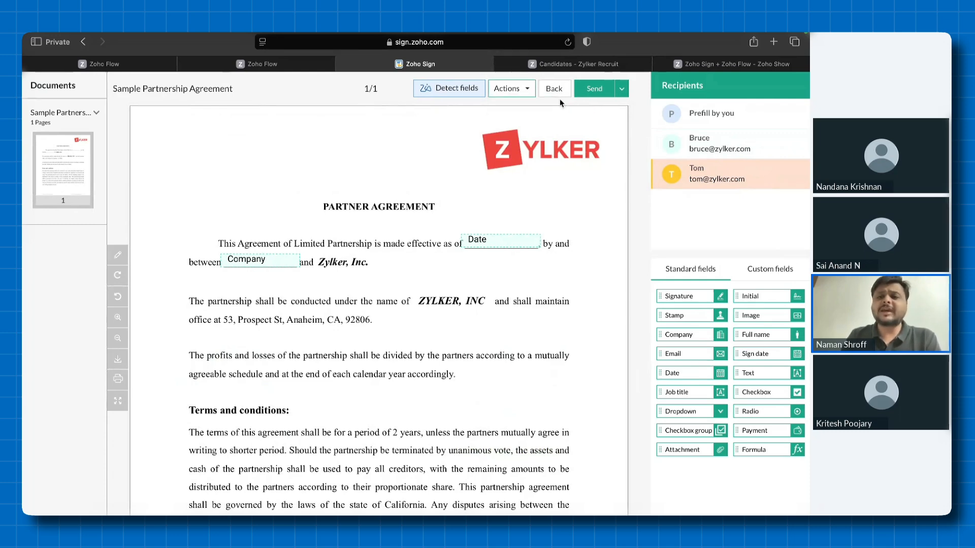
click(622, 90)
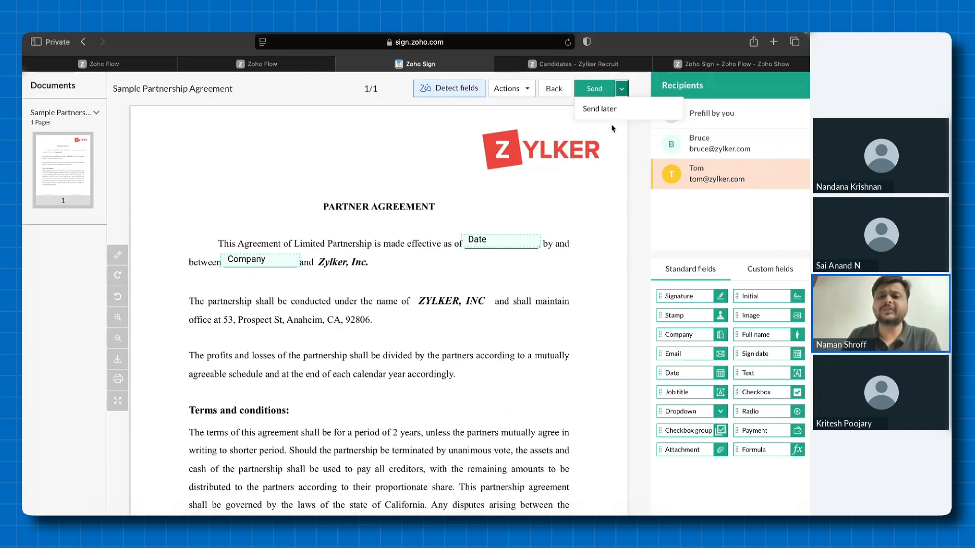
click(600, 93)
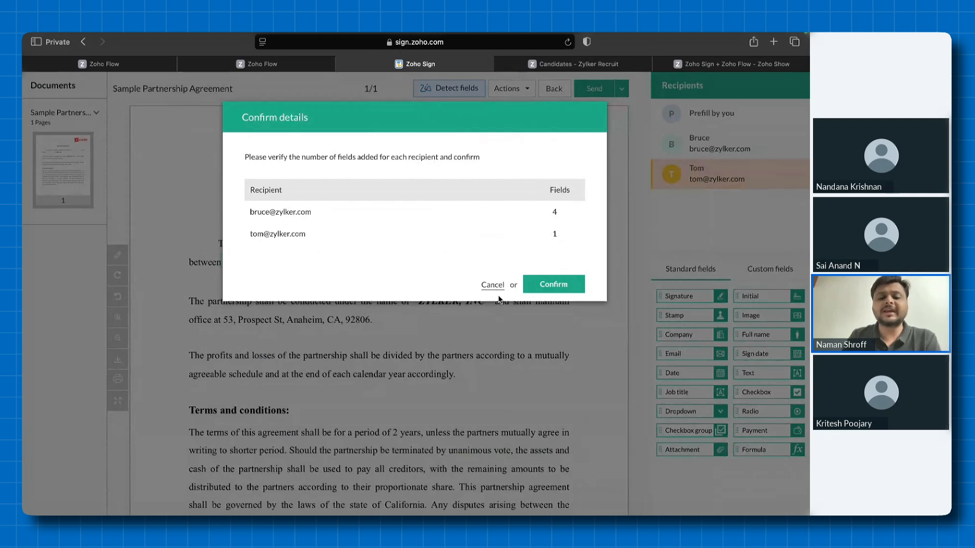
click(554, 286)
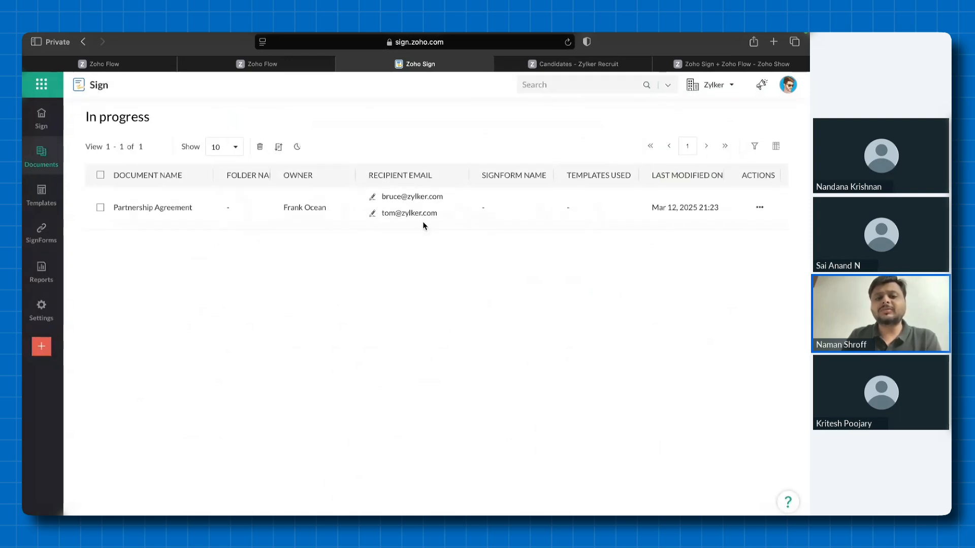
Start a Sign yourself document and upload NDA.png.pdf from the desktop Downloads folder
click(49, 122)
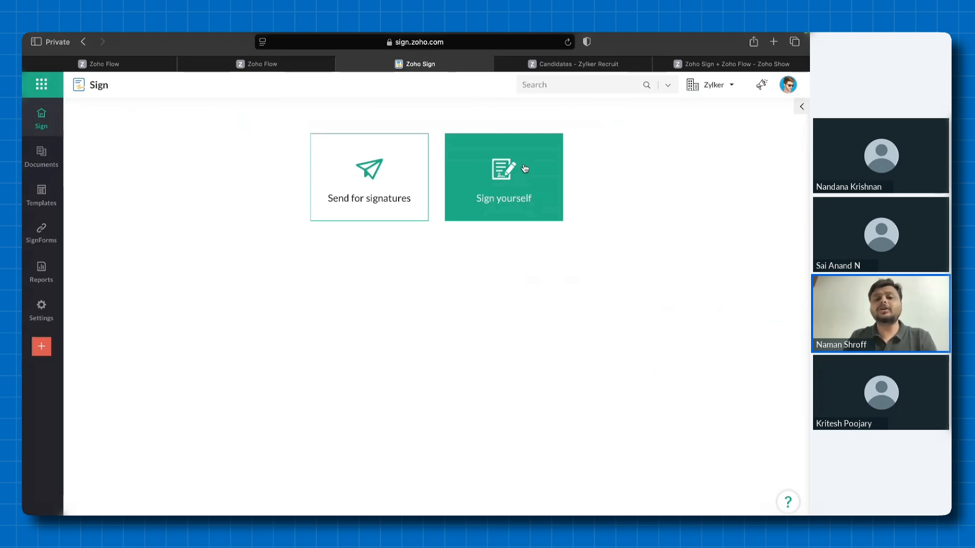
click(532, 210)
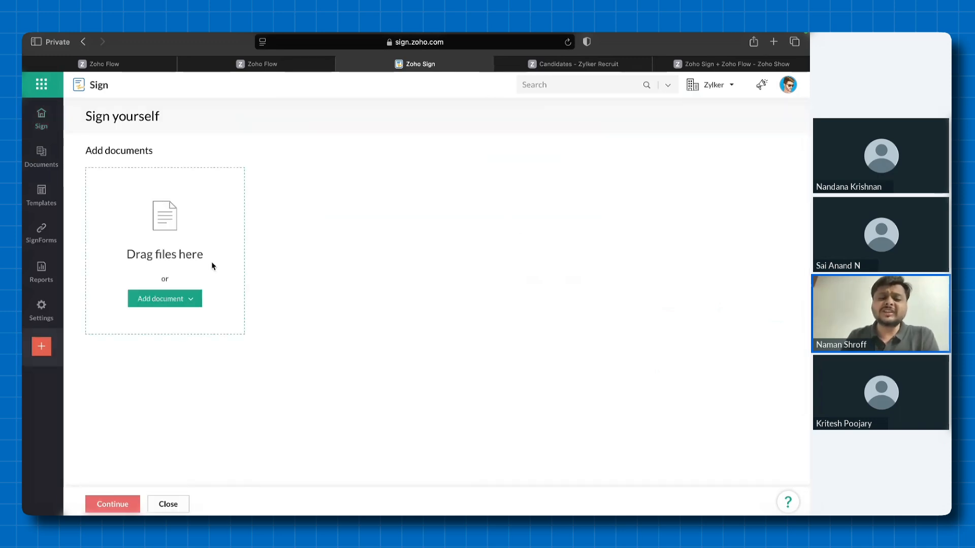
click(193, 301)
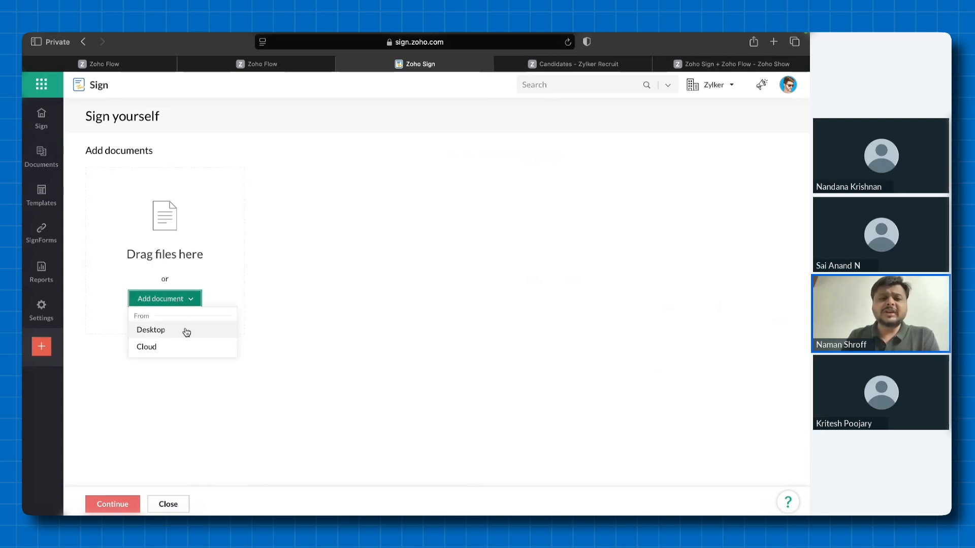
click(186, 331)
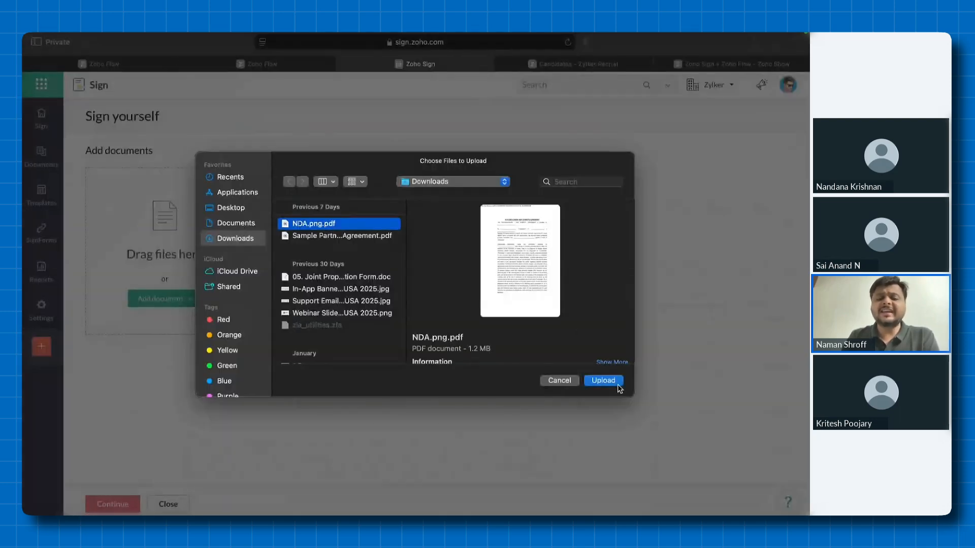
click(617, 385)
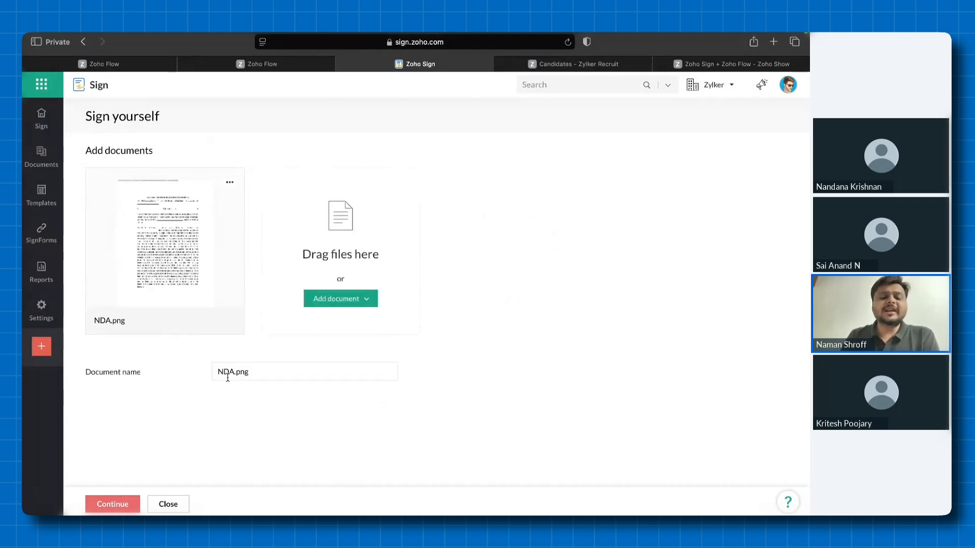
Keep the document name NDA.png and continue to placing fields on the document
drag(217, 375, 259, 373)
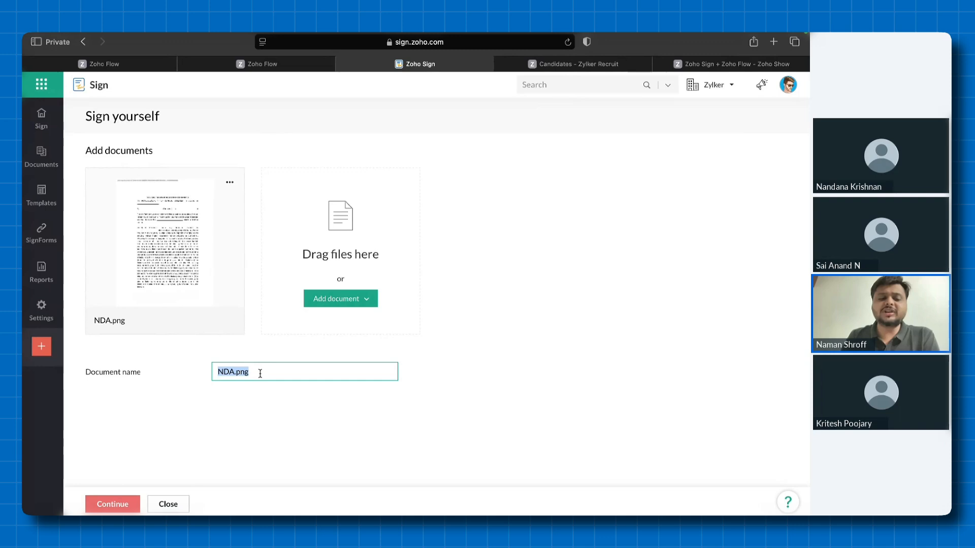
click(245, 414)
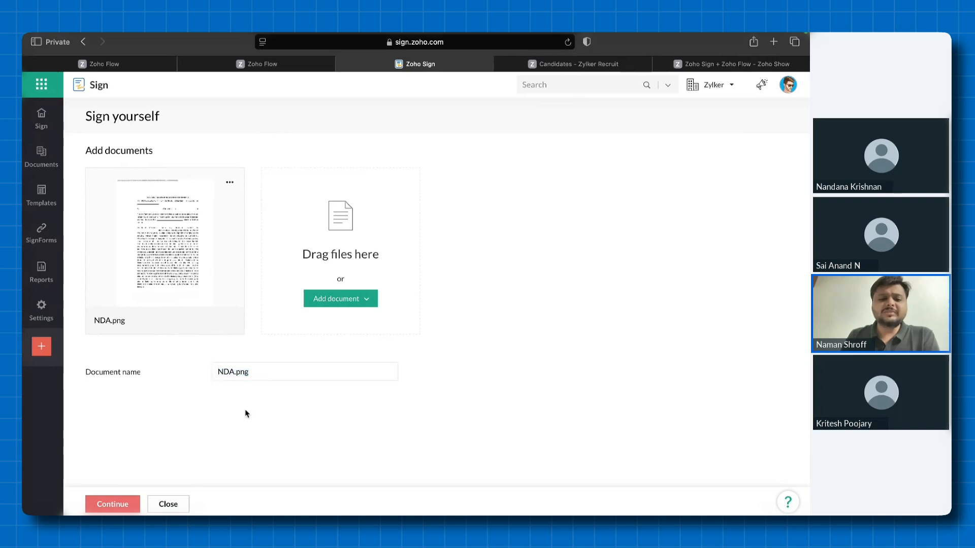
click(125, 503)
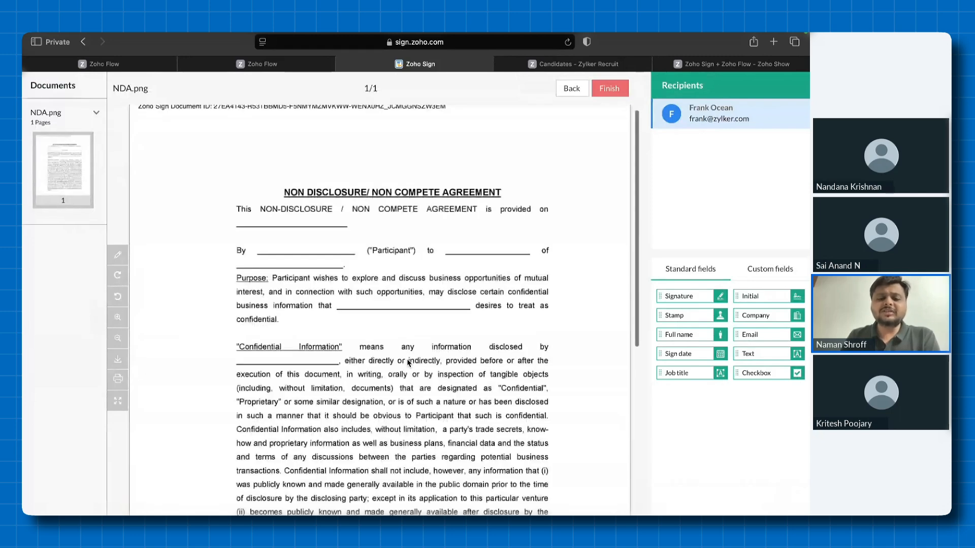
Place the signer's Signature field below the NDA's last paragraph with the Full name field beneath it, and enlarge both fields
scroll(408, 363, down, 3)
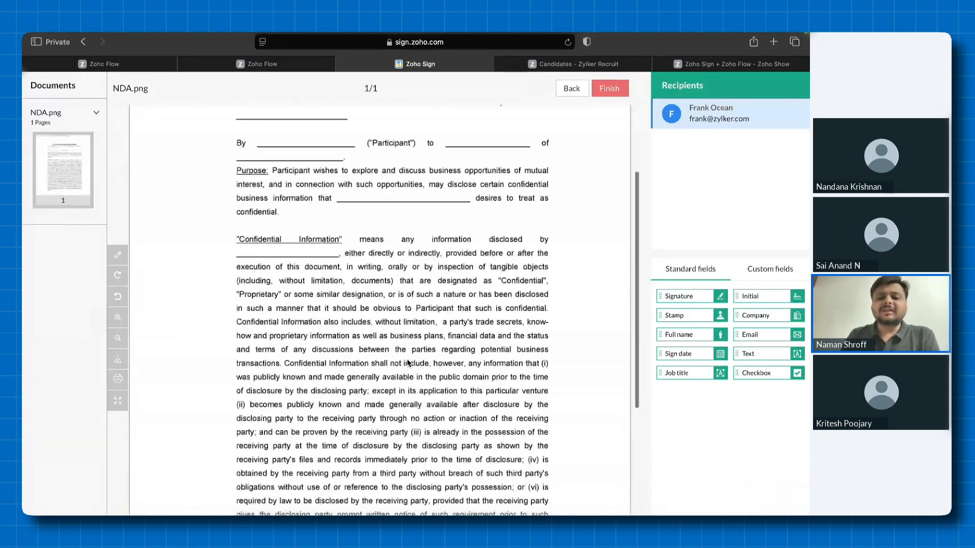
scroll(409, 362, up, 3)
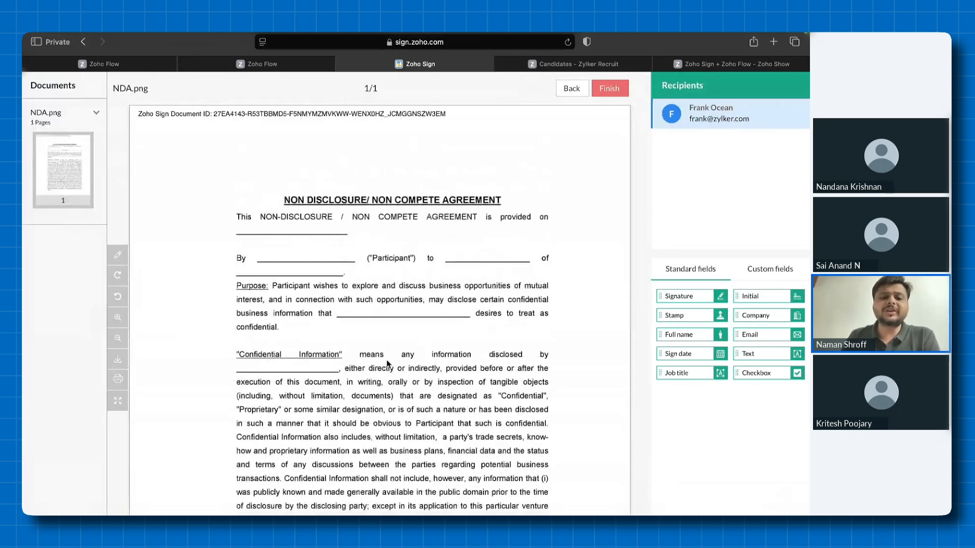
scroll(447, 315, down, 2)
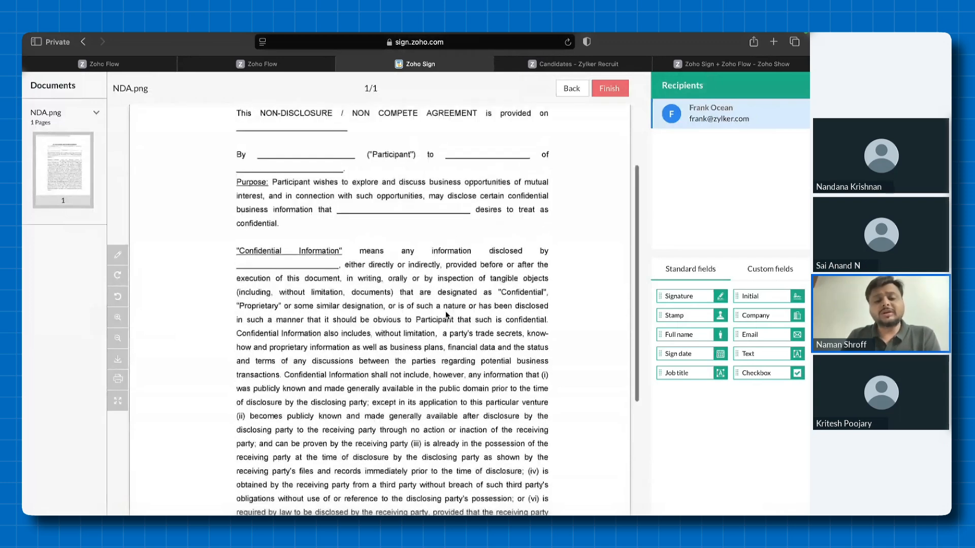
scroll(447, 314, down, 1)
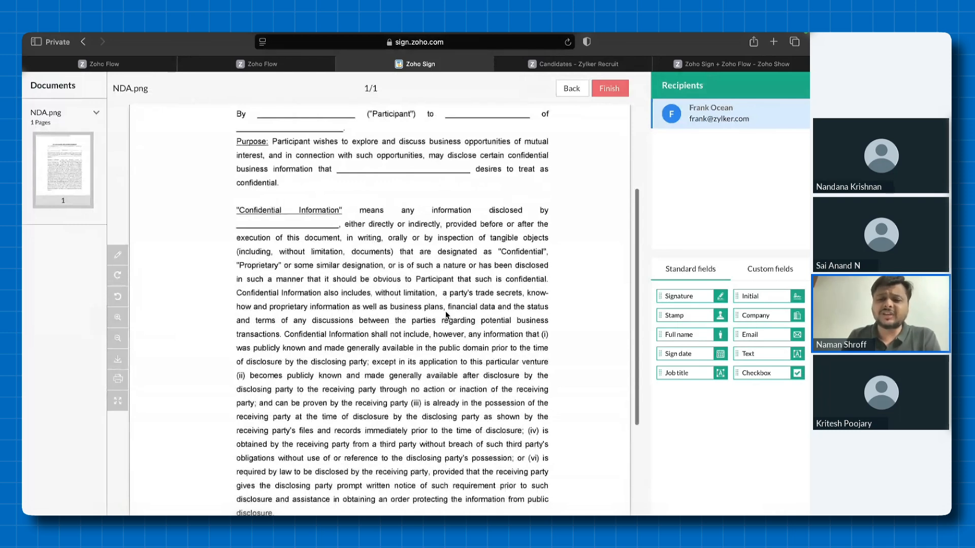
scroll(446, 314, down, 4)
mouse_move(683, 296)
mouse_down()
mouse_move(307, 388)
mouse_move(294, 430)
mouse_up()
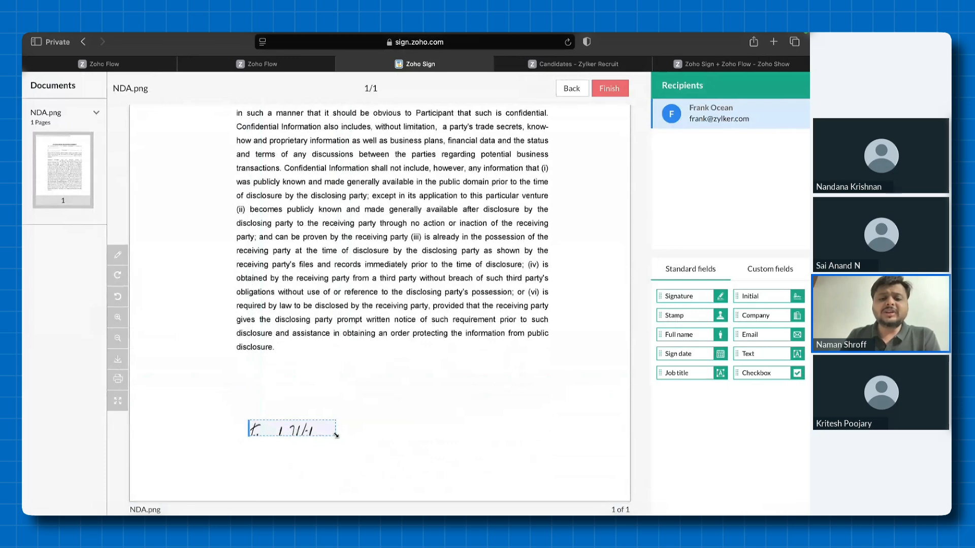
drag(370, 457, 359, 448)
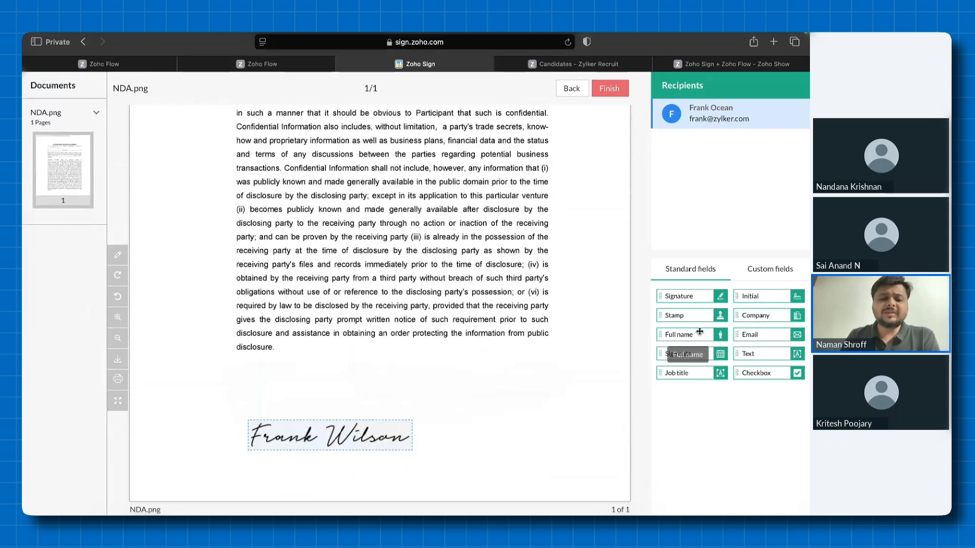
mouse_move(700, 332)
mouse_down()
mouse_move(644, 337)
mouse_move(300, 467)
mouse_up()
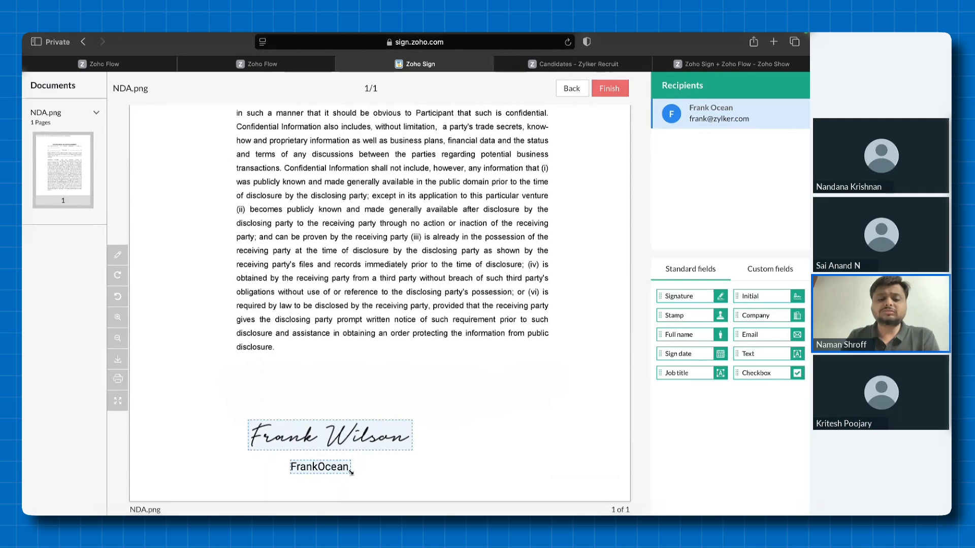
drag(350, 469, 400, 472)
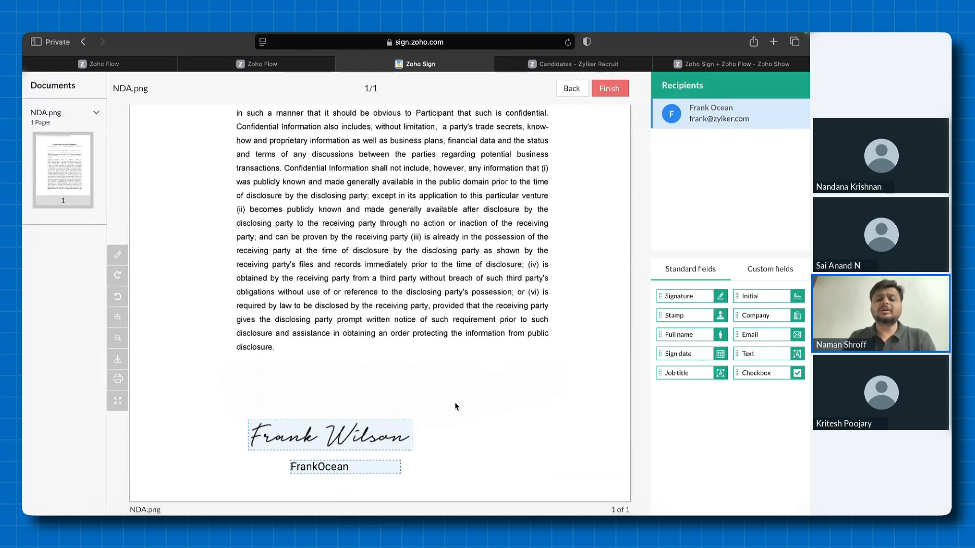
Finish signing the NDA and email a copy of the signed document to the suggested contact
scroll(455, 406, up, 5)
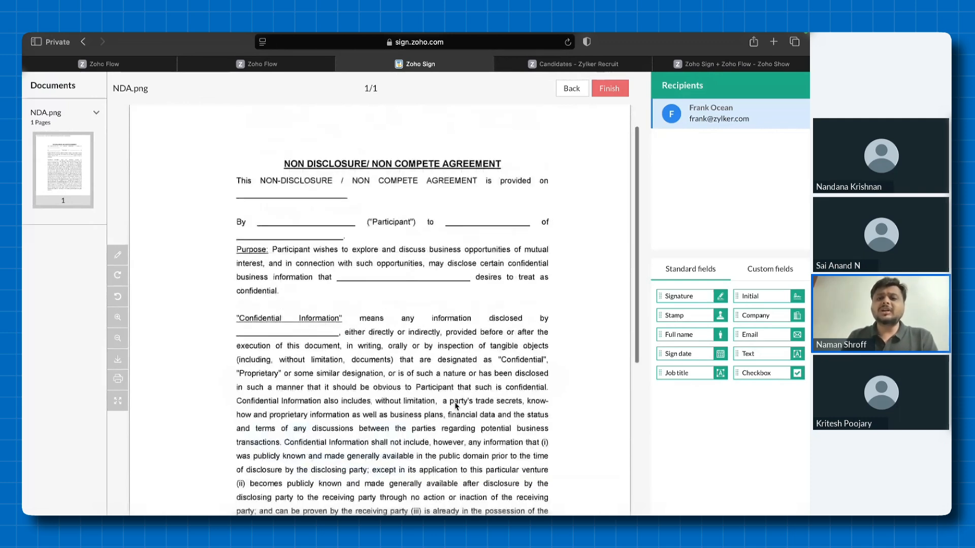
scroll(577, 187, up, 2)
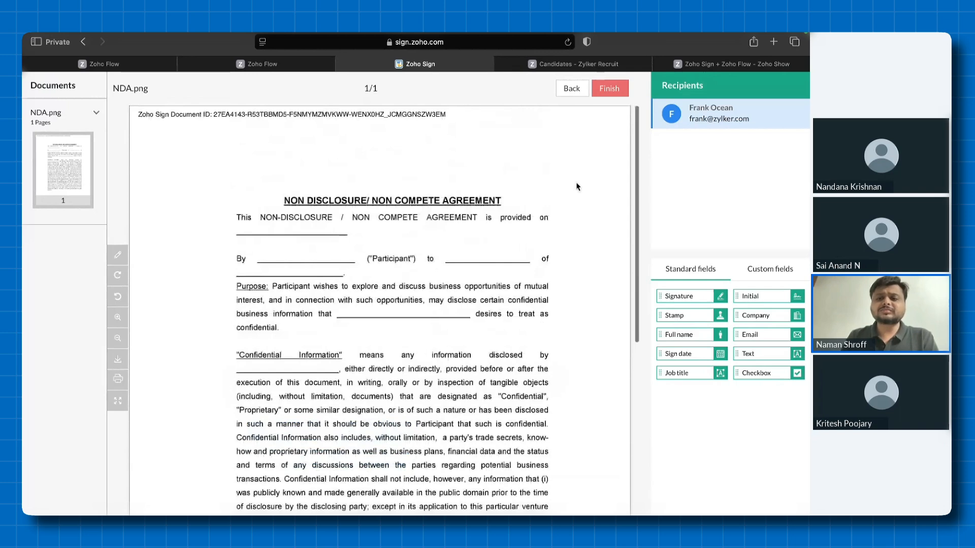
click(609, 89)
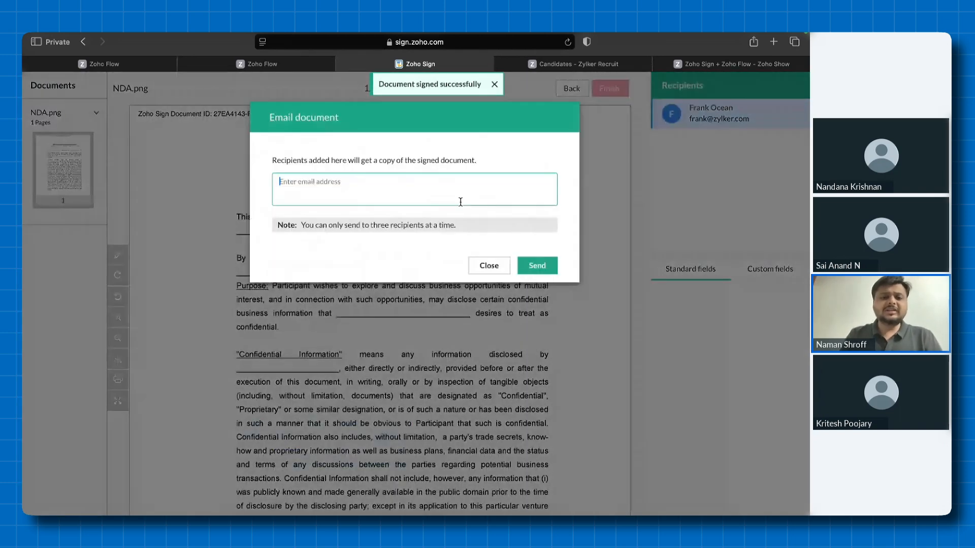
click(422, 192)
click(364, 247)
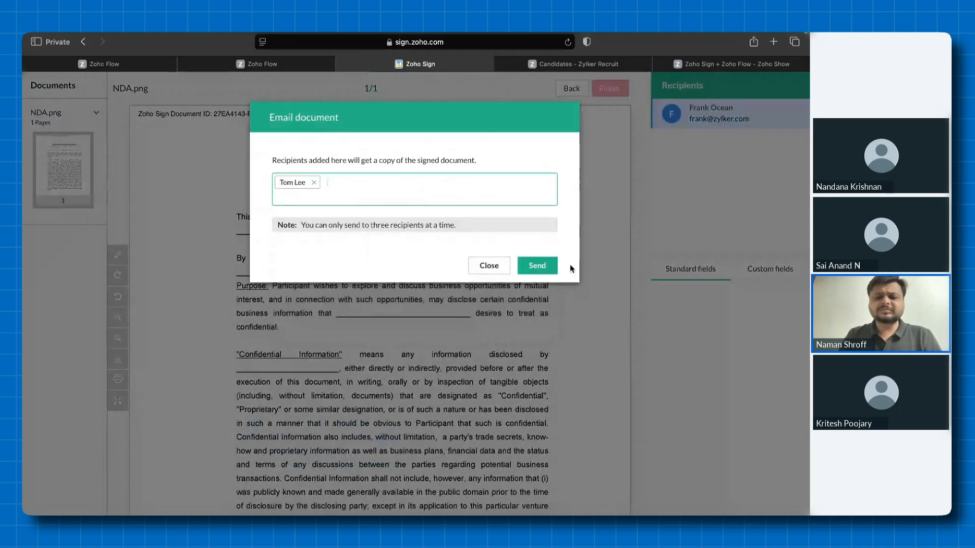
click(543, 264)
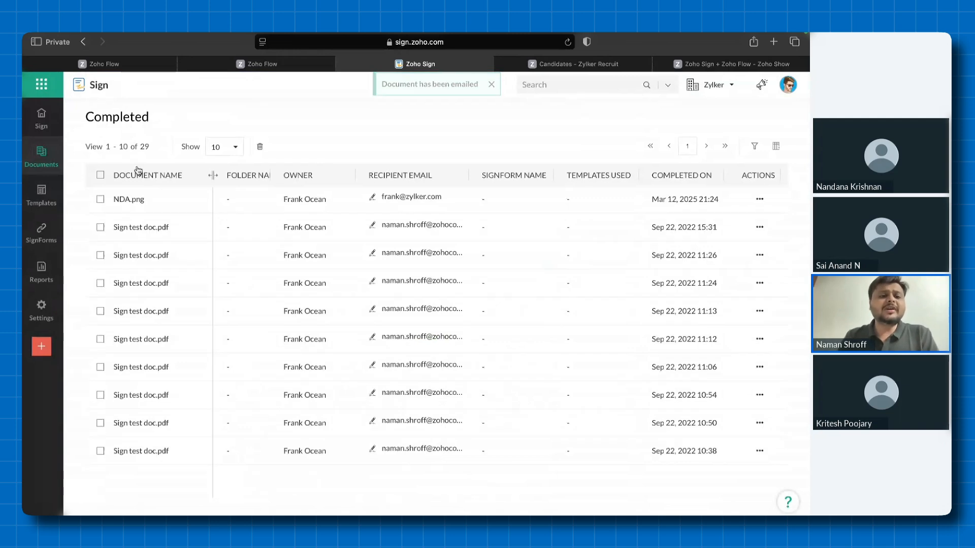
Start creating a new template and upload NDA.png.pdf from the desktop Downloads folder
click(41, 118)
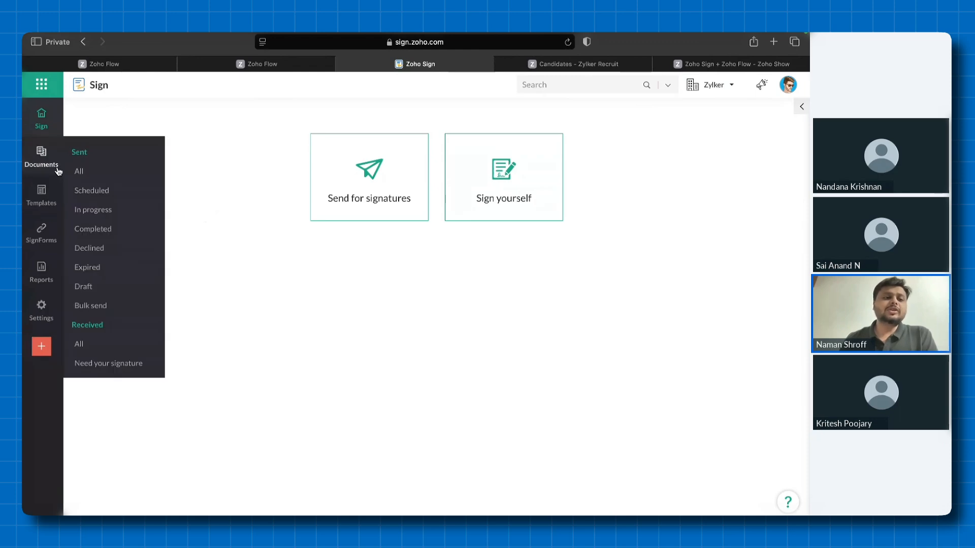
click(56, 199)
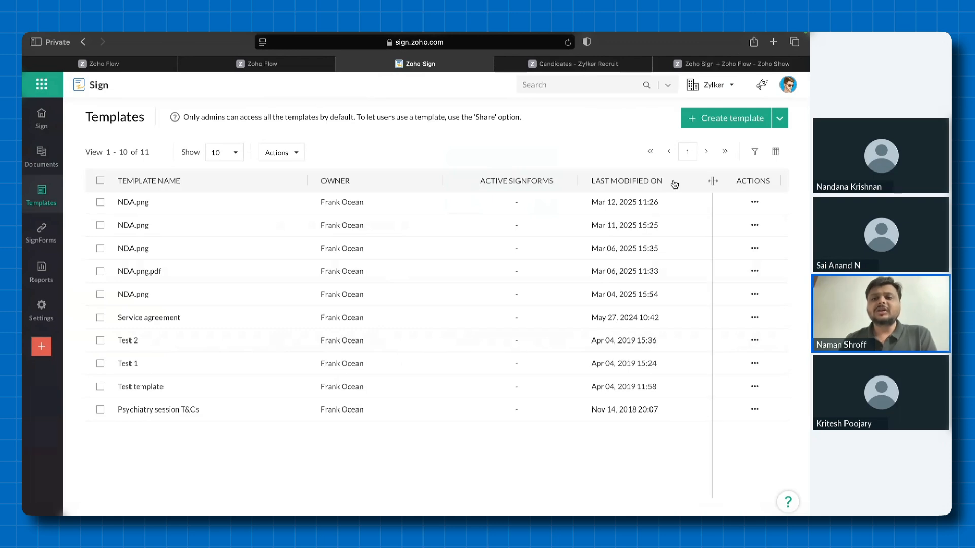
click(722, 119)
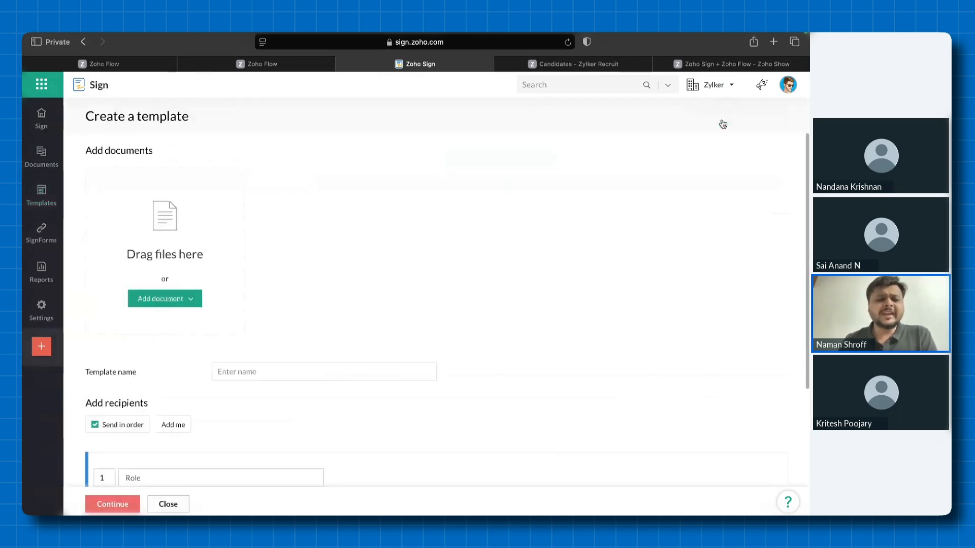
click(165, 298)
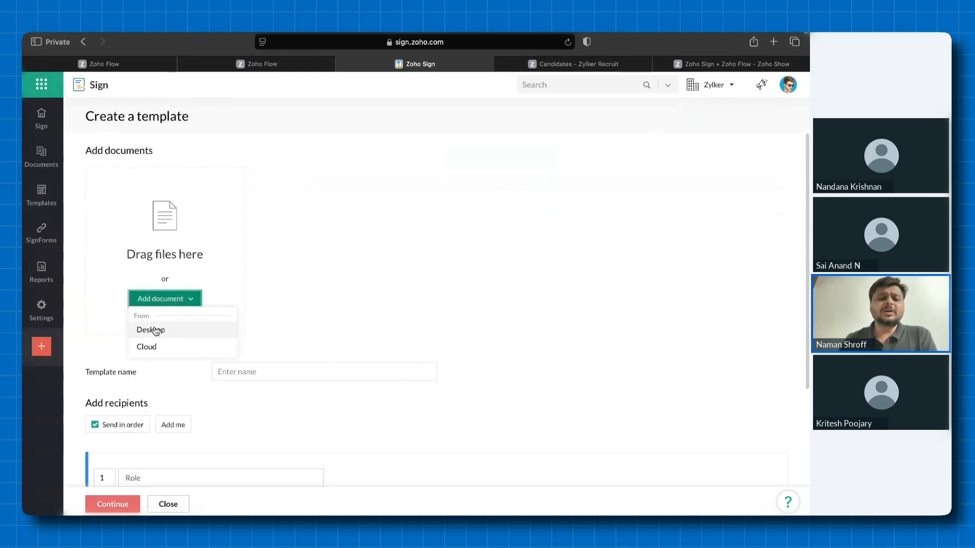
click(156, 330)
click(309, 224)
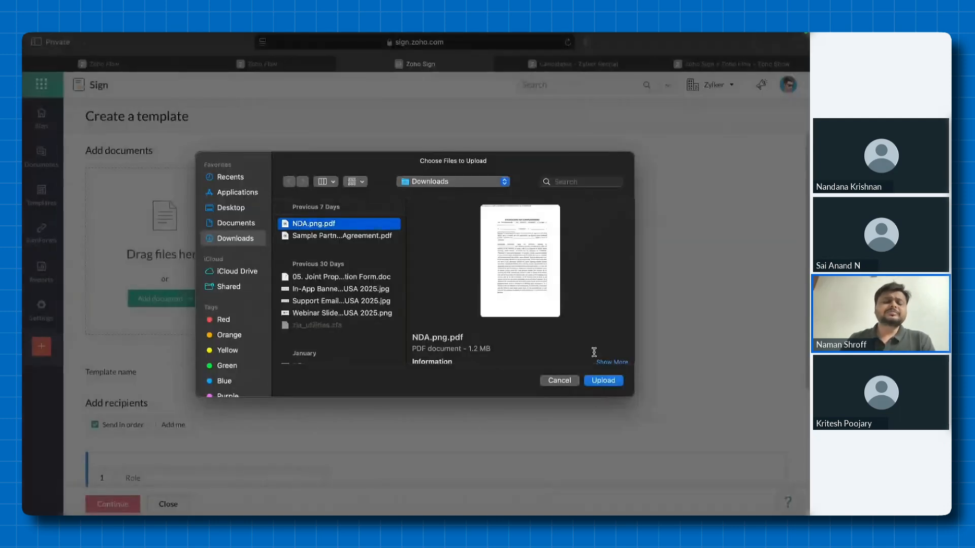
click(607, 382)
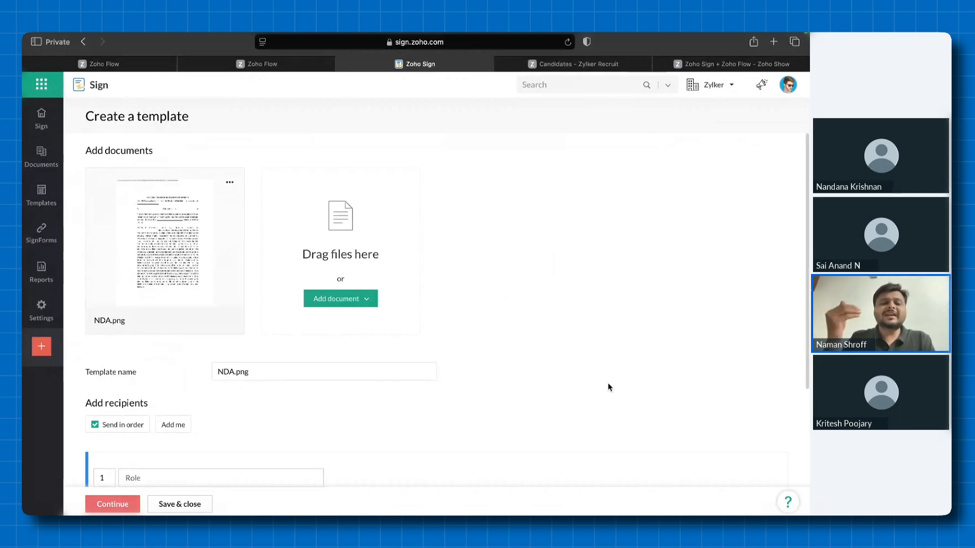
Set the first recipient's role to "new employee" in the NDA.png template
scroll(609, 387, down, 2)
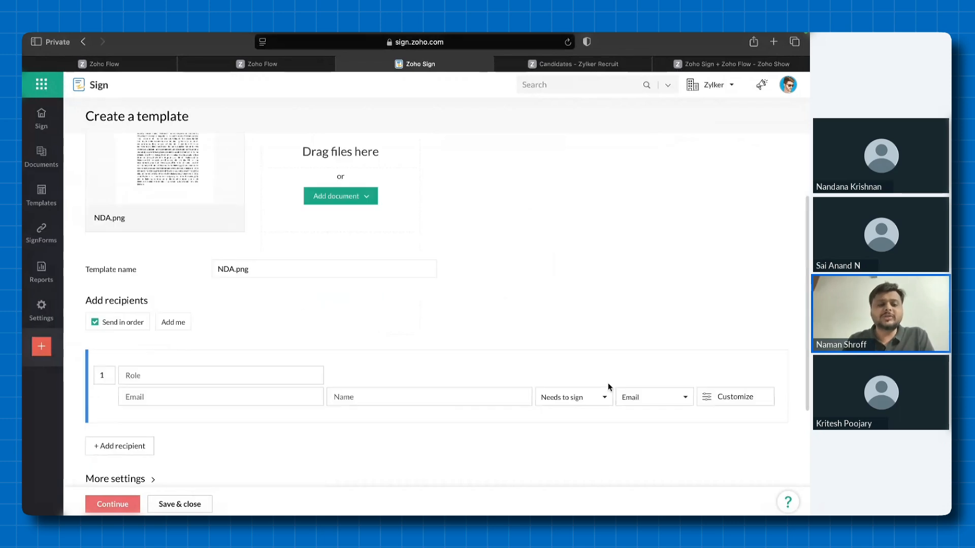
scroll(539, 181, down, 1)
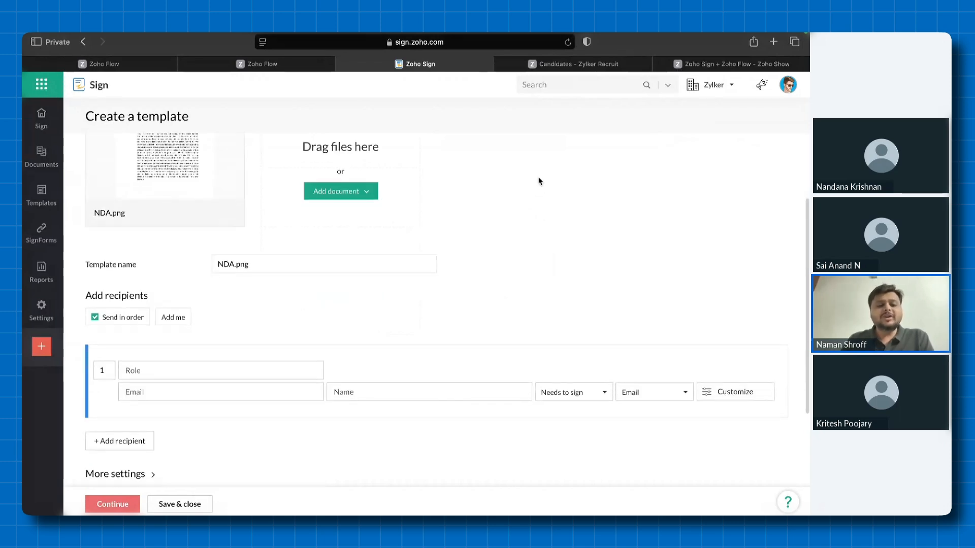
scroll(539, 182, down, 1)
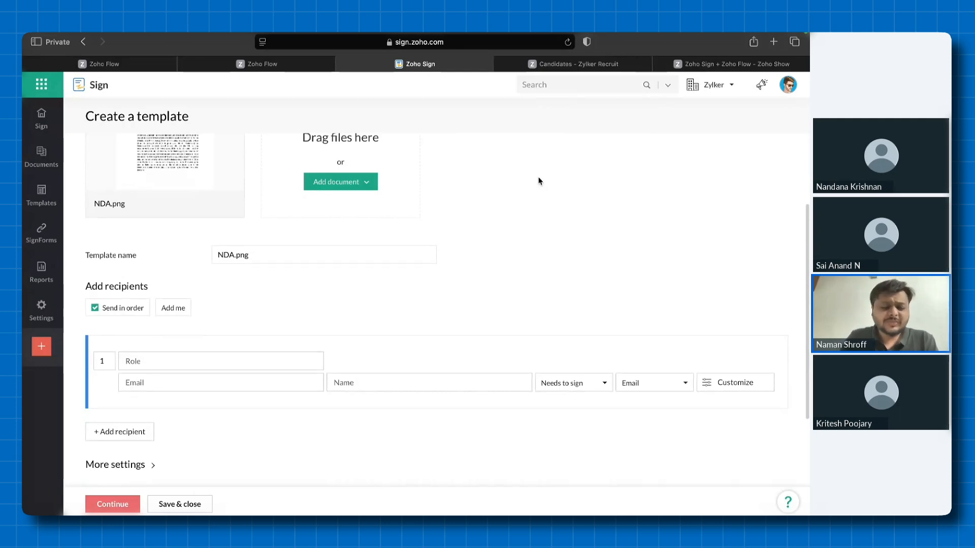
click(211, 362)
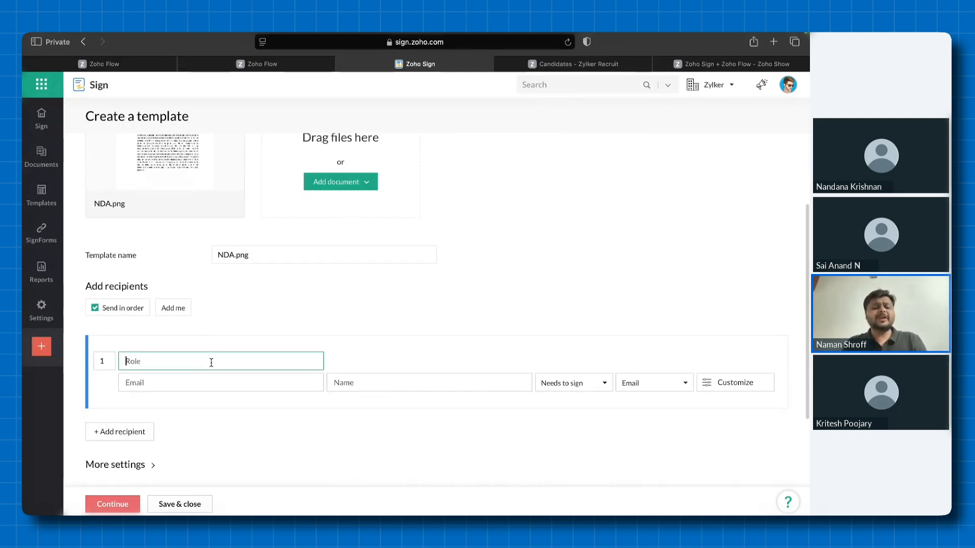
text(ne)
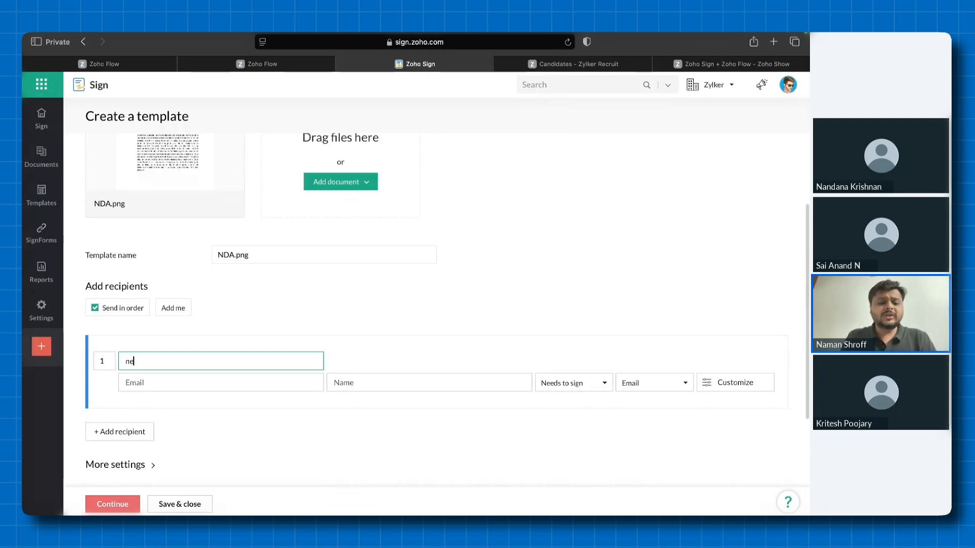
text(w e)
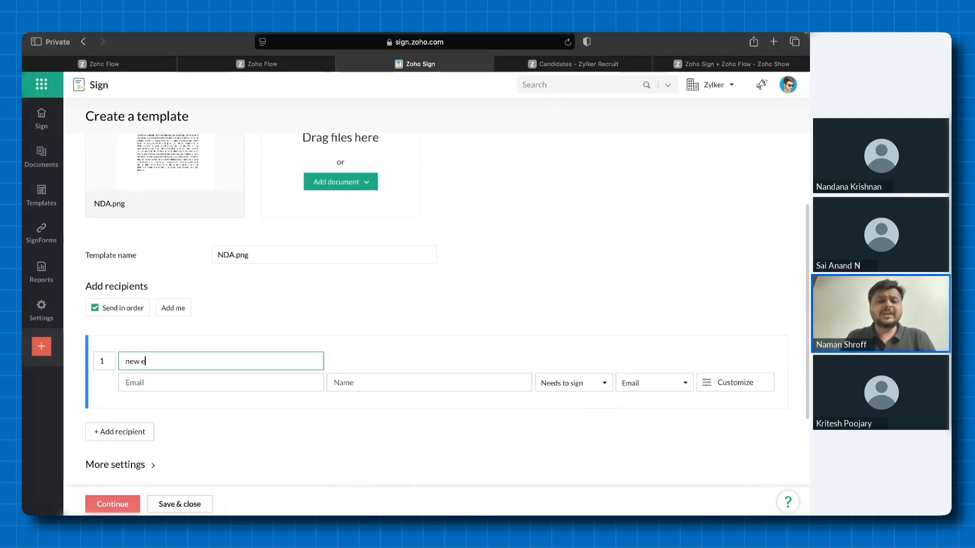
text(mployee)
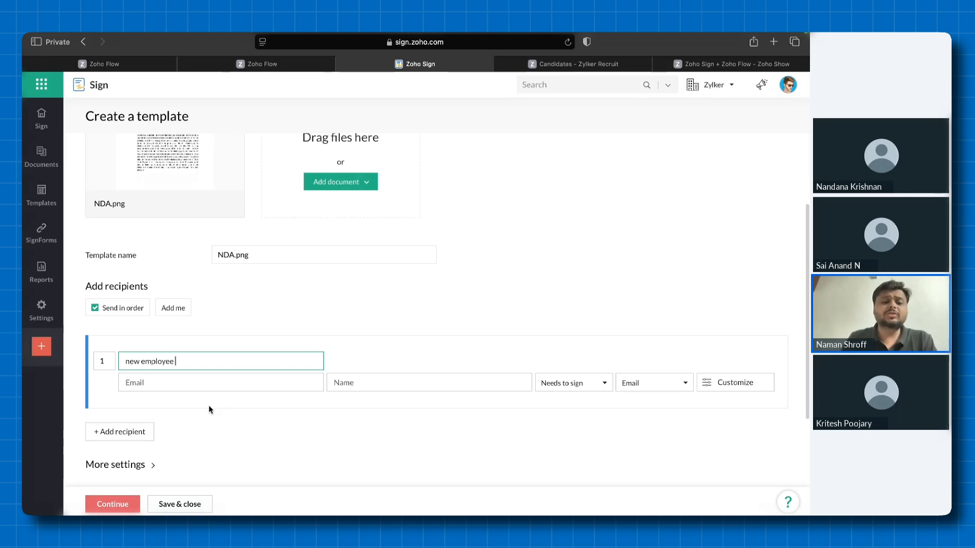
drag(205, 361, 104, 361)
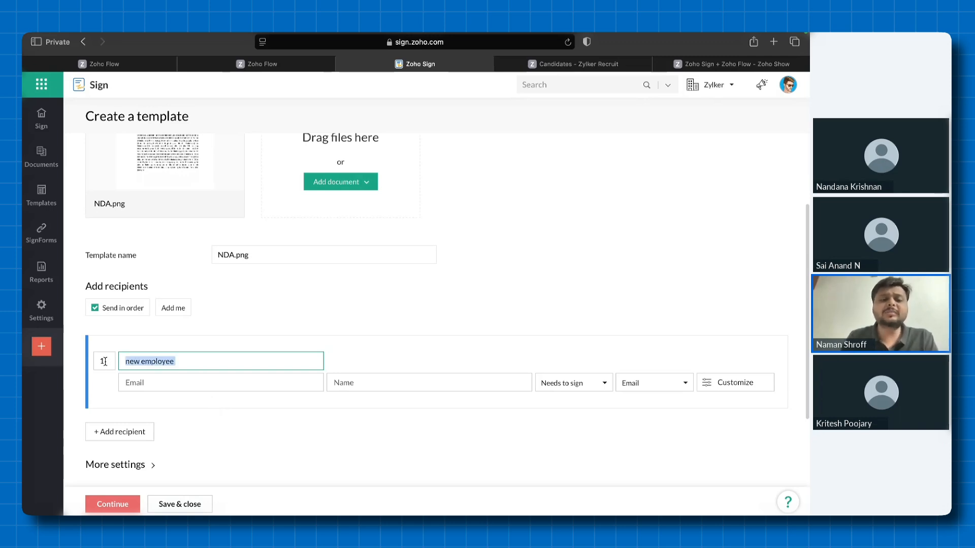
click(233, 362)
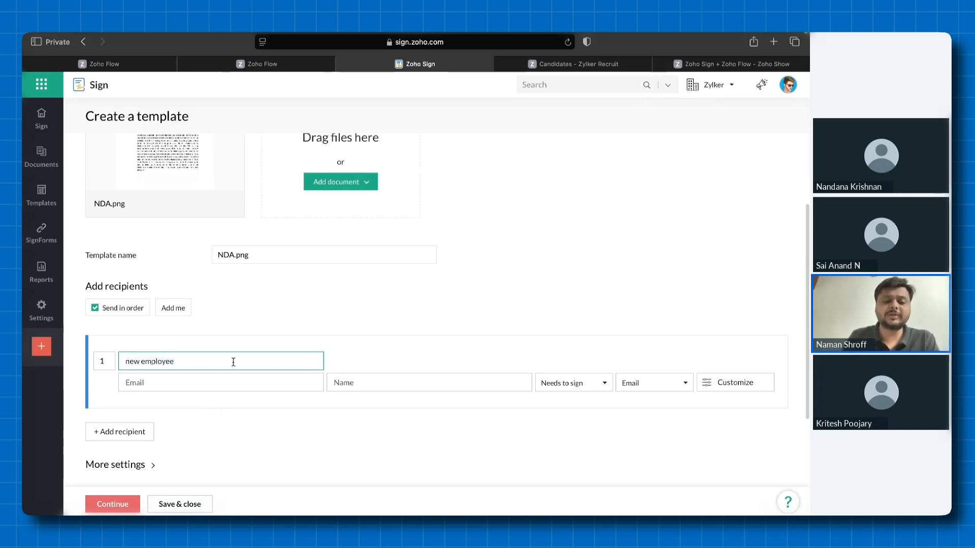
click(151, 435)
scroll(150, 438, down, 3)
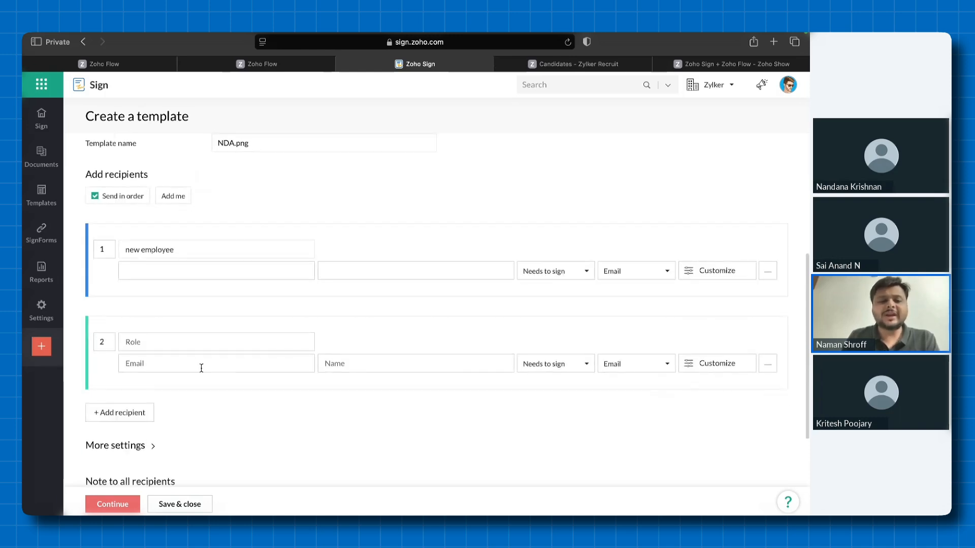
click(767, 363)
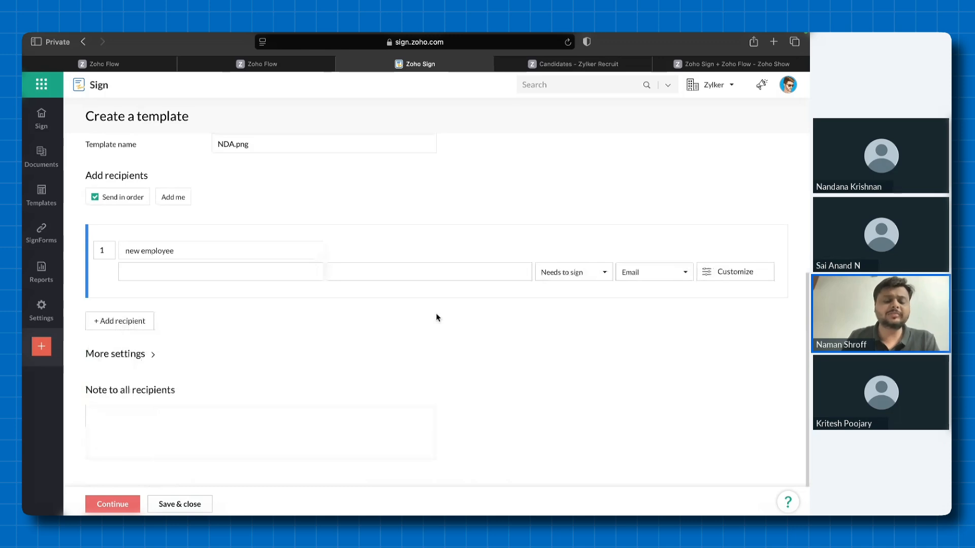
Continue to placing fields on the template with the new employee as the only recipient, leaving the email, name and note blank
scroll(312, 323, up, 2)
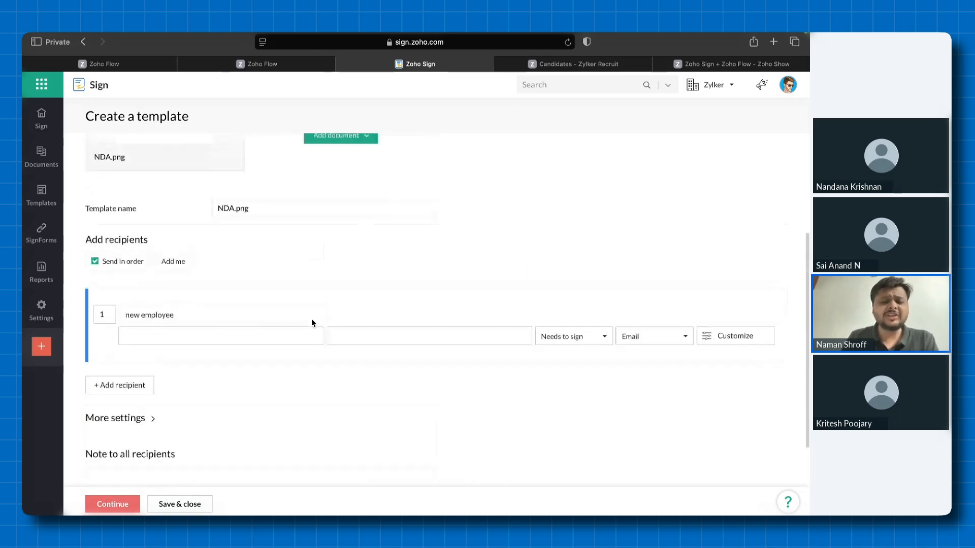
scroll(311, 322, down, 2)
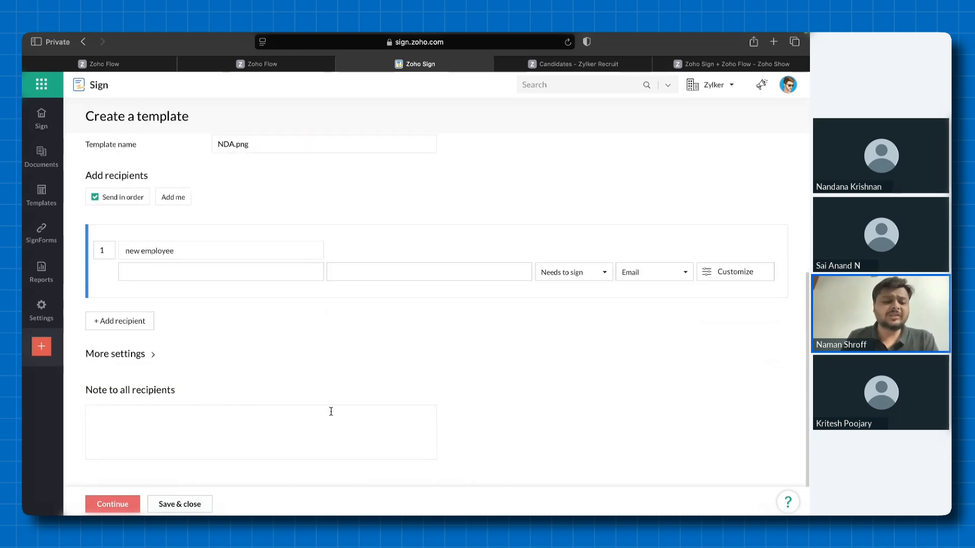
click(122, 505)
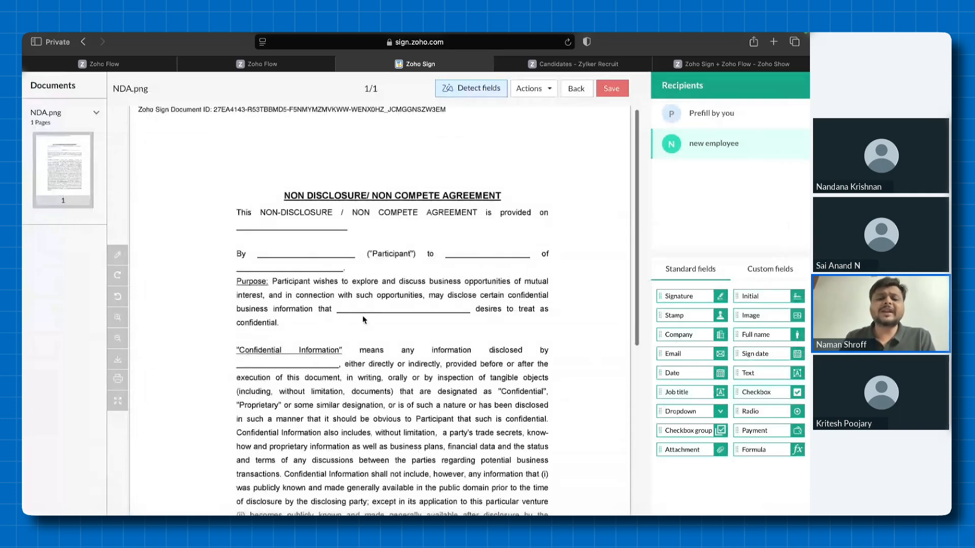
For Prefill by you, place a Signature field below the NDA's last paragraph on the left, with a Full name field beneath it
scroll(363, 321, down, 1)
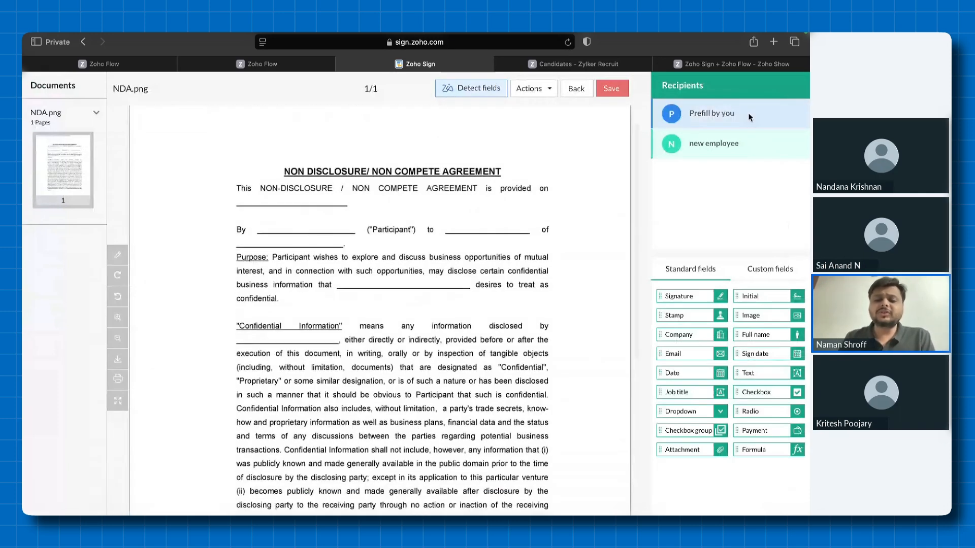
click(748, 116)
scroll(485, 327, down, 5)
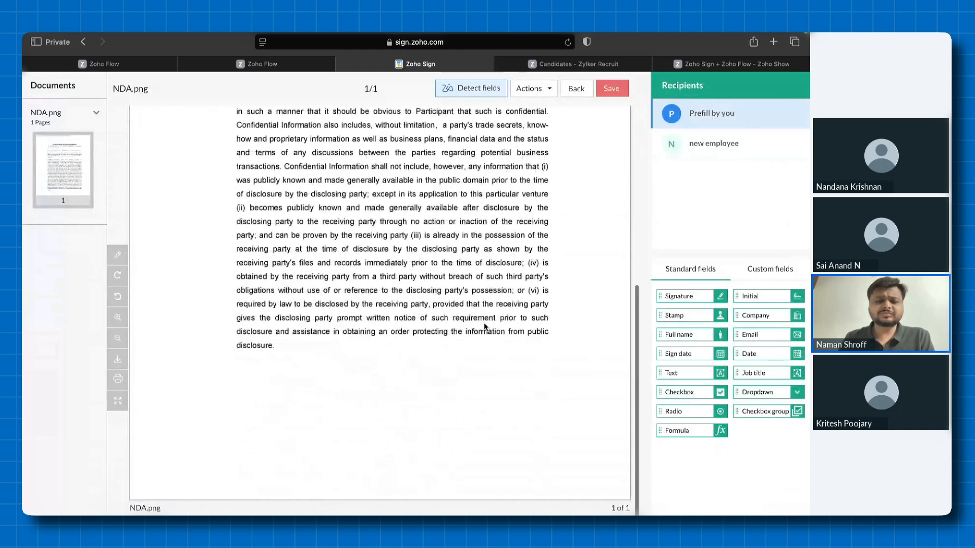
drag(679, 296, 228, 410)
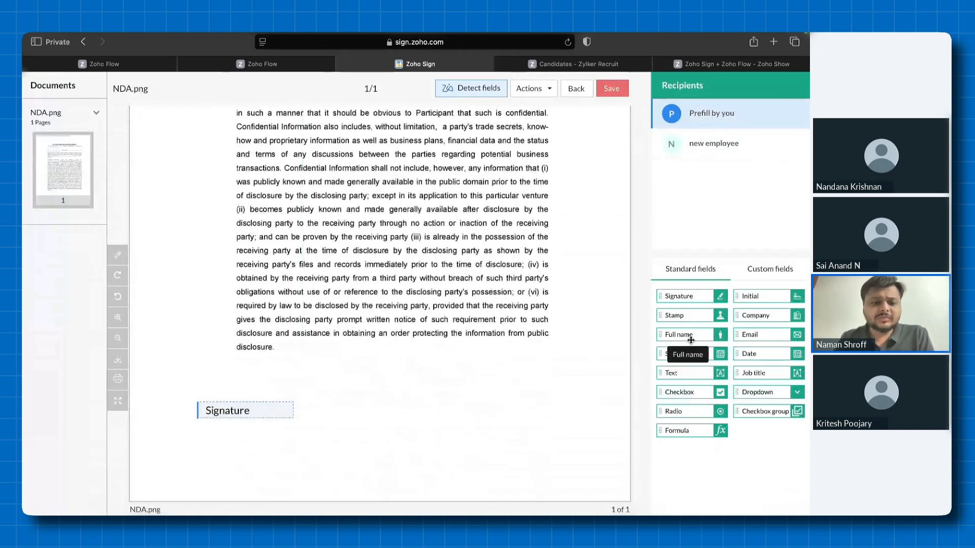
mouse_move(690, 340)
mouse_down()
mouse_move(685, 352)
mouse_move(241, 445)
mouse_up()
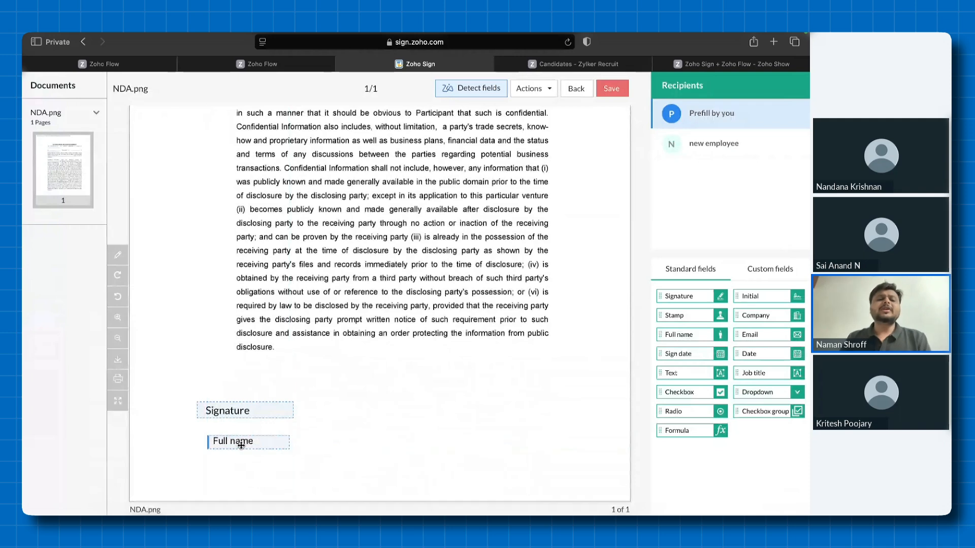
For Prefill by you, place a Date field on the blank after "provided on" and a Full name field on the blank after "By"
scroll(241, 445, up, 6)
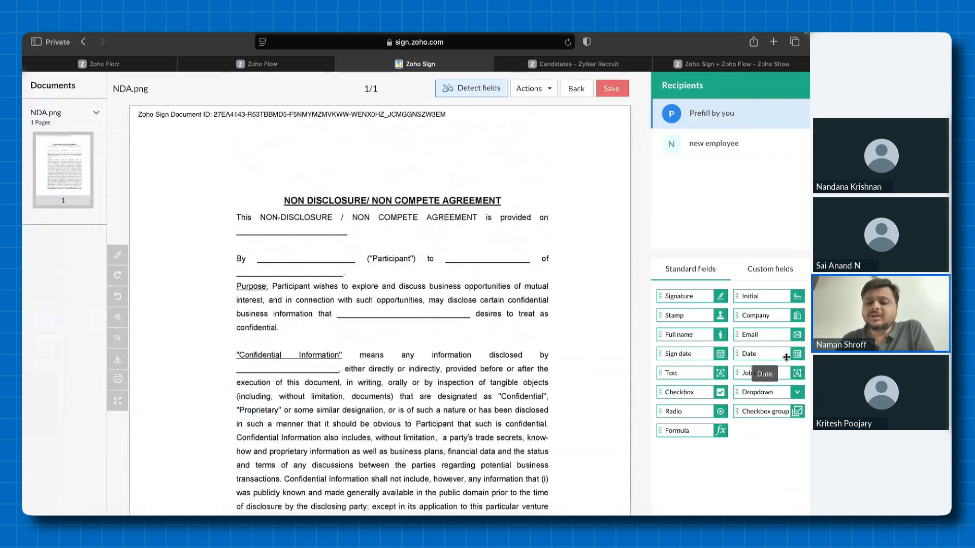
drag(786, 357, 303, 230)
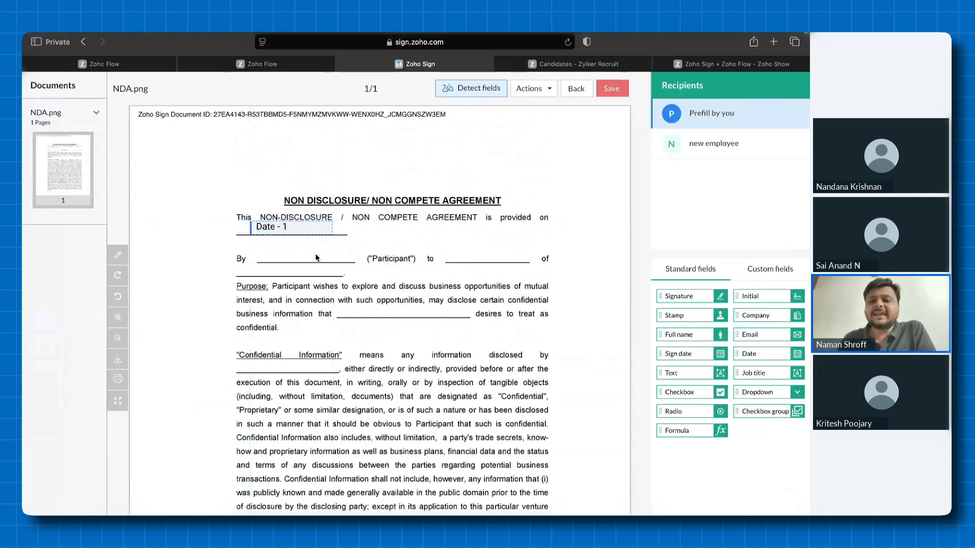
drag(694, 335, 297, 256)
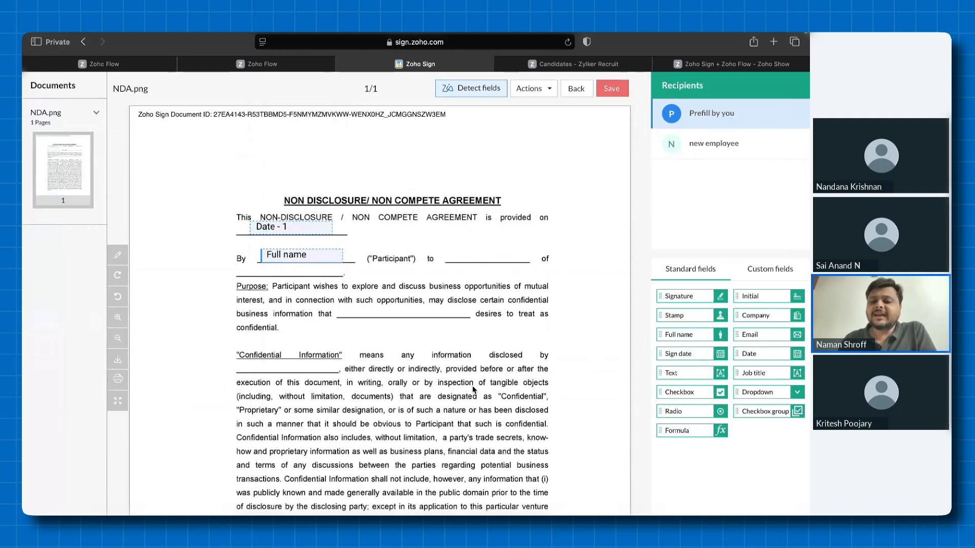
scroll(472, 389, down, 3)
scroll(472, 390, down, 3)
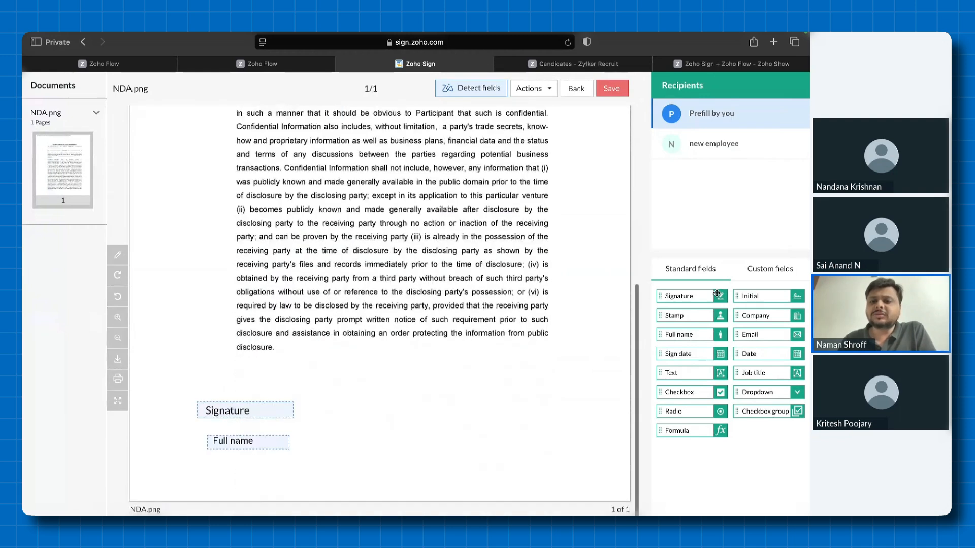
Switch to the new employee recipient and delete the prefill Date and Full name fields from the NDA's opening lines
click(710, 144)
scroll(485, 230, up, 4)
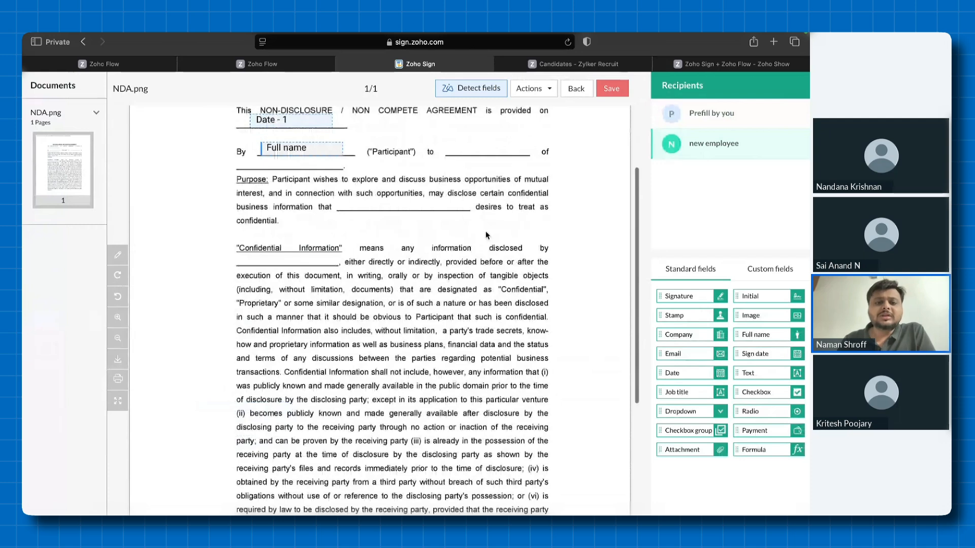
scroll(485, 231, up, 3)
click(290, 227)
key(Delete)
click(302, 255)
key(Delete)
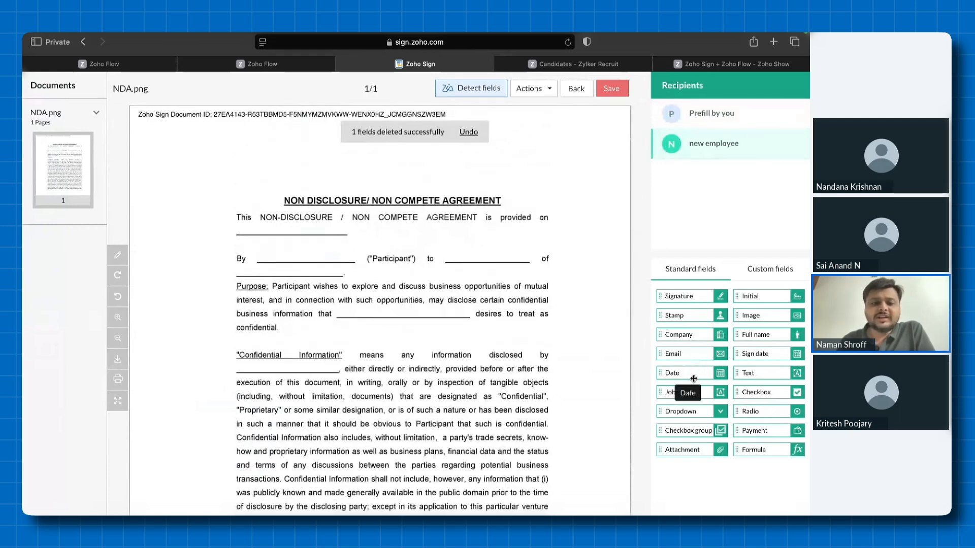
Place the new employee's Date field on the blank after "provided on" and their Full name field on the blank after "By"
drag(694, 379, 291, 233)
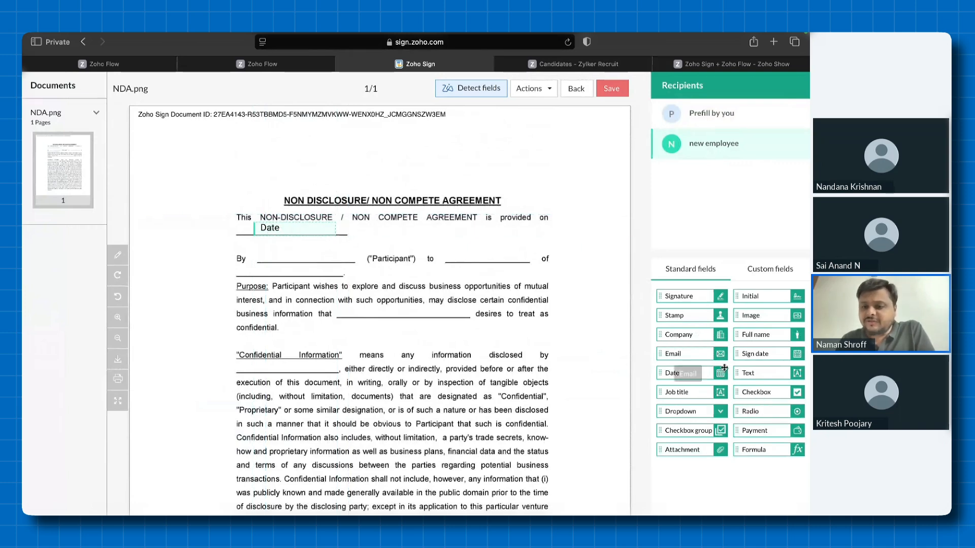
mouse_move(756, 335)
mouse_down()
mouse_move(291, 321)
mouse_move(300, 252)
mouse_up()
Place the new employee's Signature and Full name fields below the last paragraph, opposite the prefill pair, and save the template
scroll(386, 305, down, 6)
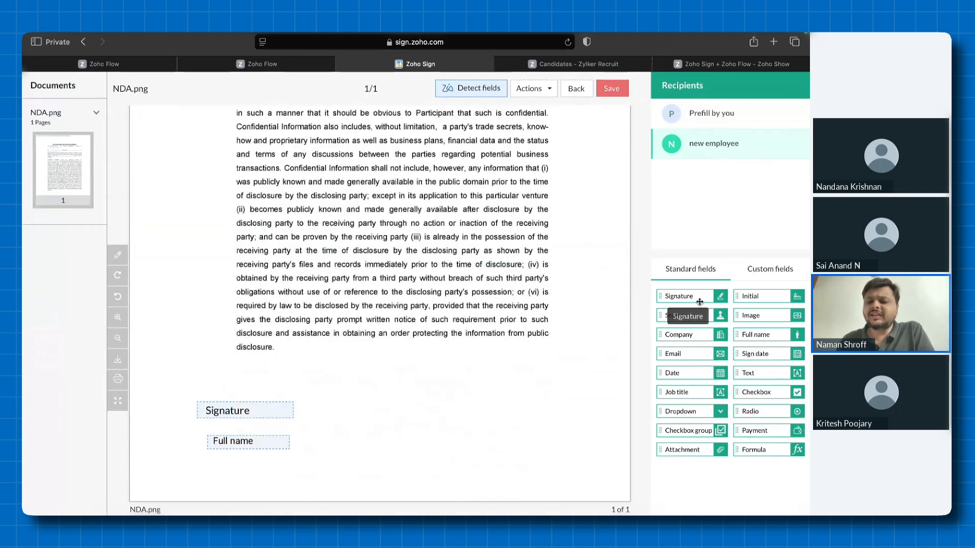
drag(700, 302, 507, 414)
drag(770, 334, 508, 443)
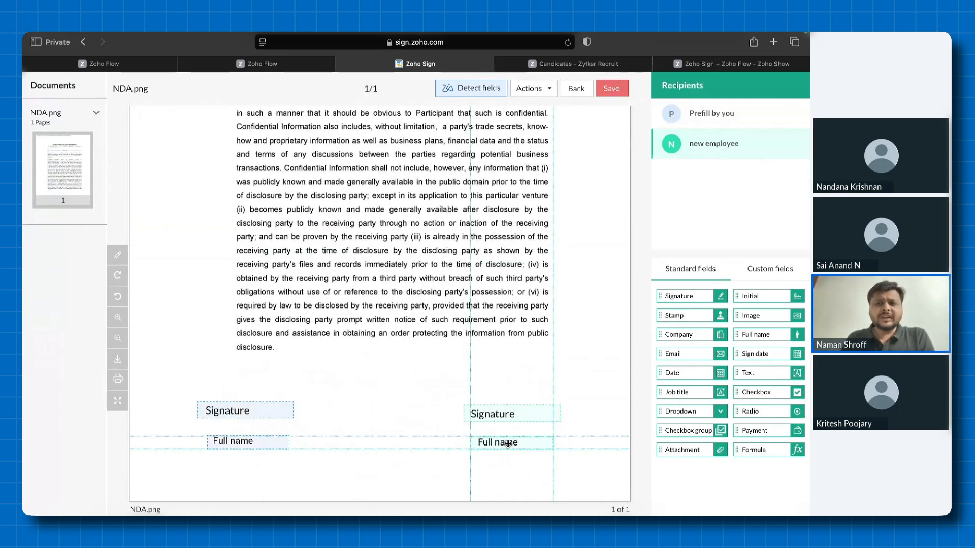
scroll(508, 444, up, 6)
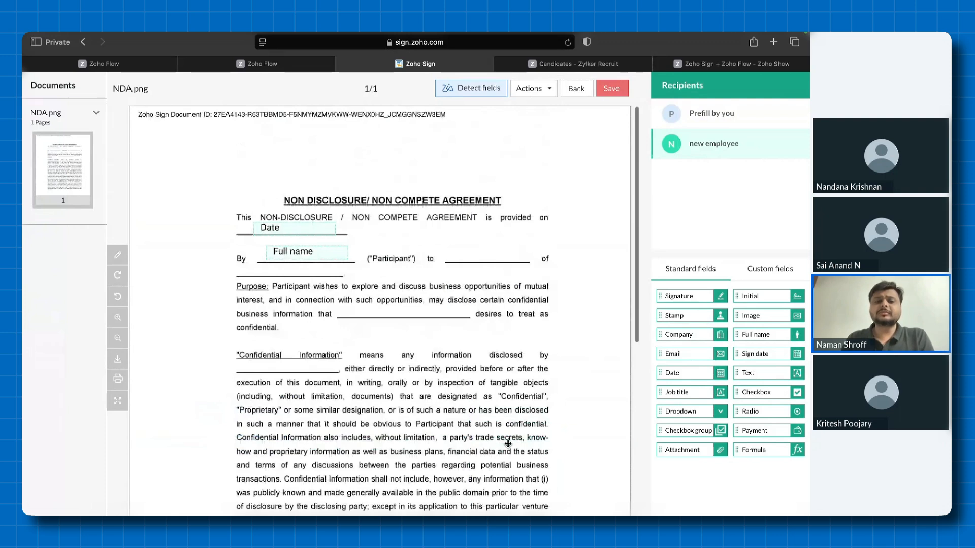
click(611, 89)
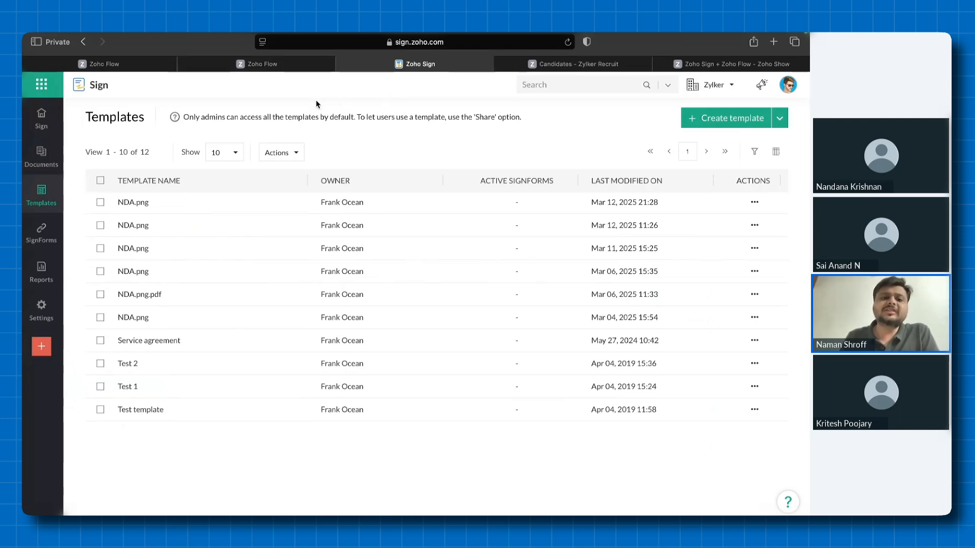
Switch to Zoho Flow and create a flow named "New employee NDA doc" in the Home folder
click(282, 68)
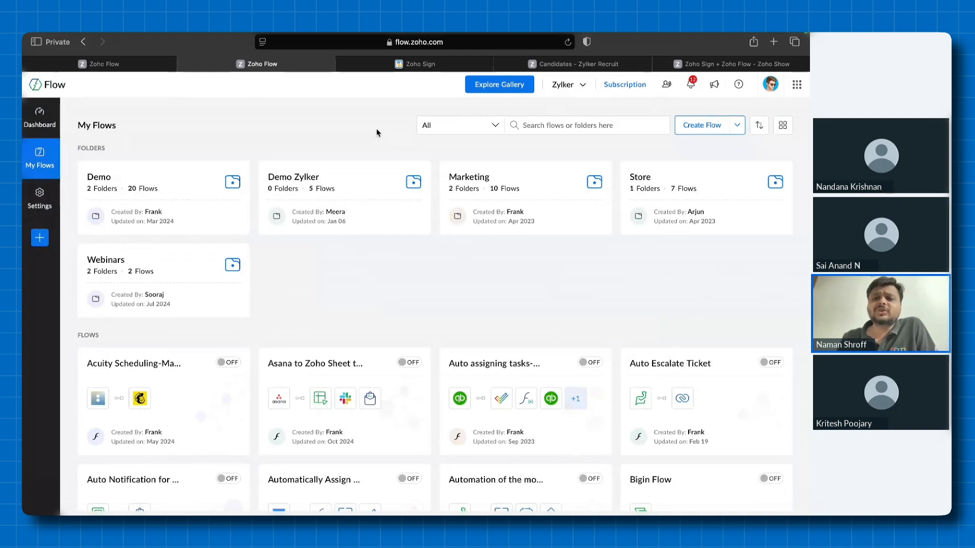
click(697, 131)
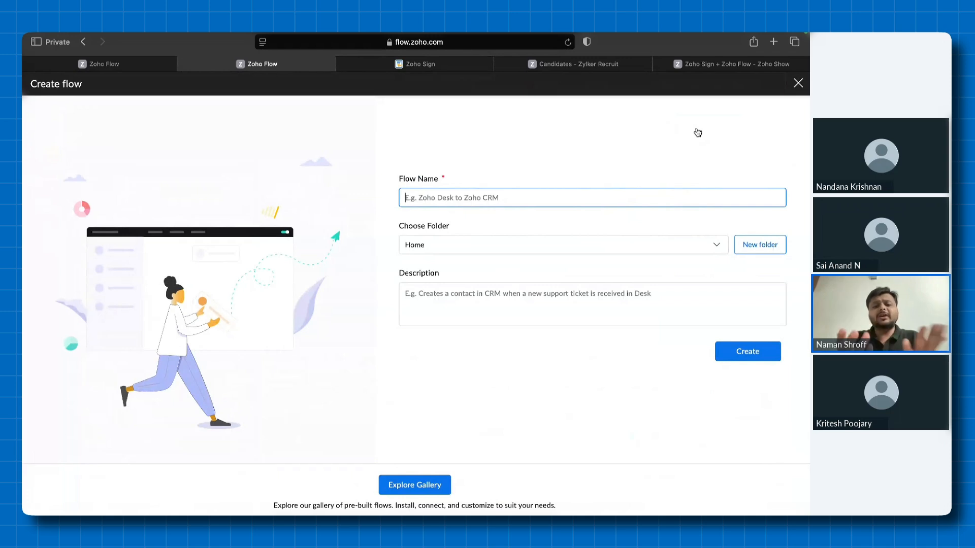
text(New )
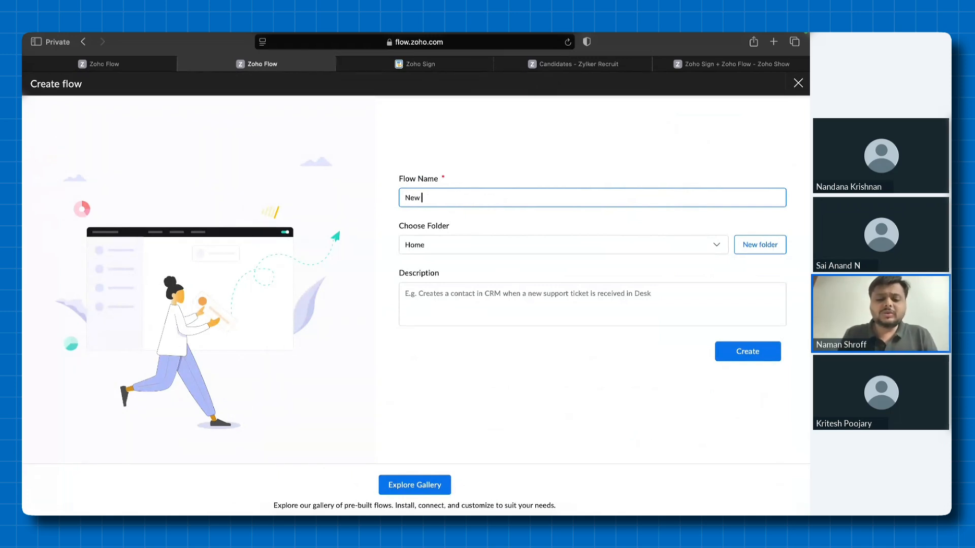
text(employee ND)
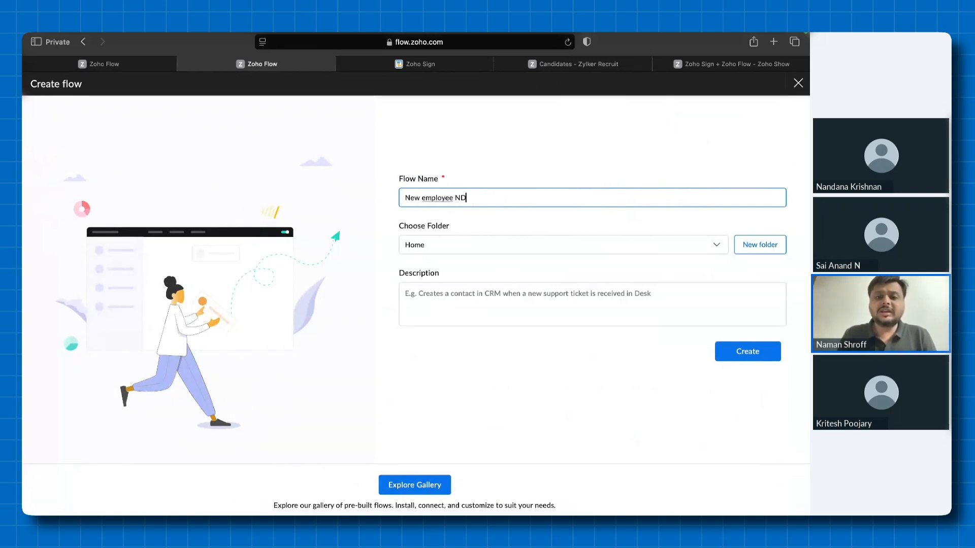
text(A doc)
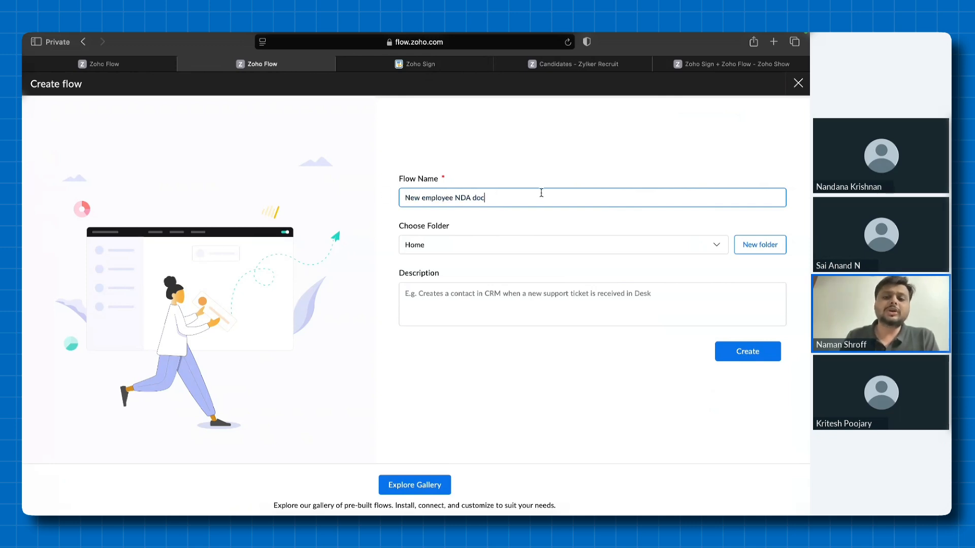
click(752, 355)
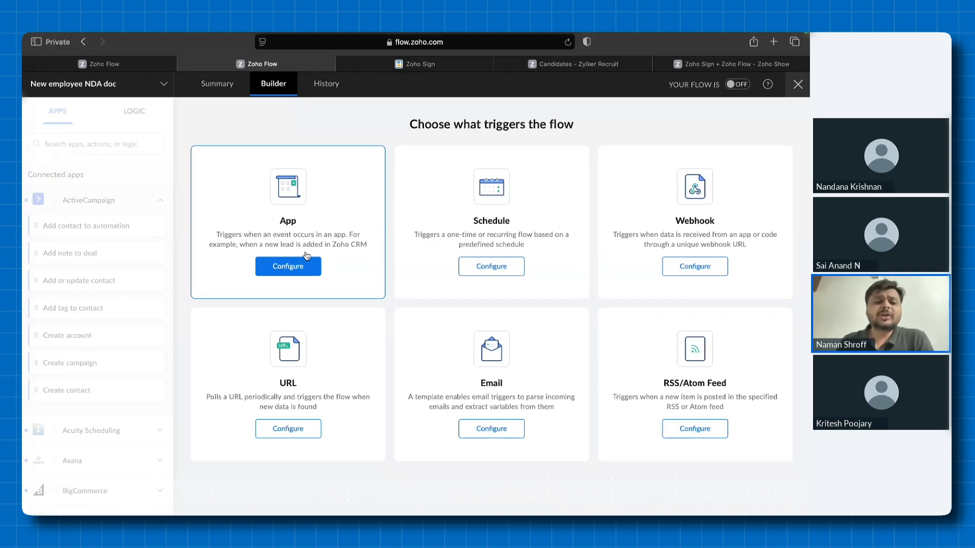
Configure an app trigger for the flow using Zoho Recruit's Record updated event
click(300, 269)
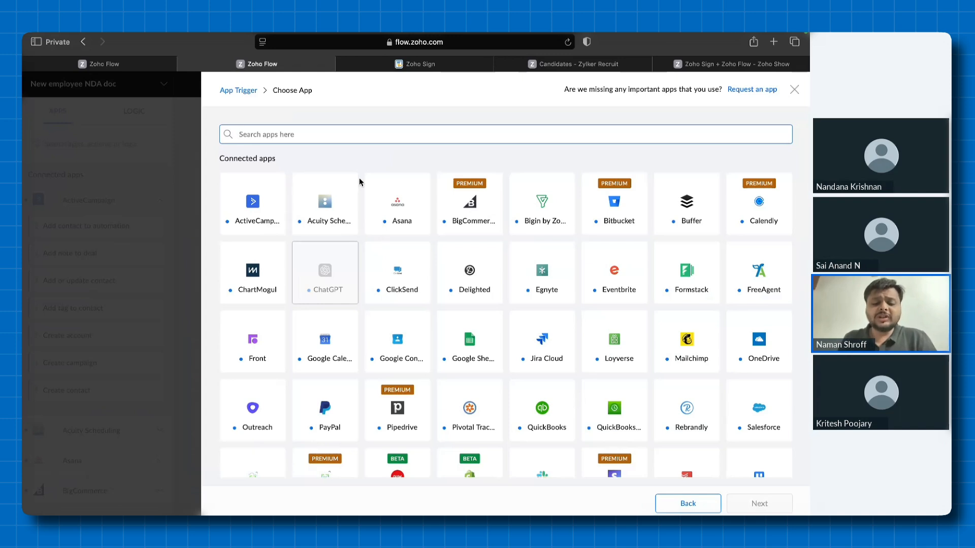
text(zo)
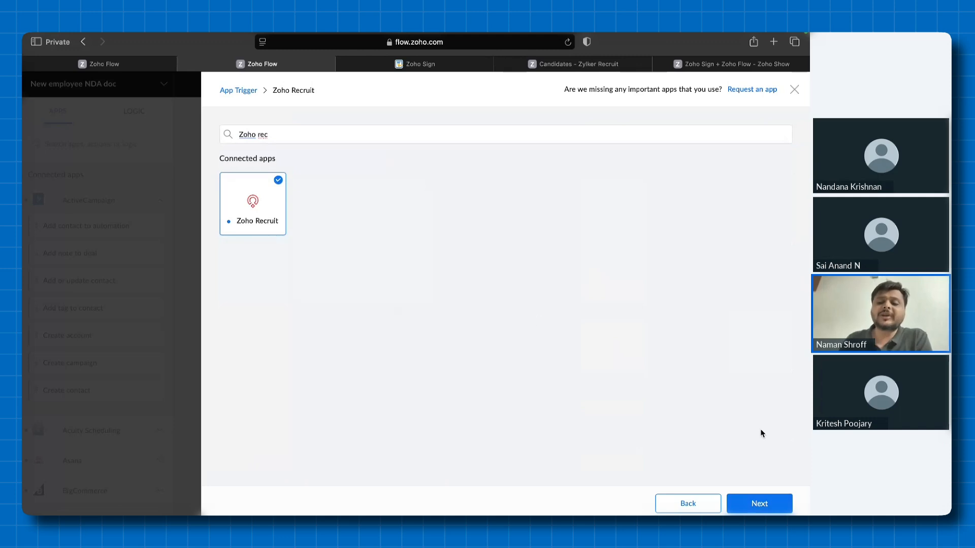
click(759, 504)
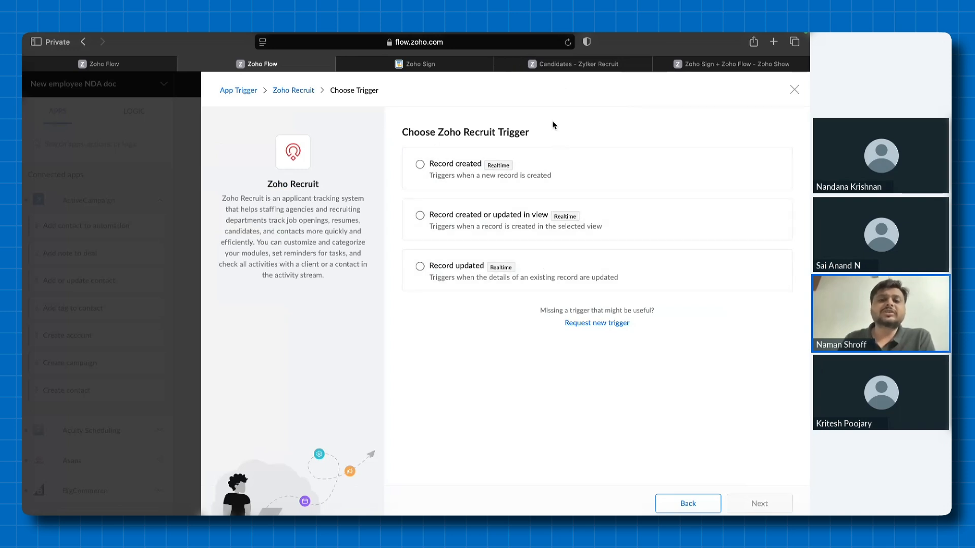
click(531, 266)
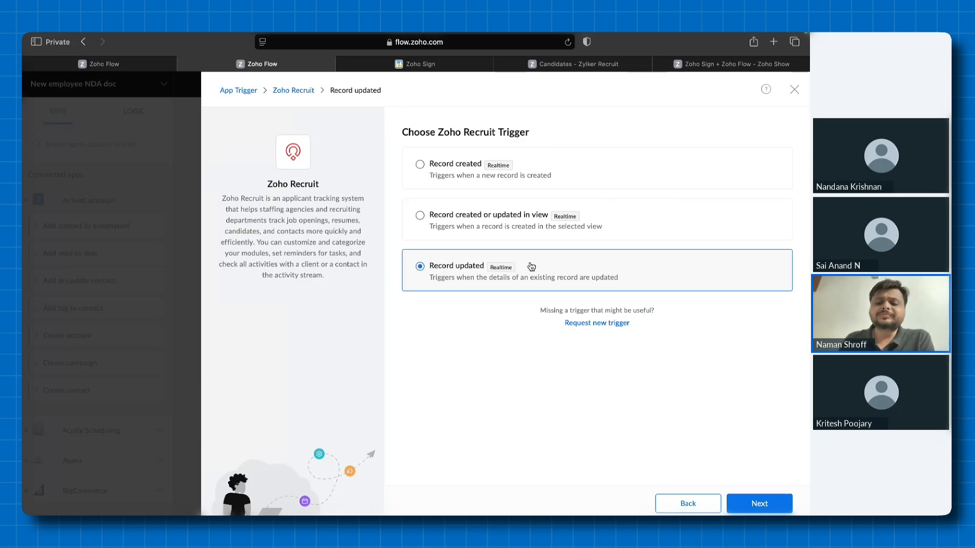
click(760, 504)
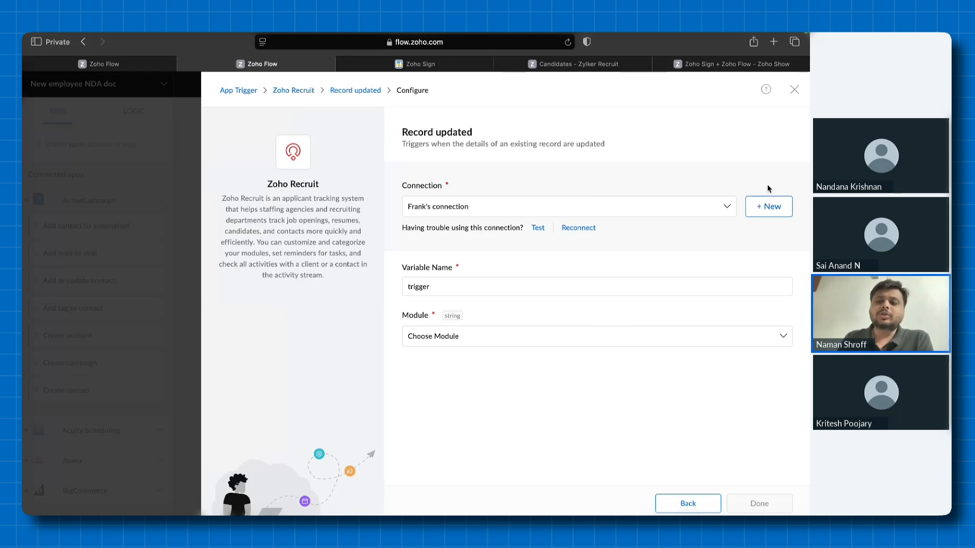
click(781, 217)
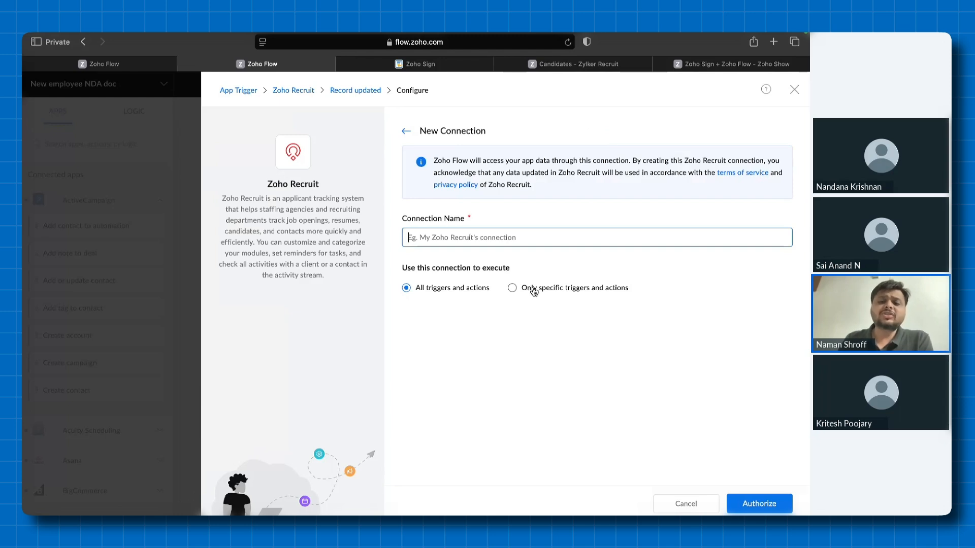
click(512, 288)
click(512, 288)
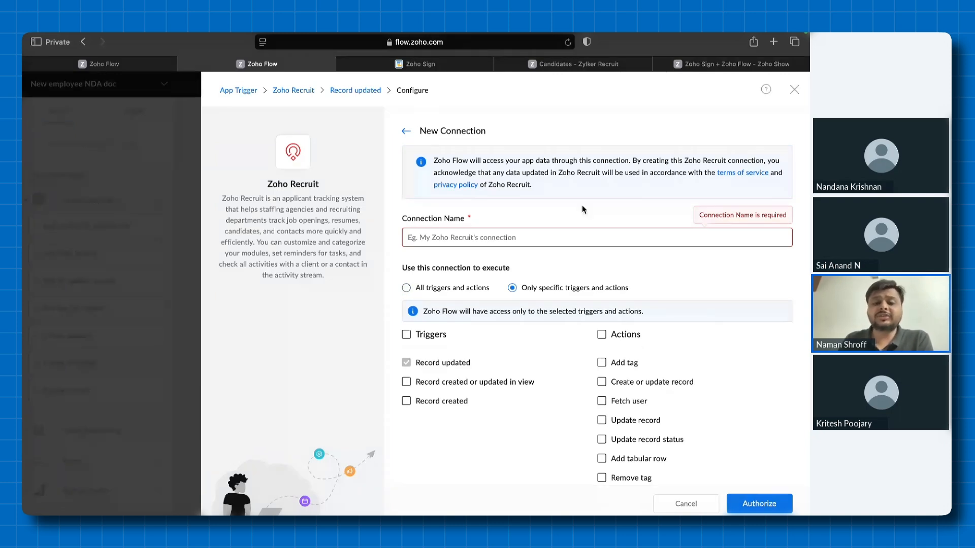
click(415, 294)
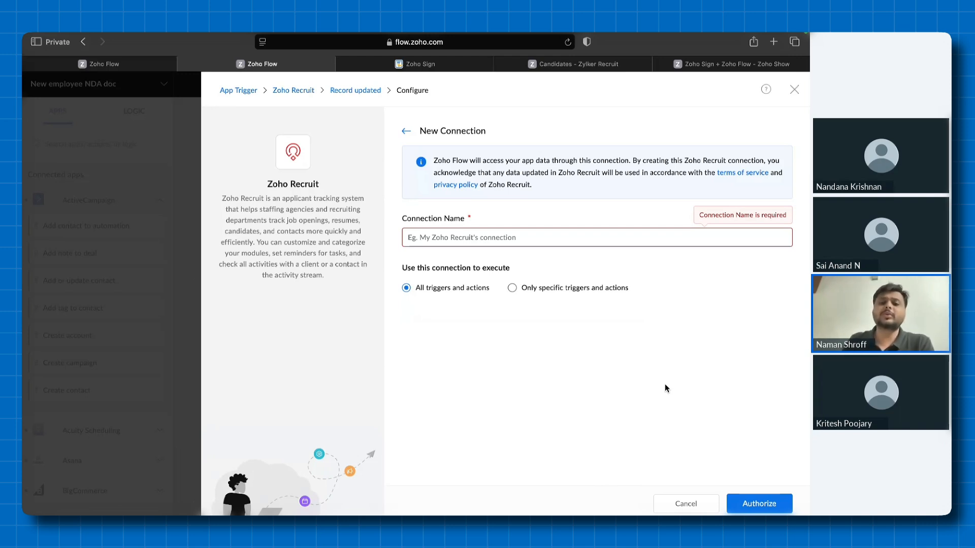
click(406, 132)
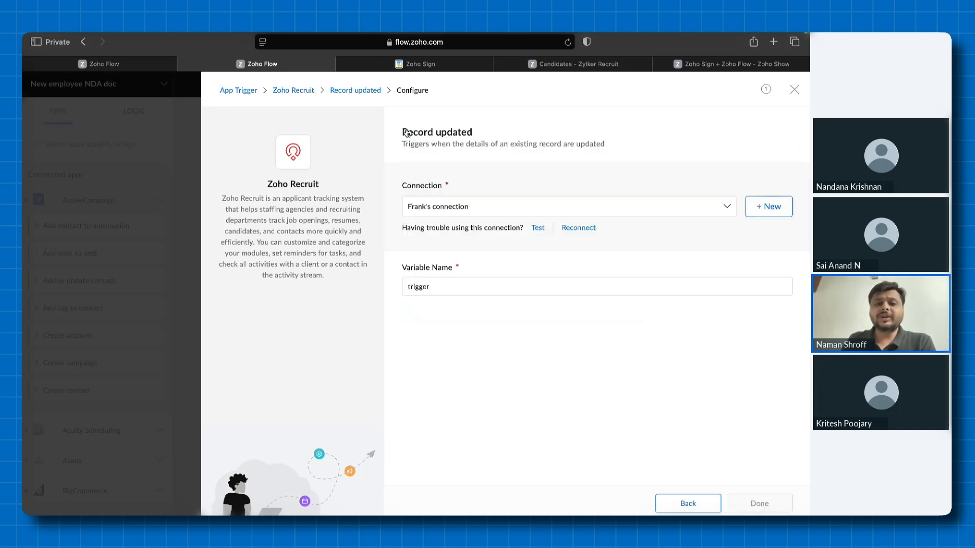
Keep the existing Zoho Recruit connection and set the trigger's module to Candidates
click(510, 215)
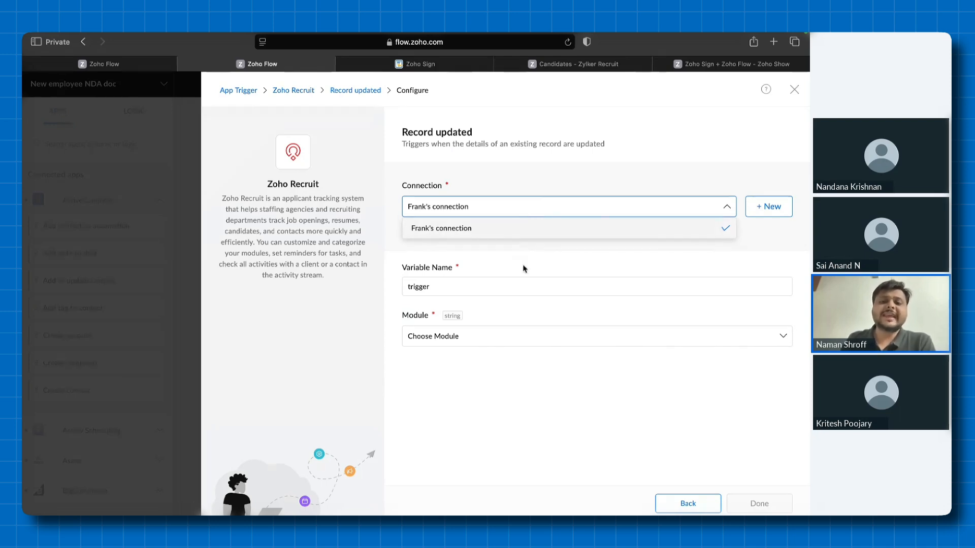
click(538, 233)
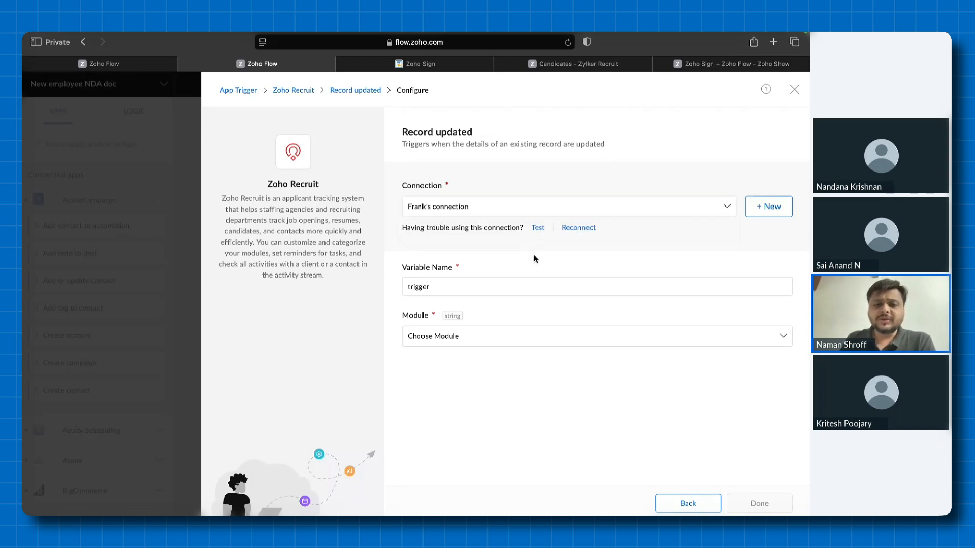
click(482, 284)
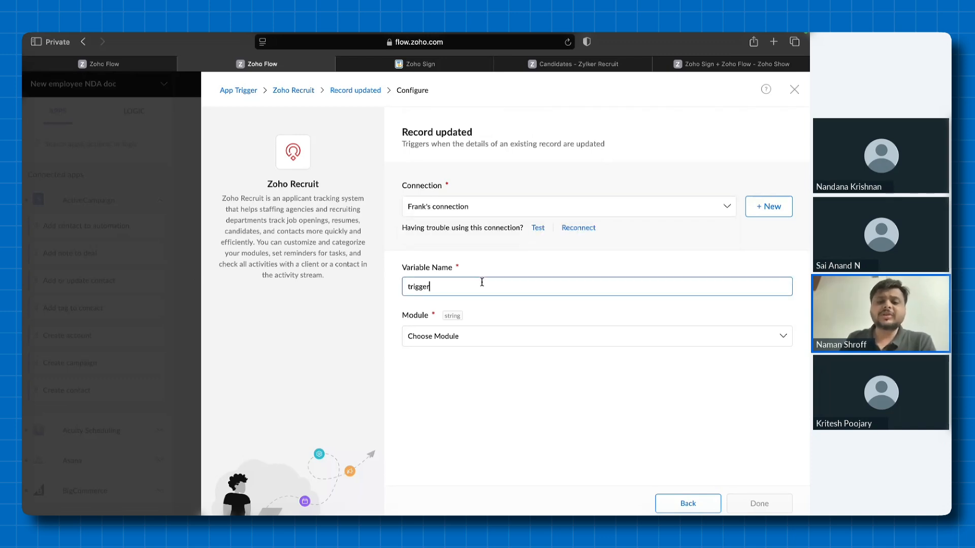
click(486, 335)
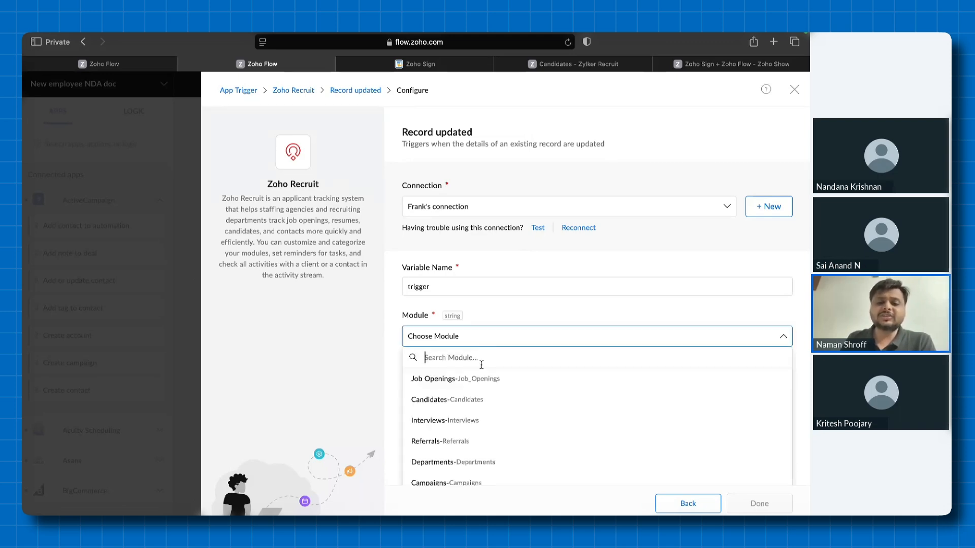
click(482, 400)
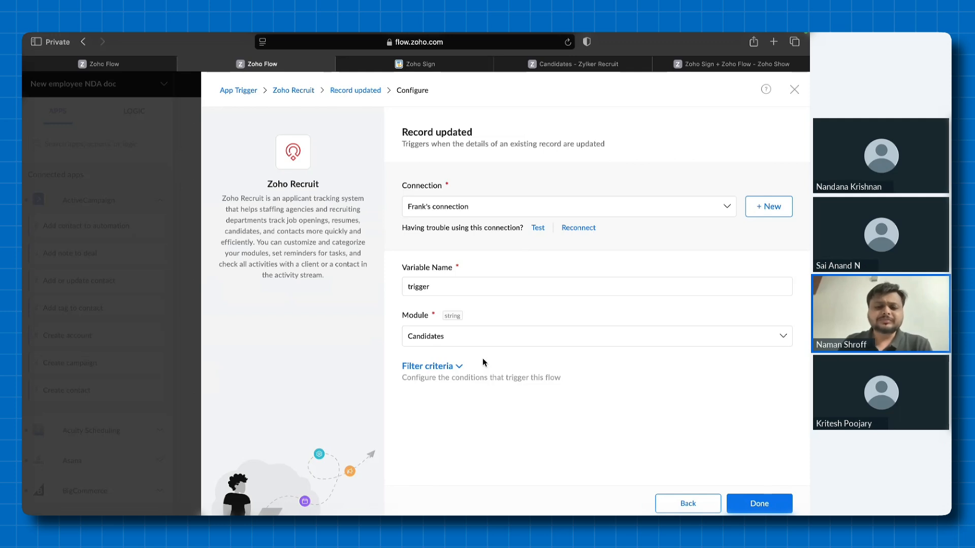
Add the filter criterion Candidate Status equals(case-insensitive) "hired" and finish the trigger configuration
click(459, 368)
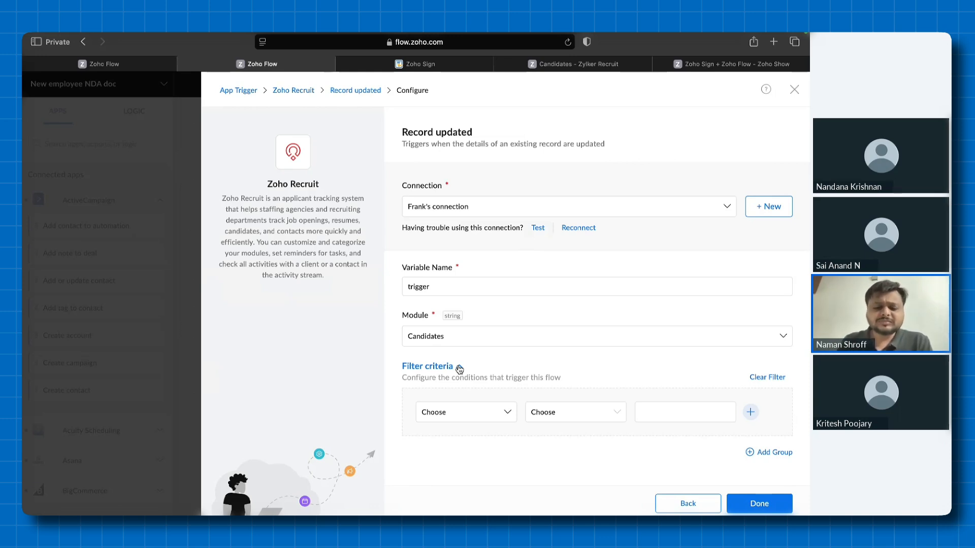
click(456, 414)
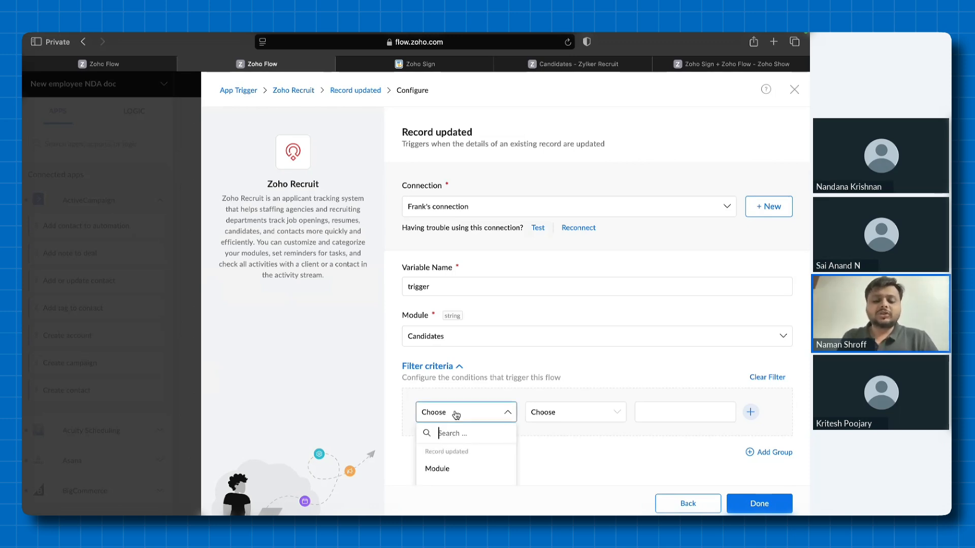
text(st)
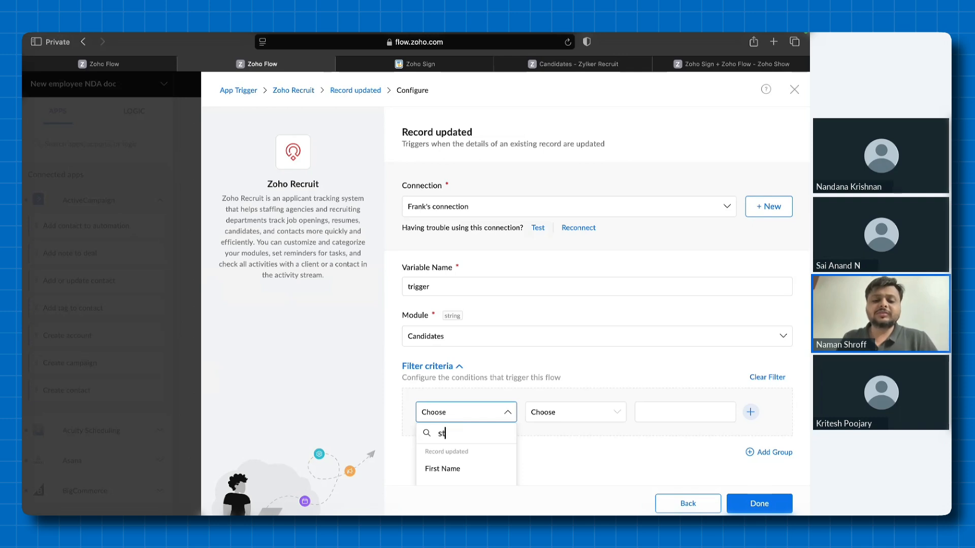
text(a)
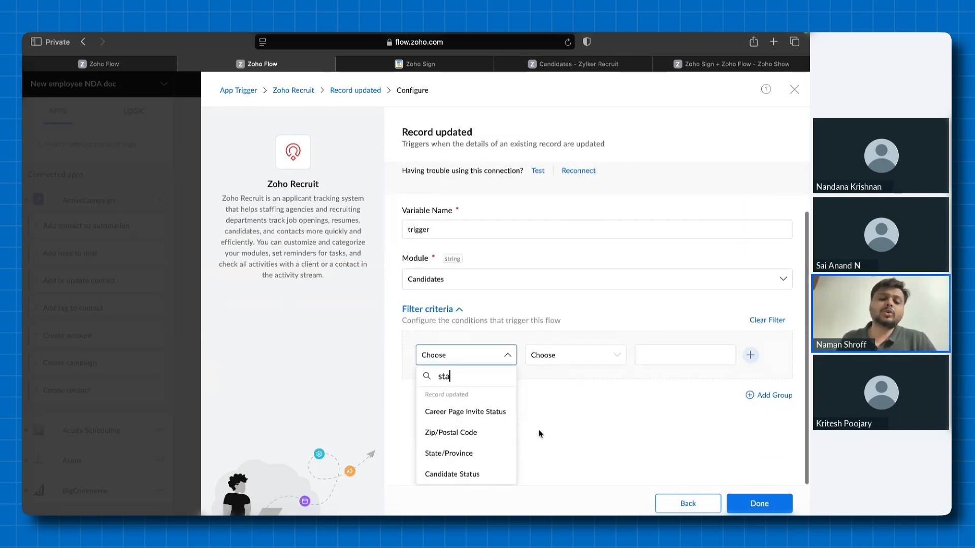
click(451, 474)
click(570, 410)
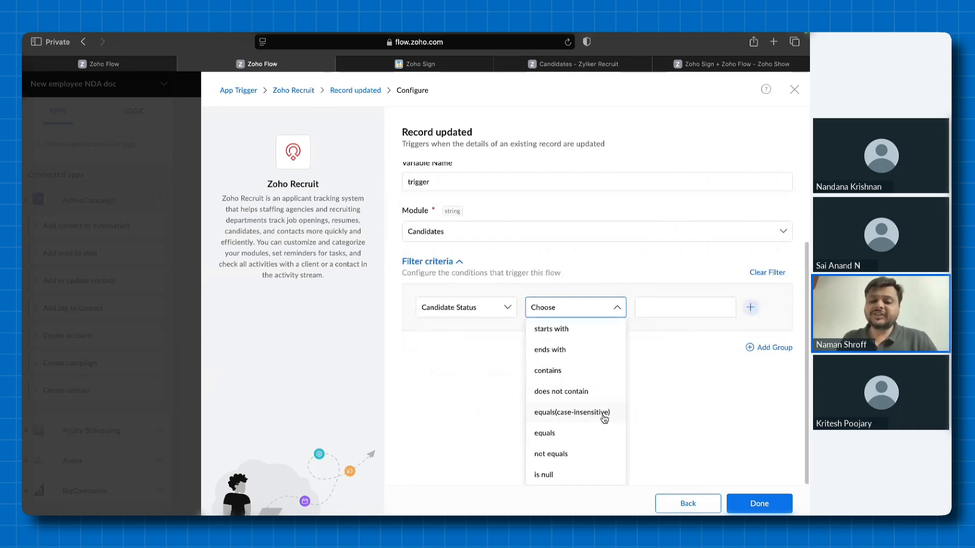
click(570, 413)
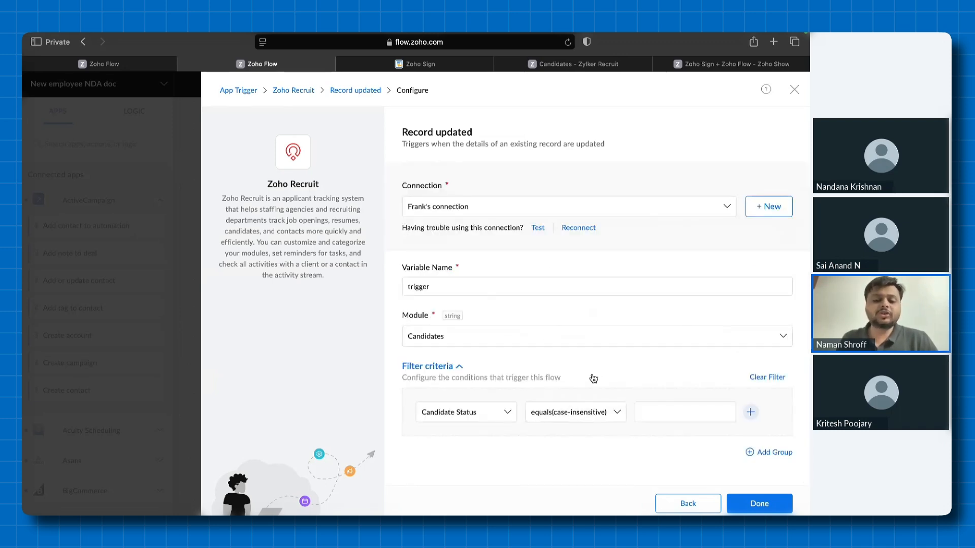
click(674, 412)
text(hired)
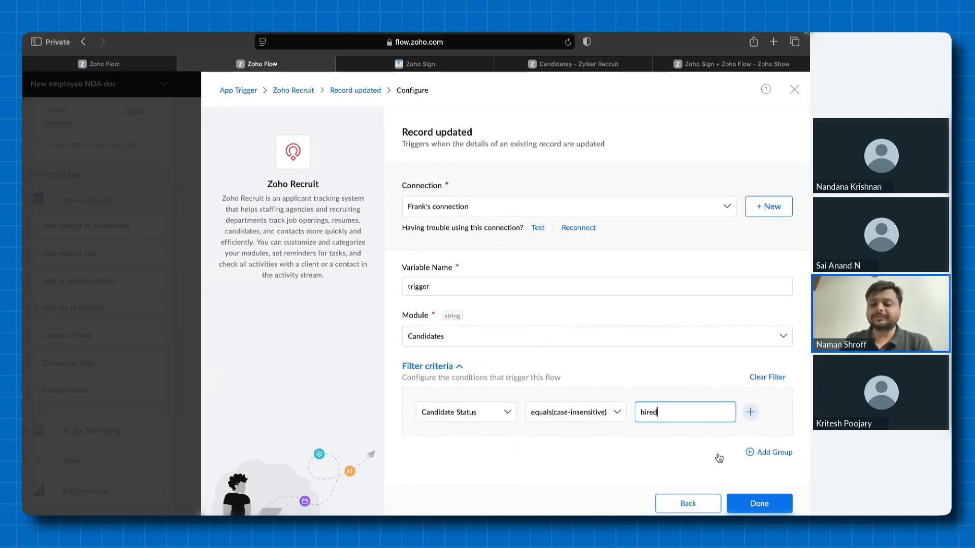
click(766, 505)
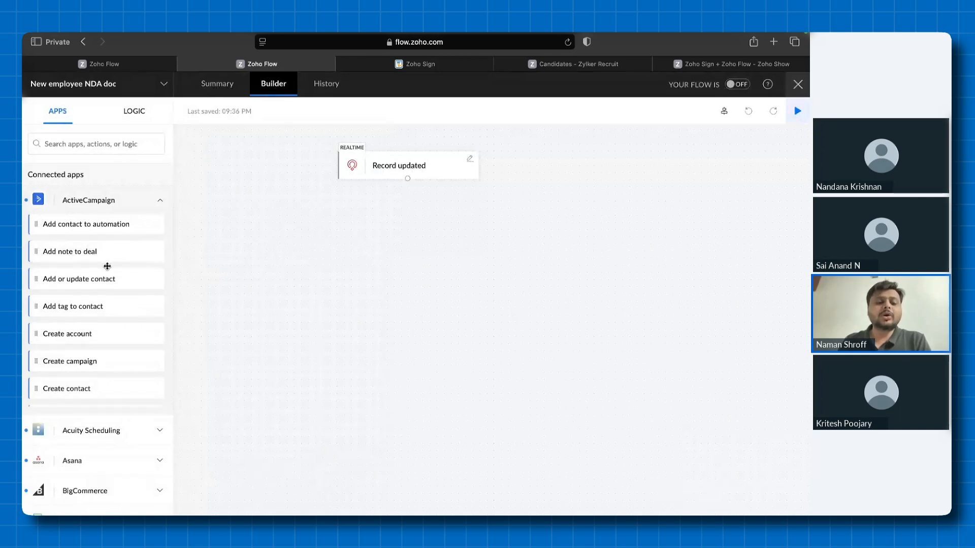
Find Zoho Sign among the apps and add its Send document action below the Record updated trigger
scroll(104, 265, down, 3)
scroll(110, 422, down, 15)
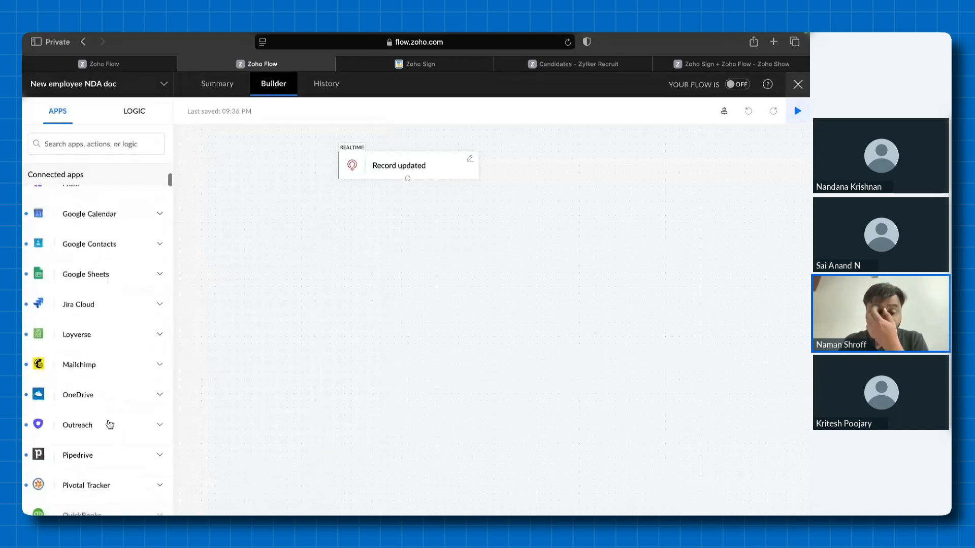
click(118, 142)
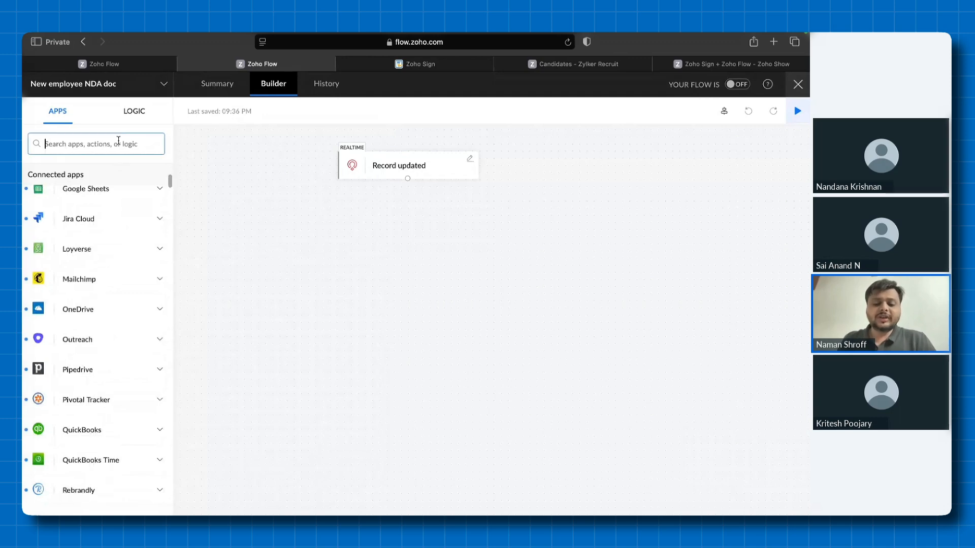
text(oho sign)
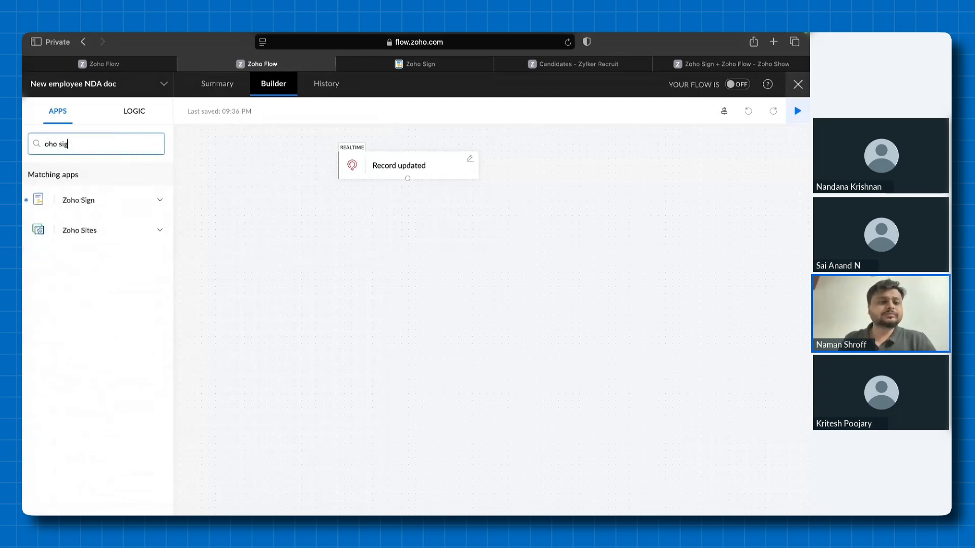
click(109, 200)
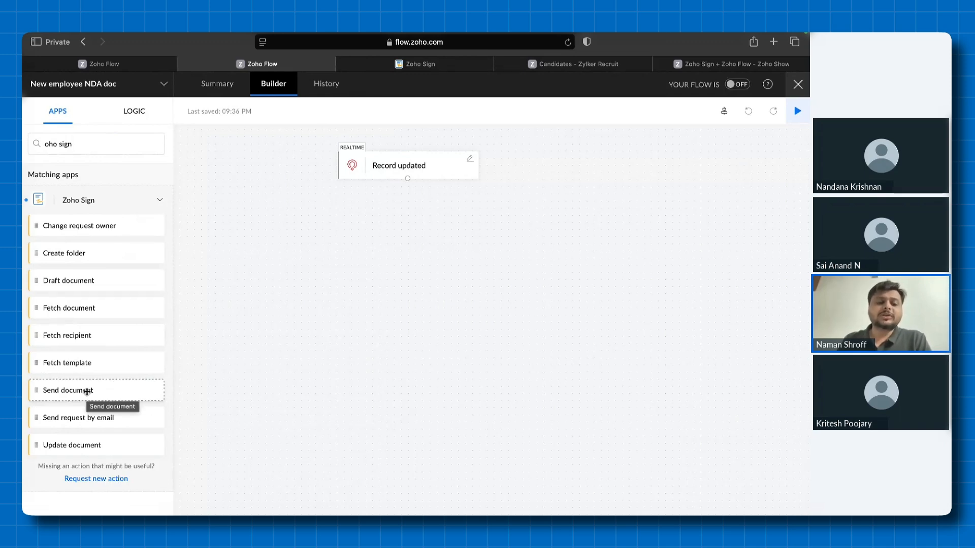
drag(109, 392, 427, 226)
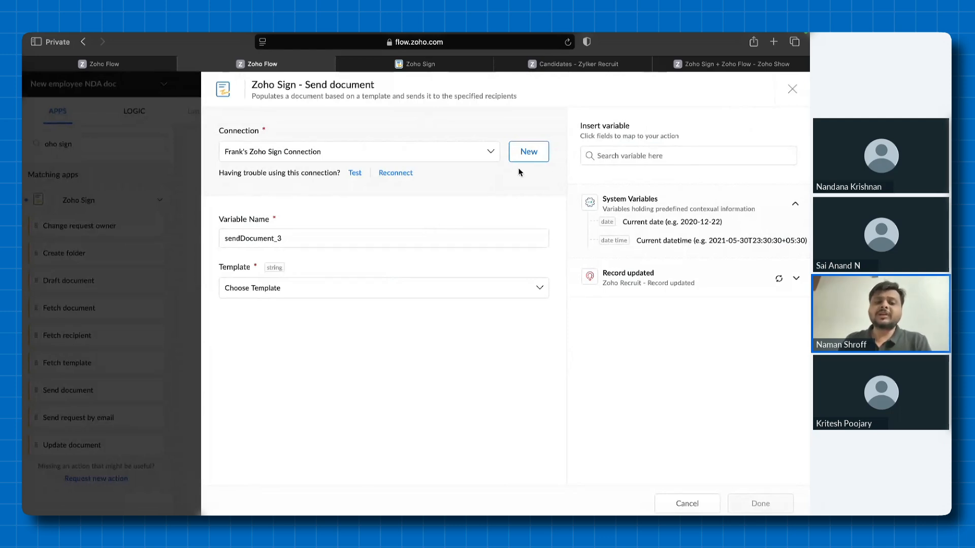
Choose the first listed NDA.png template for the Send document action and review its recipient fields
click(341, 237)
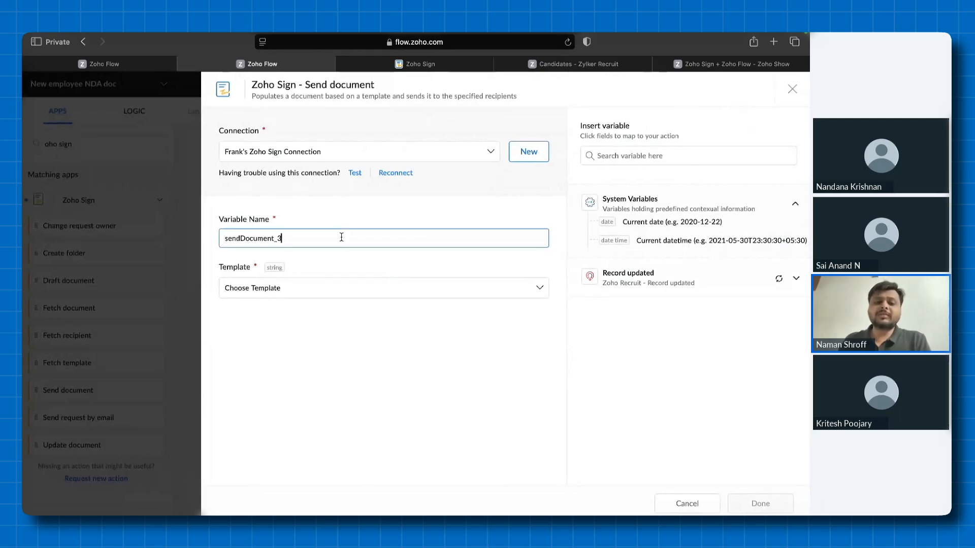
click(339, 290)
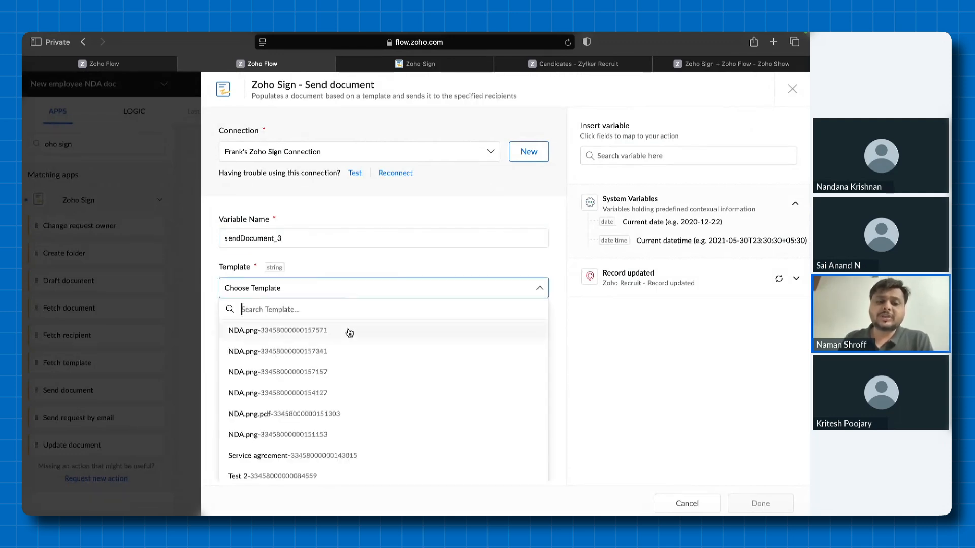
click(350, 332)
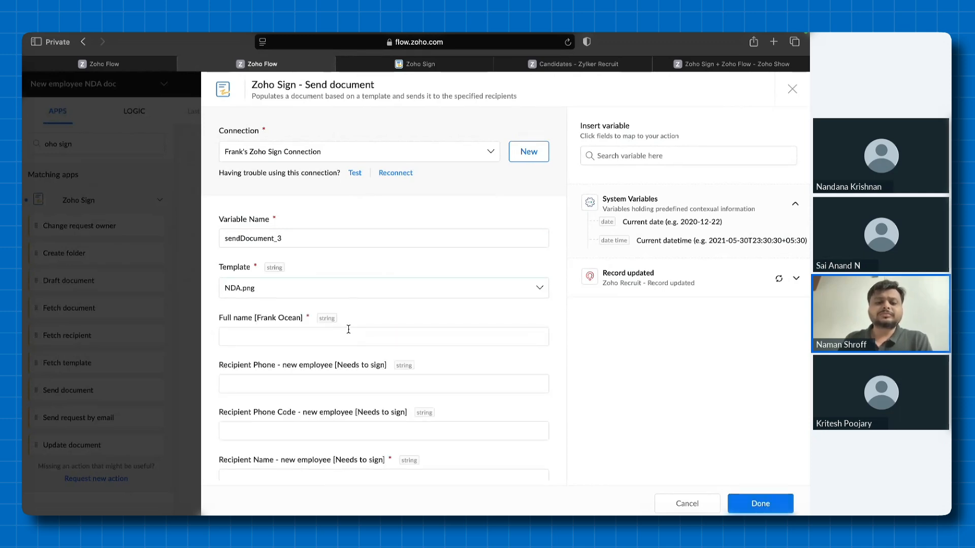
scroll(348, 329, down, 3)
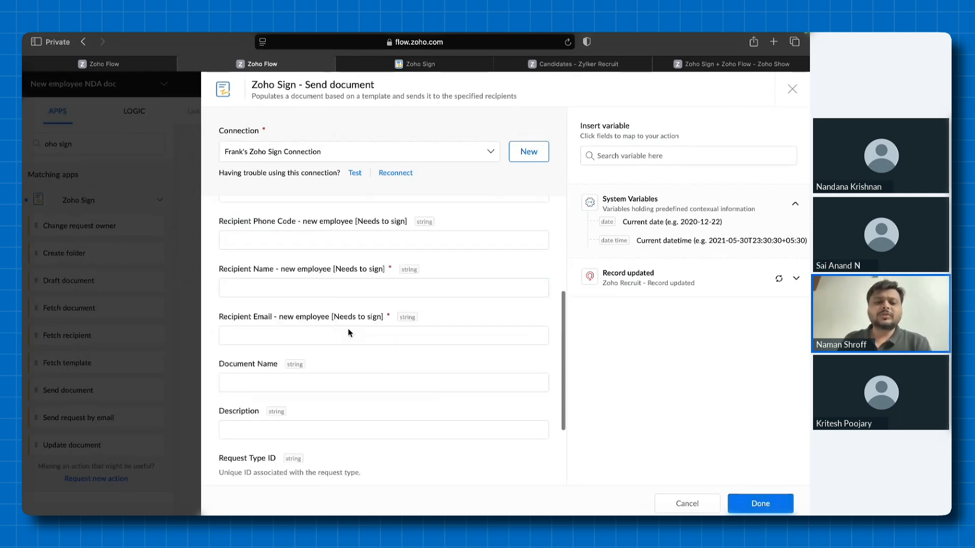
scroll(348, 329, up, 3)
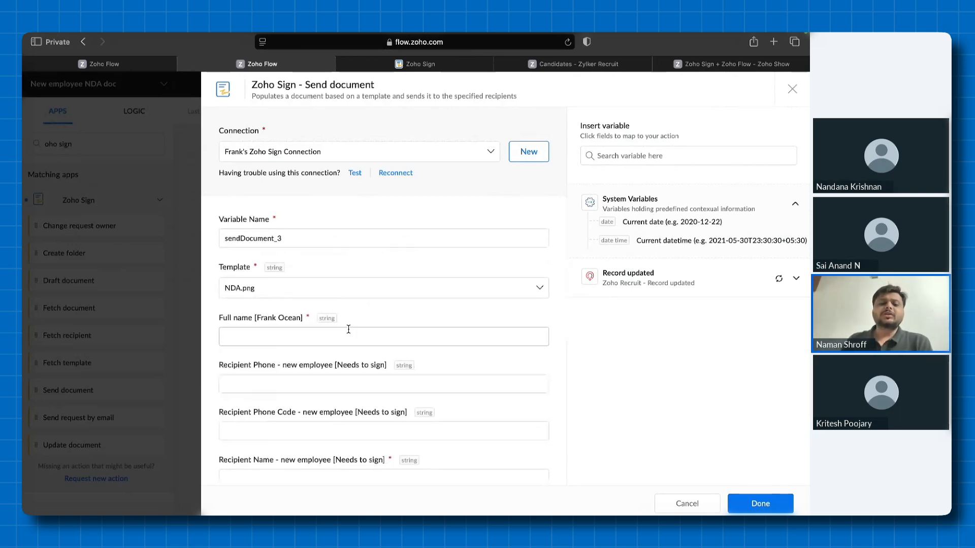
scroll(348, 329, down, 2)
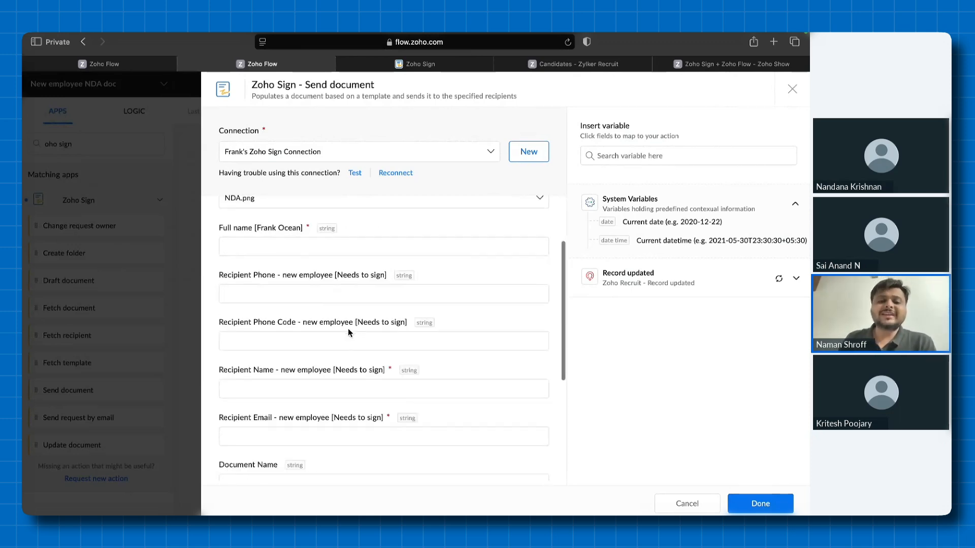
scroll(349, 329, up, 2)
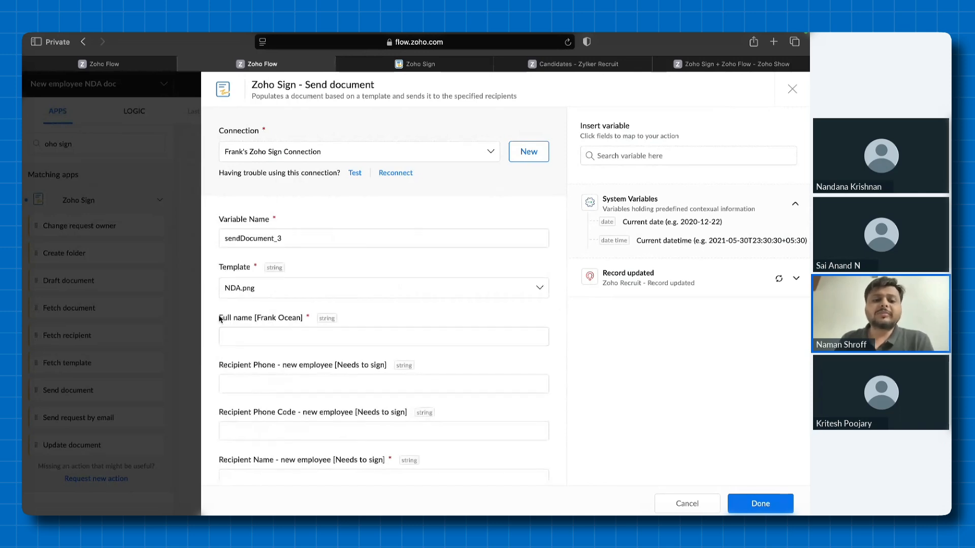
Fill in the required Full name field with the sender's first name and go to the new employee's Recipient Name field
click(300, 336)
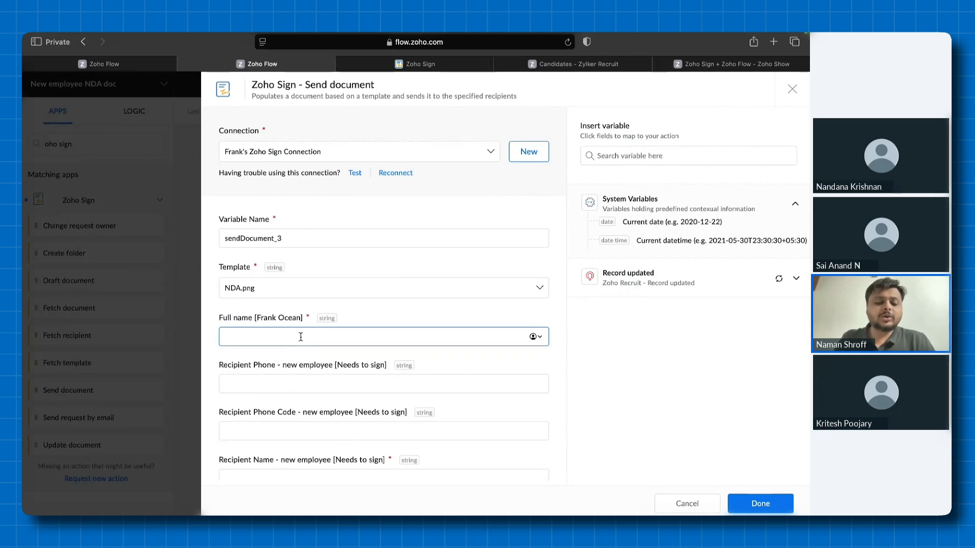
text(Frank)
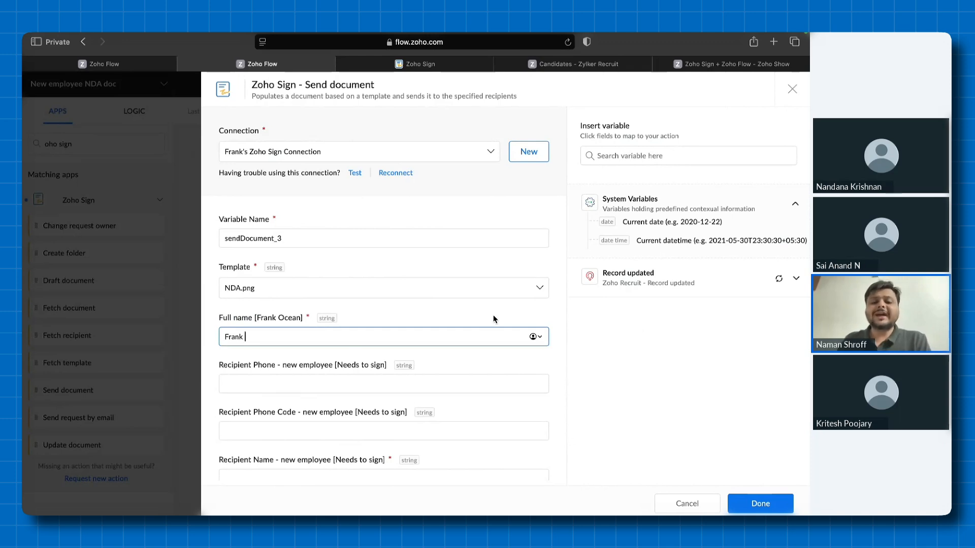
scroll(494, 319, down, 1)
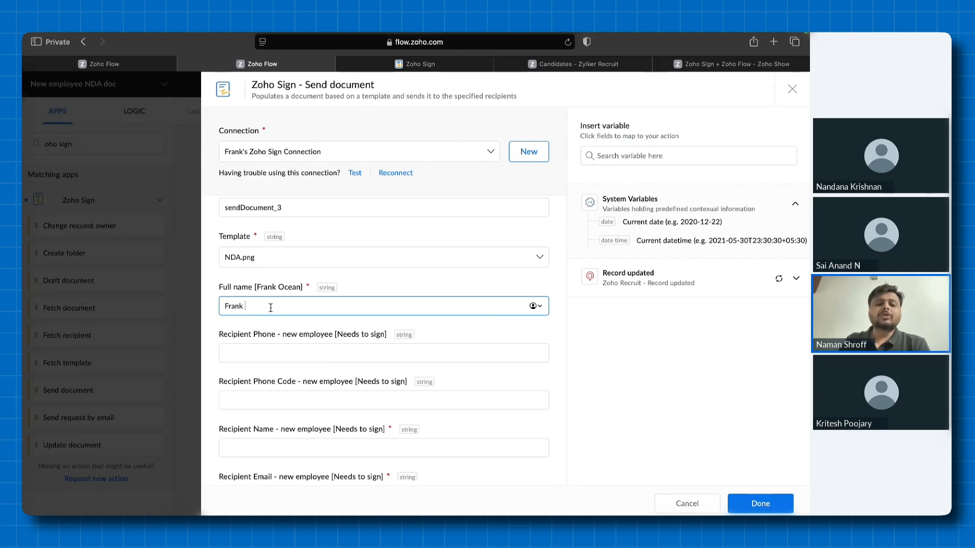
scroll(271, 308, down, 2)
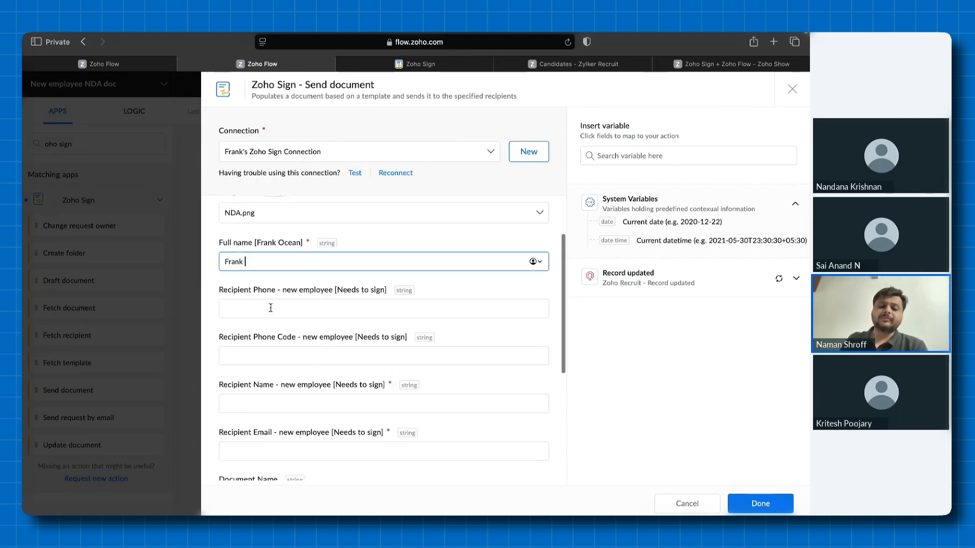
click(278, 406)
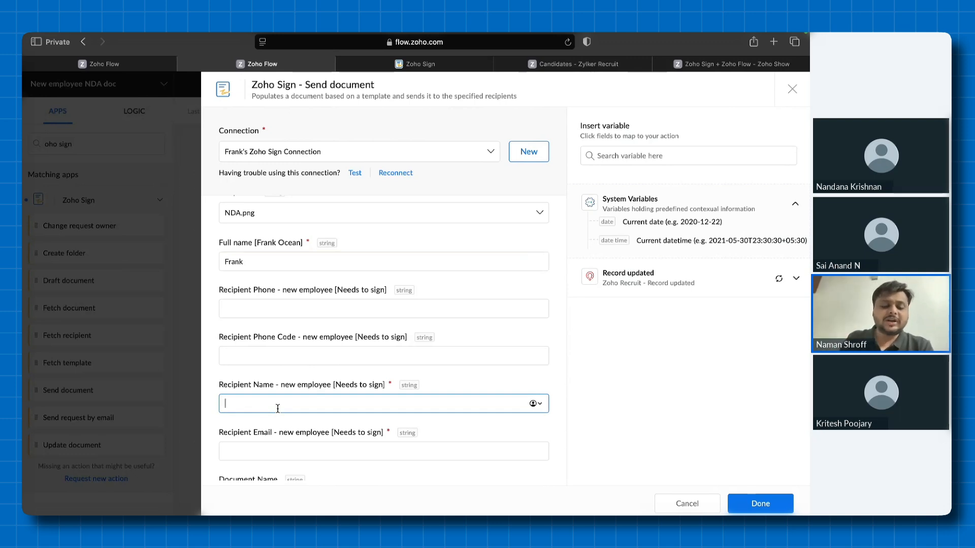
text(bruce)
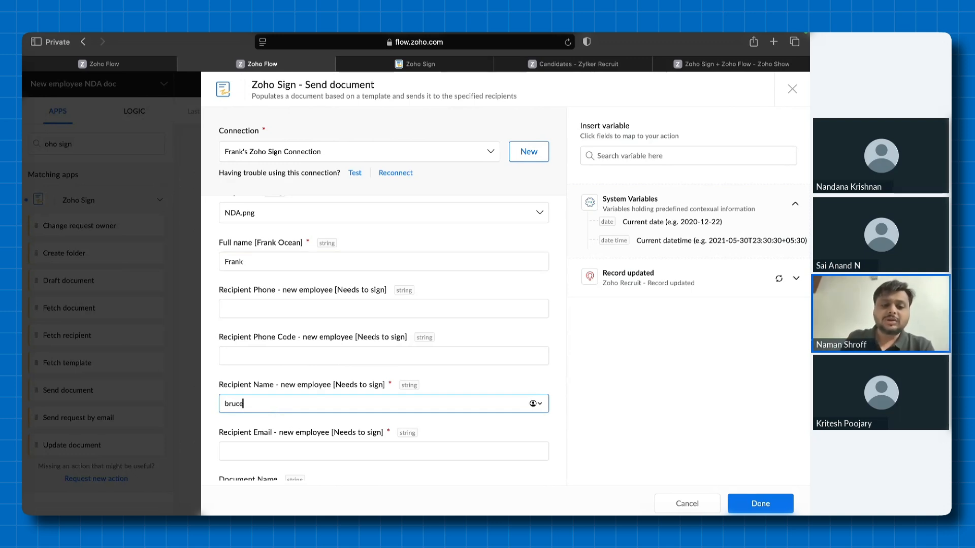
key(BackSpace)
key(BackSpace)
key(BackSpace)
key(BackSpace)
key(BackSpace)
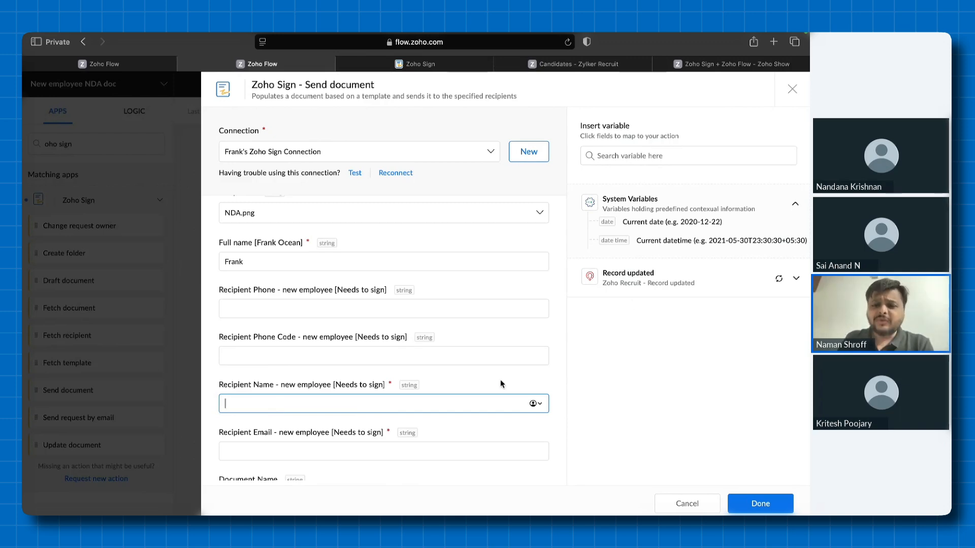
Find the Record updated trigger's Full Name variable and map it to the new employee's Recipient Name
click(641, 274)
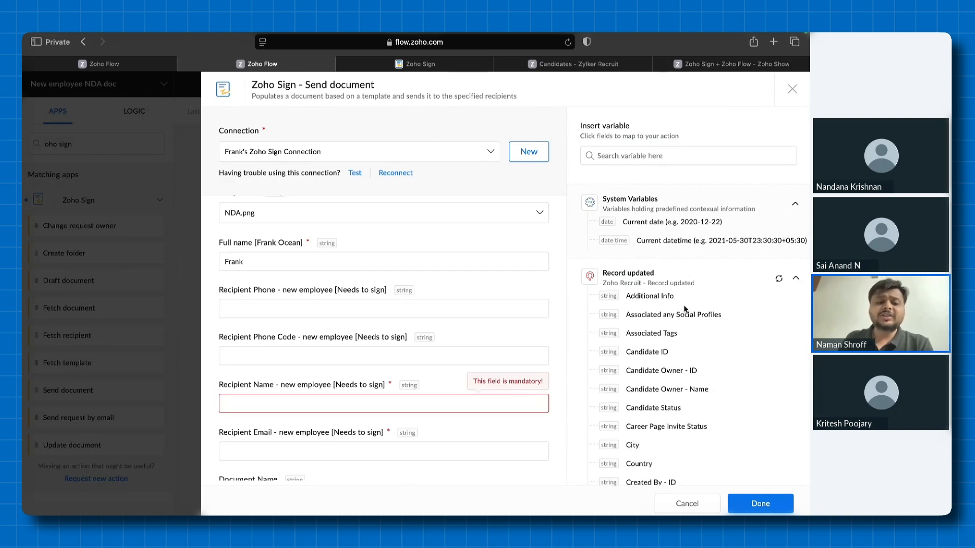
scroll(684, 357, down, 3)
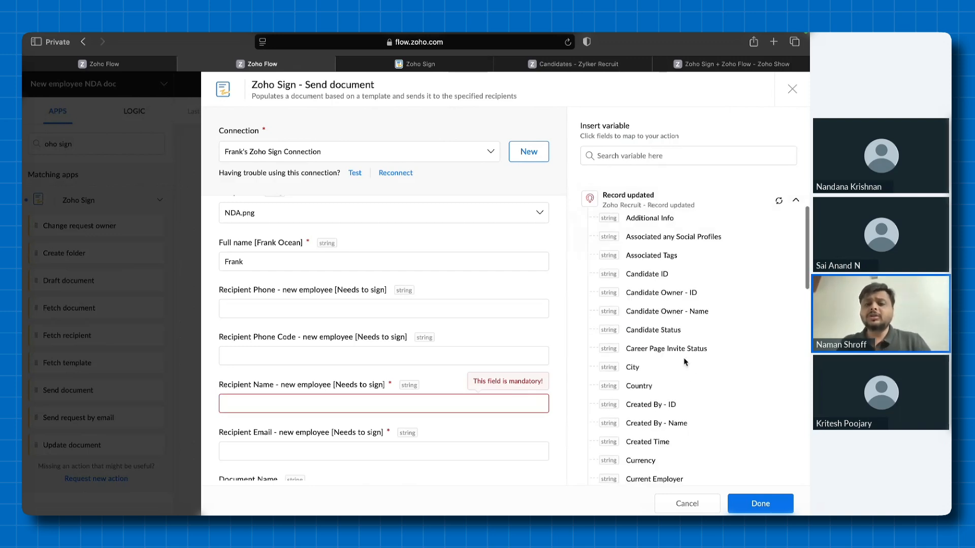
scroll(683, 357, up, 3)
click(671, 159)
text(name)
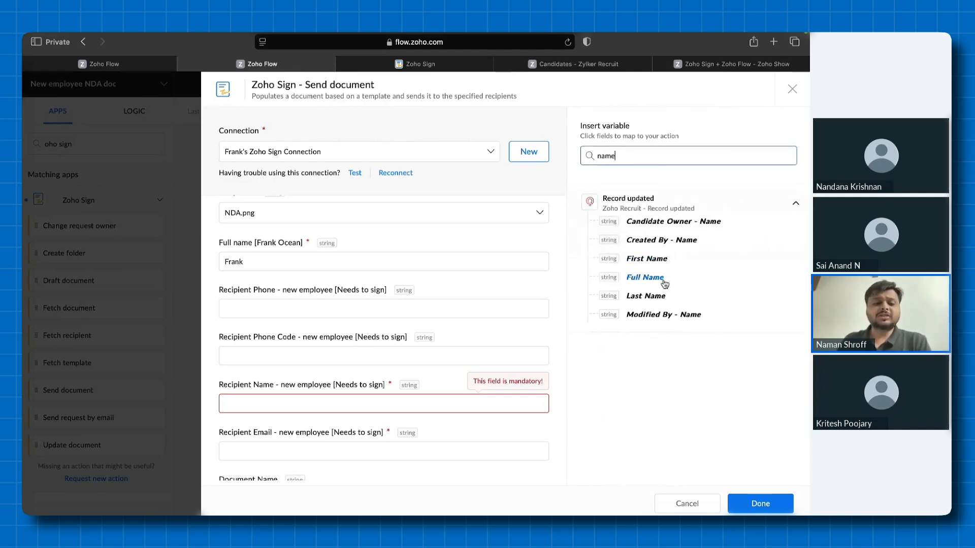
click(648, 277)
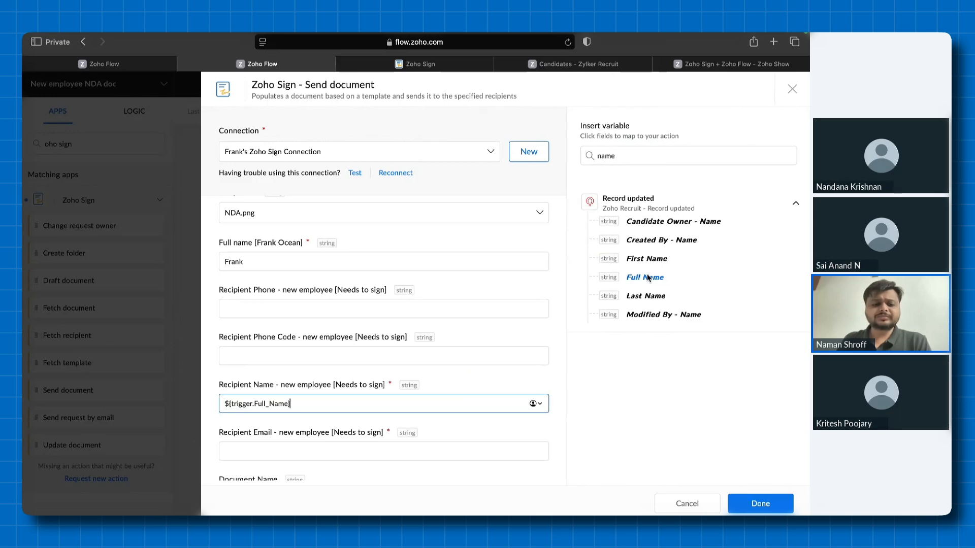
Find the Record updated trigger's Email variable and map it to the new employee's Recipient Email
scroll(419, 419, down, 1)
click(420, 401)
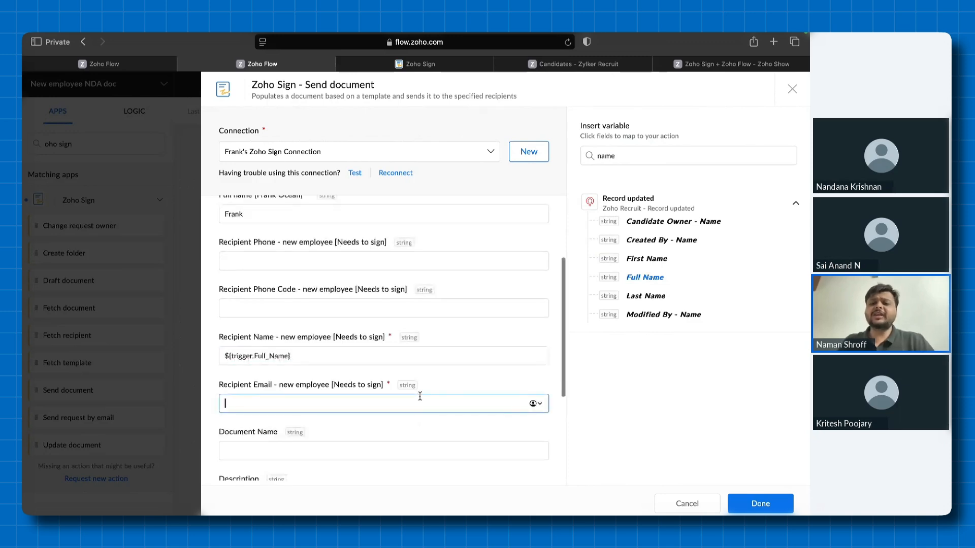
click(678, 154)
key(ctrl+a)
text(e)
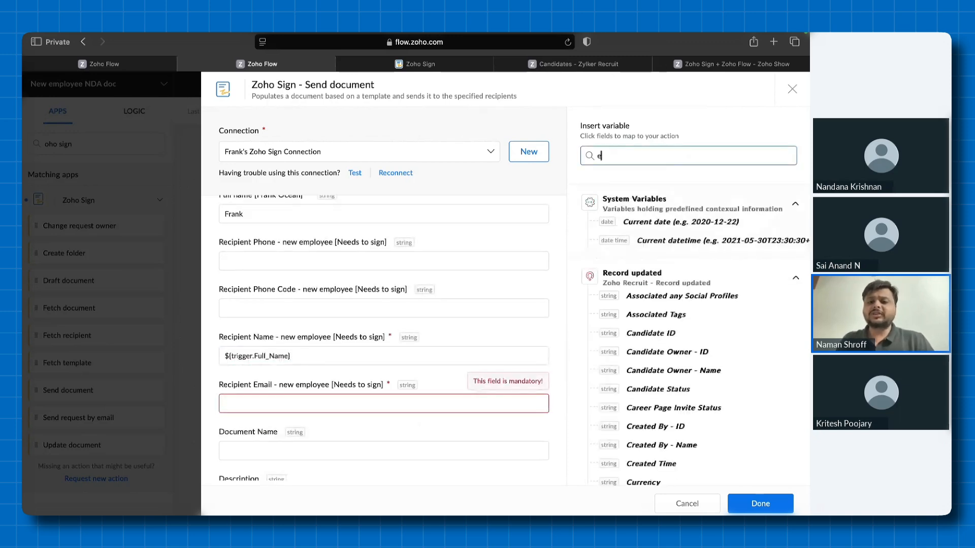
text(mail)
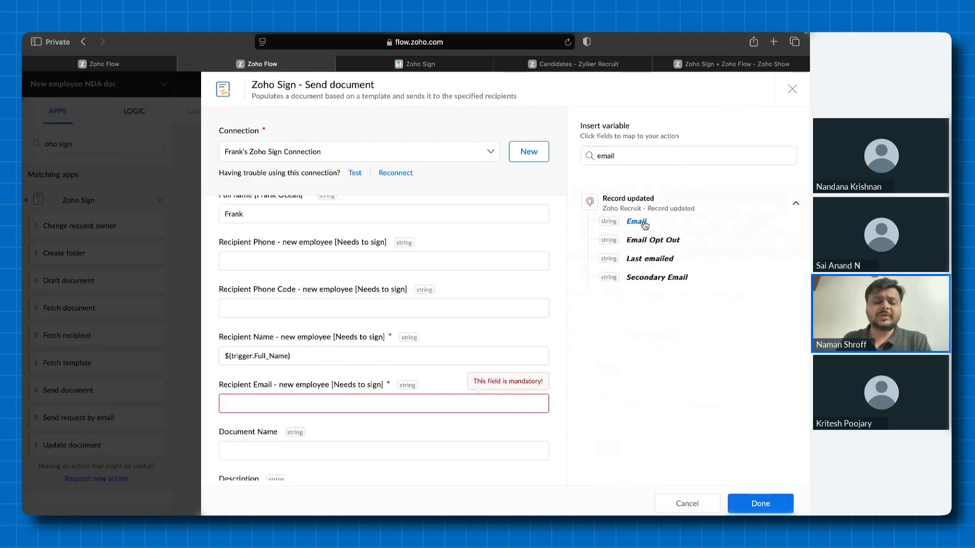
click(643, 223)
click(454, 355)
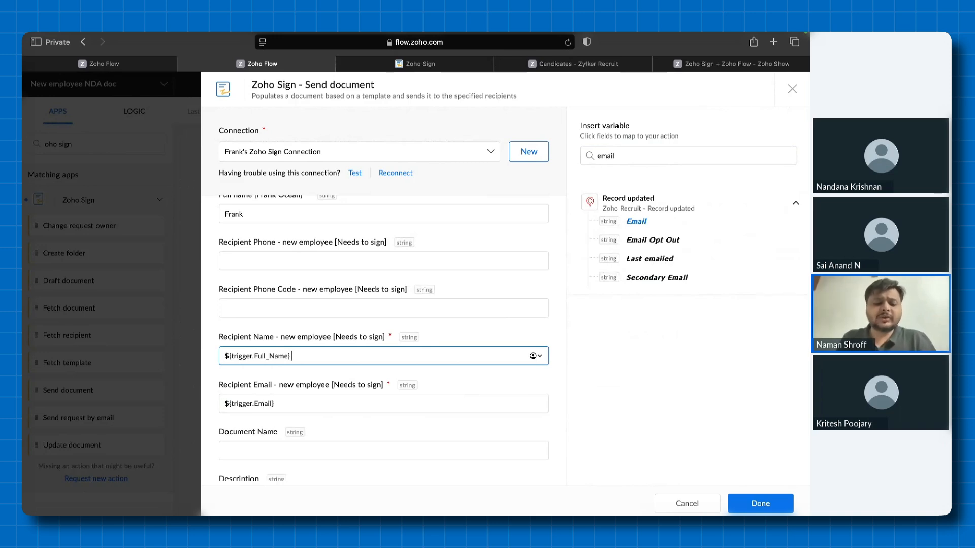
text(Tom)
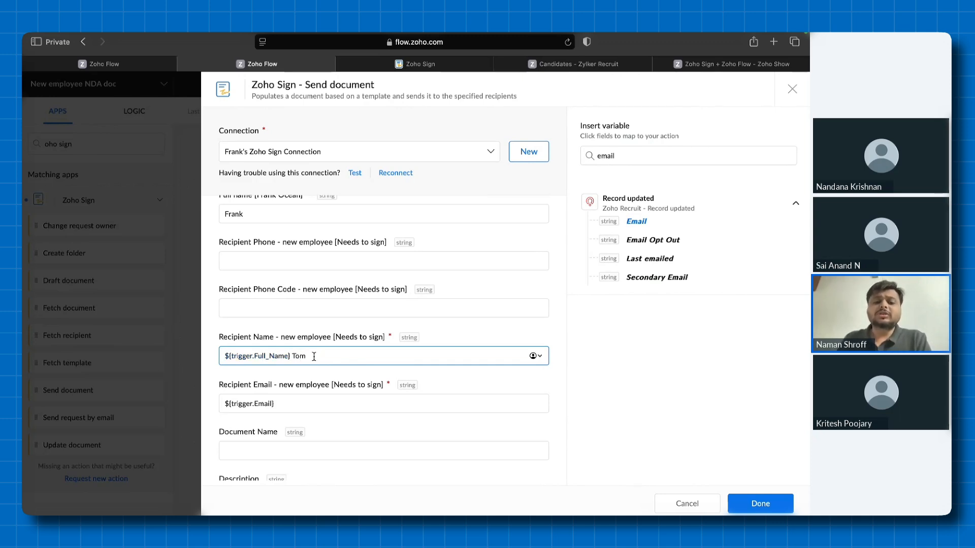
drag(313, 357, 246, 357)
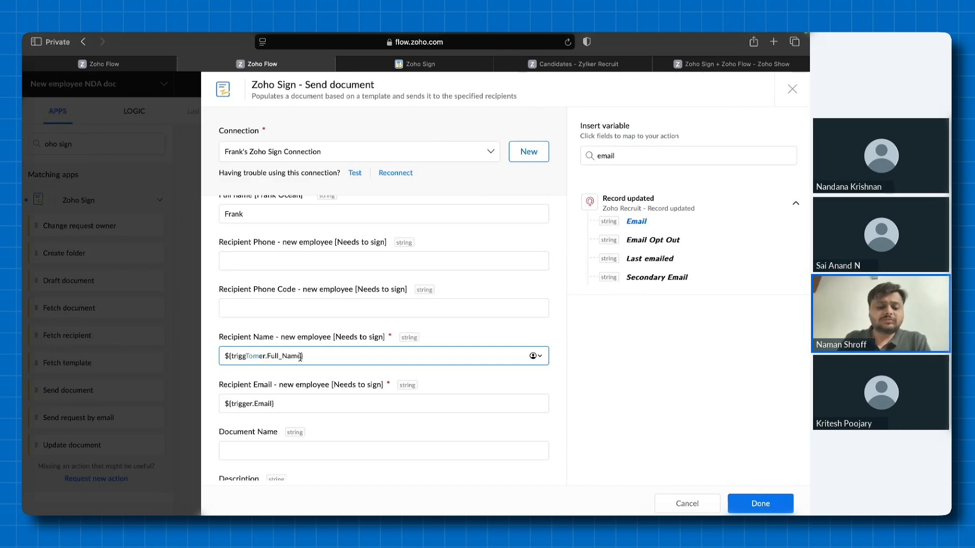
key(super+z)
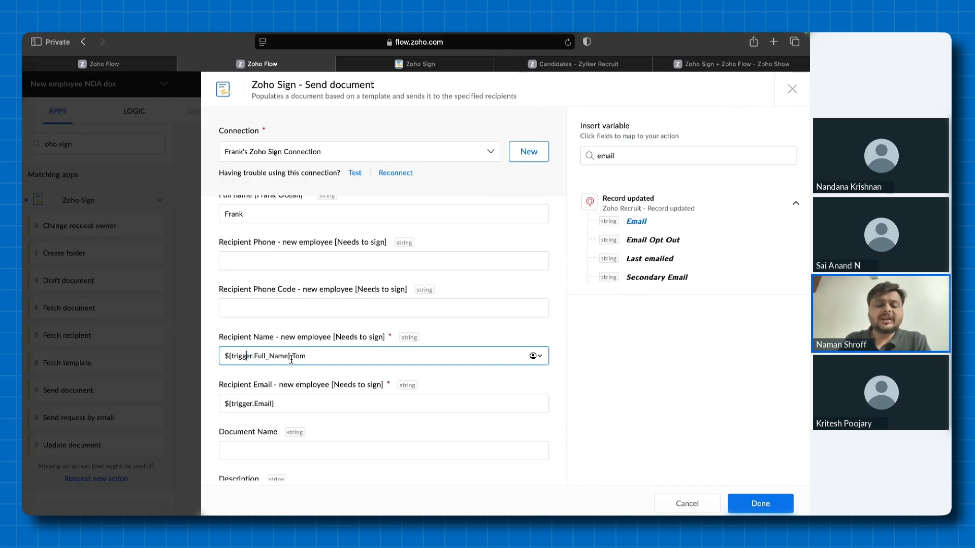
drag(291, 361, 221, 357)
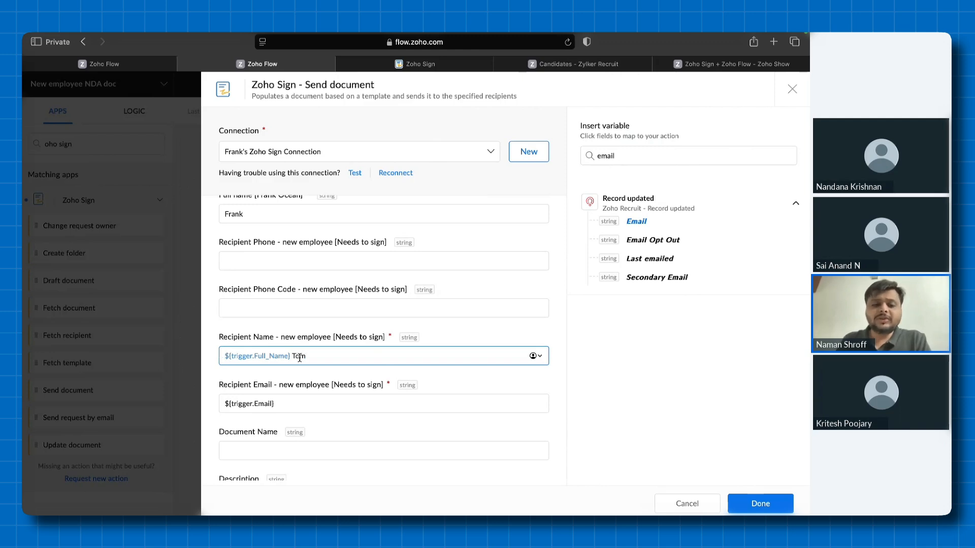
key(super+z)
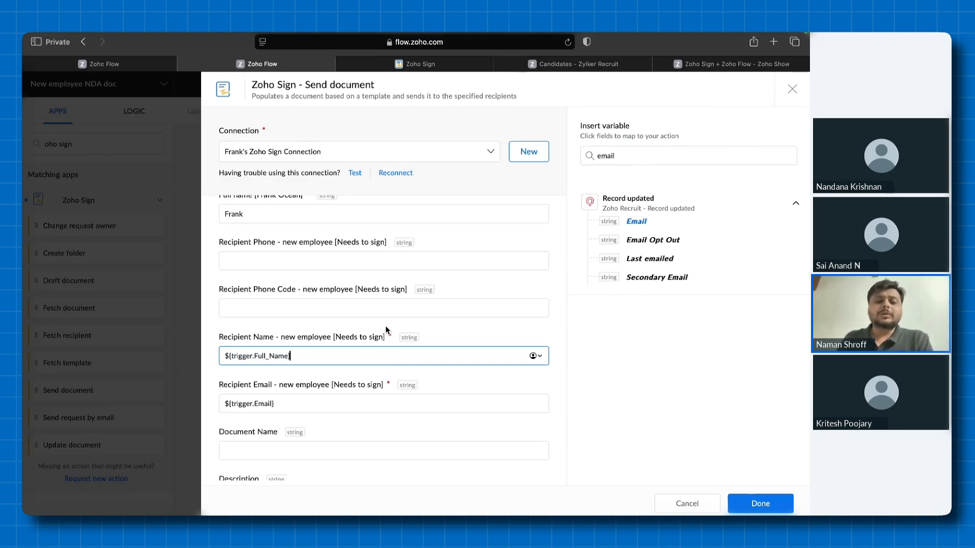
Finish the Send document action with its optional fields left blank and turn the flow on
scroll(385, 327, down, 3)
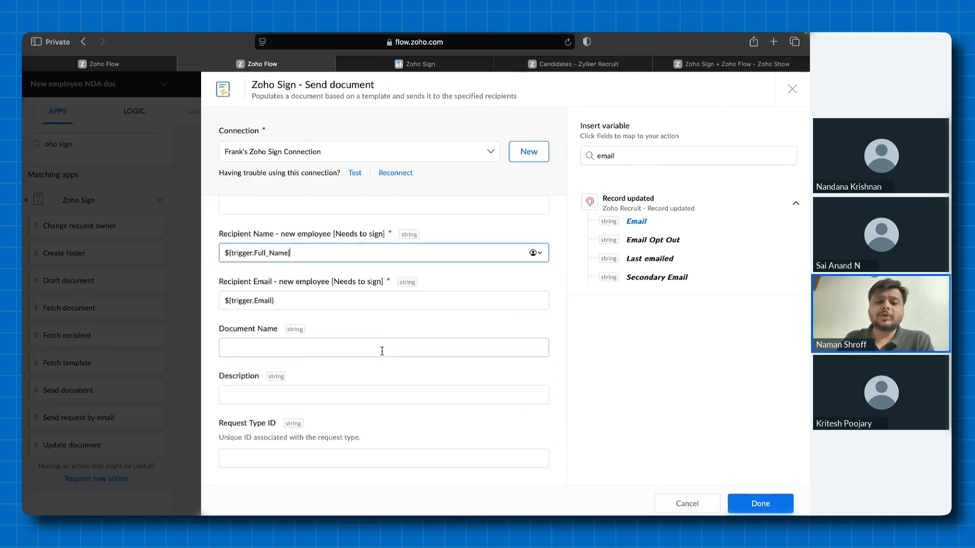
scroll(382, 351, down, 2)
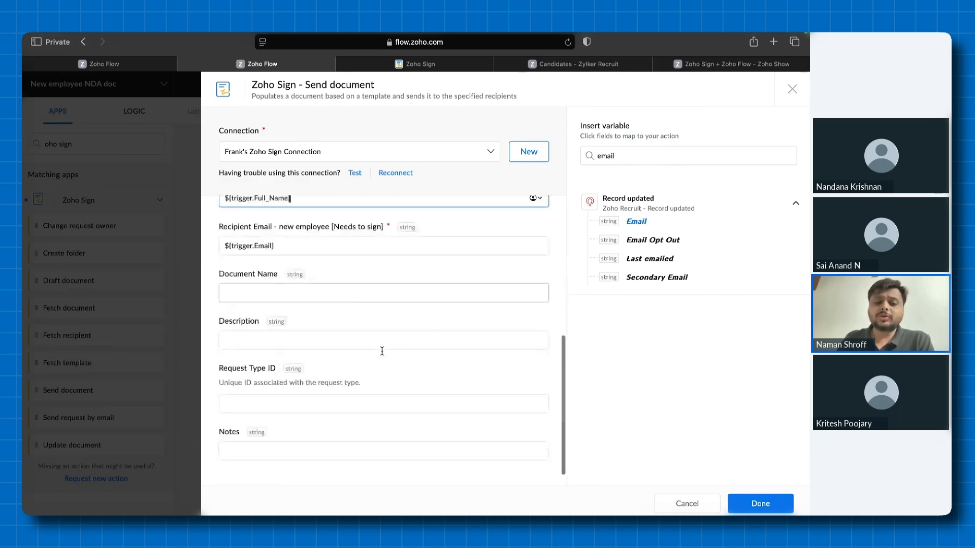
click(752, 504)
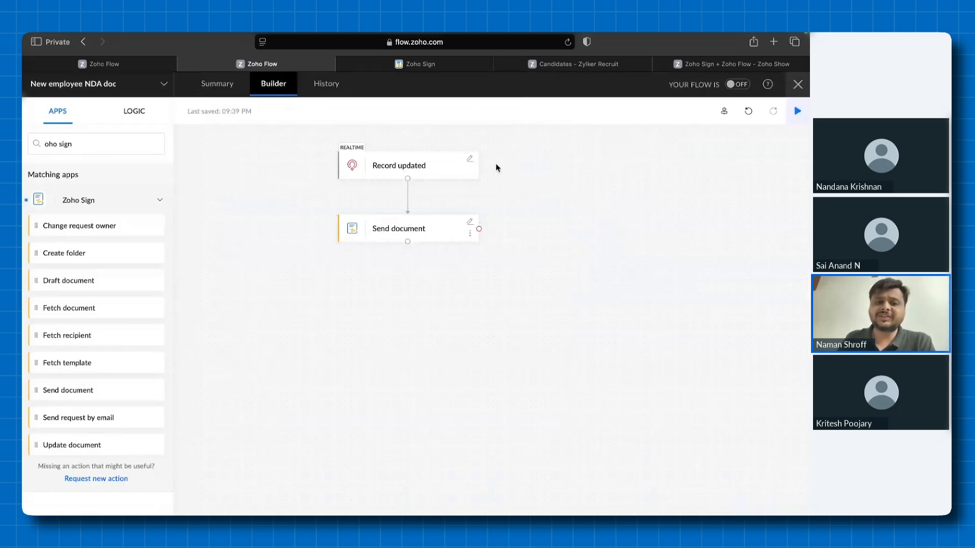
click(741, 86)
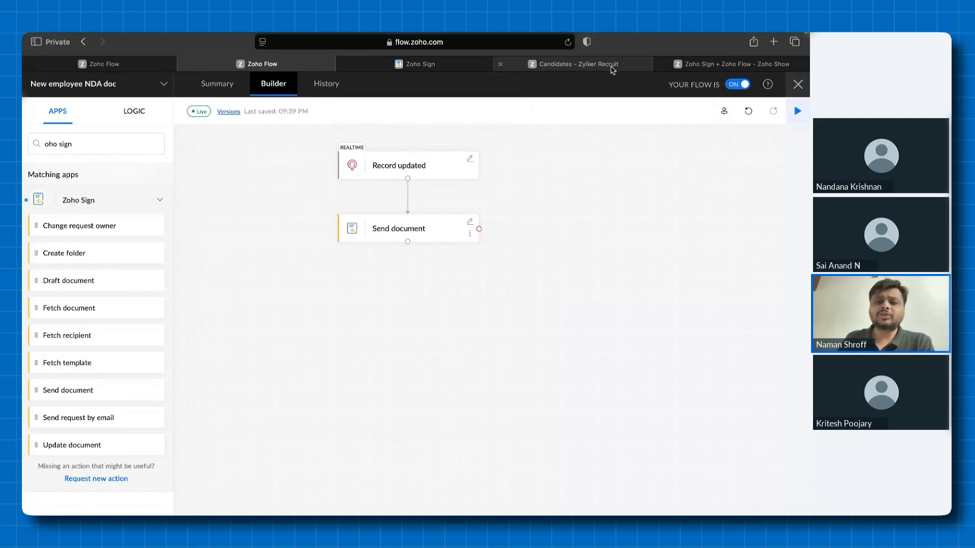
Switch to Zoho Recruit's list of candidates associated with the Marketing analyst job opening
click(612, 66)
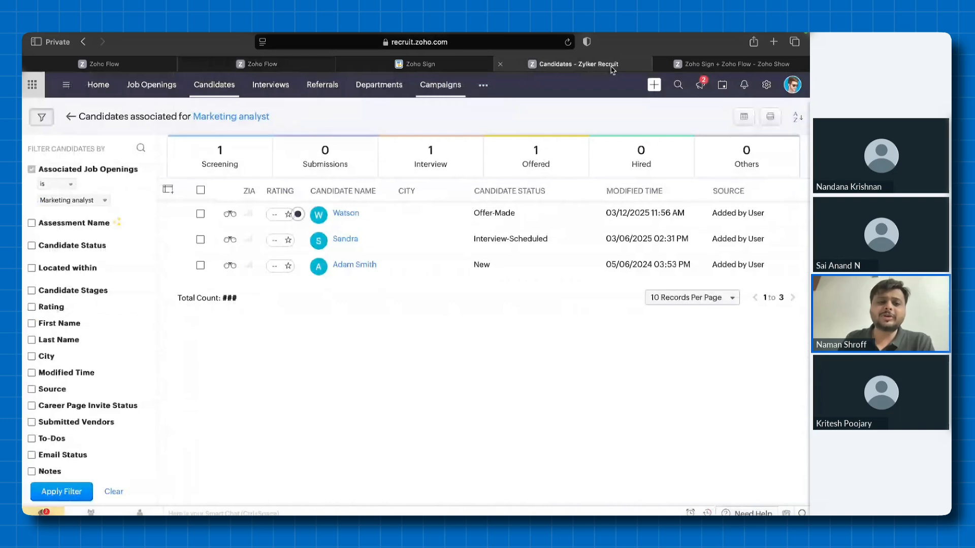
mouse_move(169, 219)
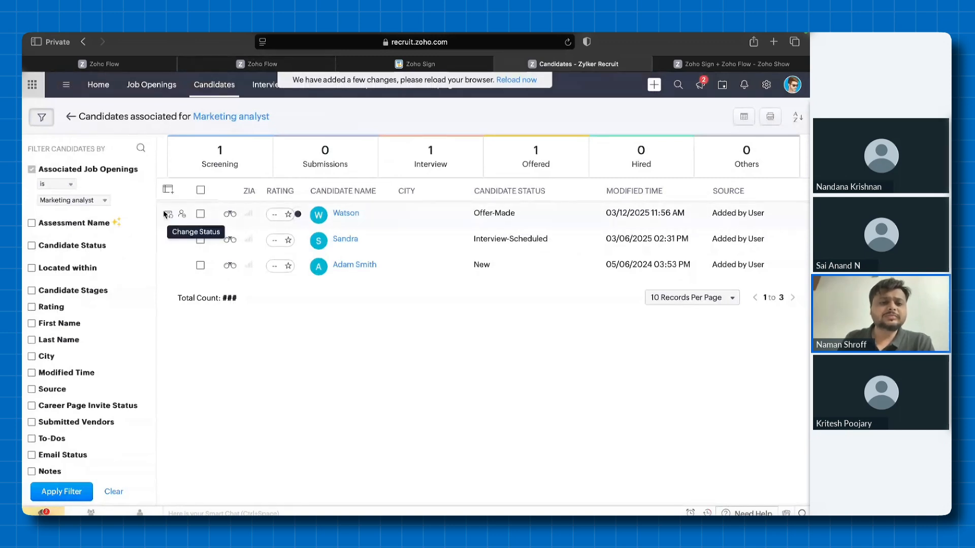
click(201, 215)
click(201, 215)
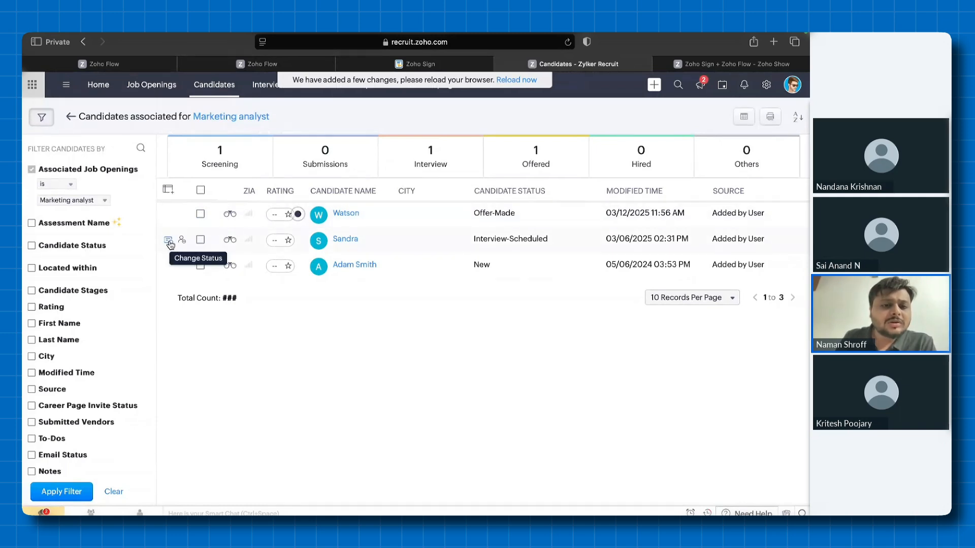
click(169, 243)
click(486, 253)
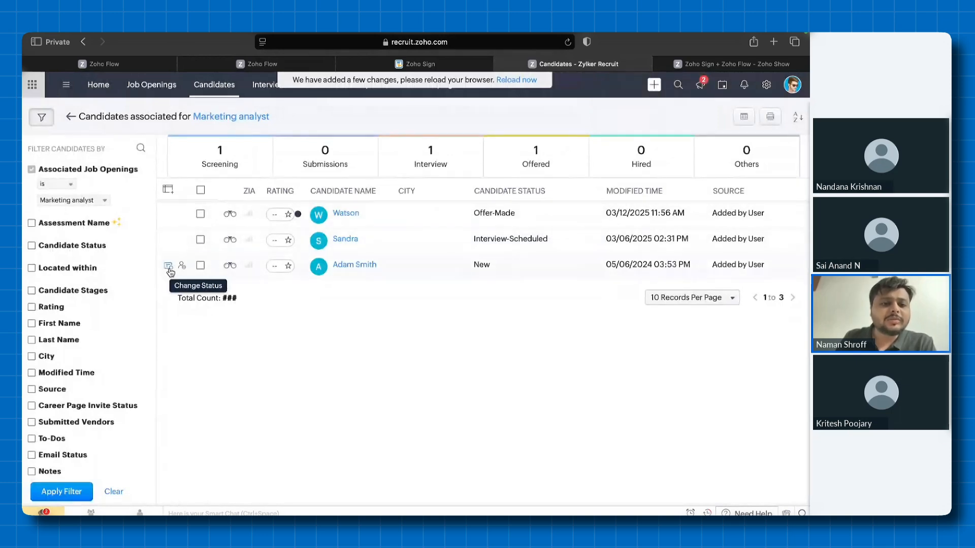
Change the status of the Marketing analyst candidate marked New to Hired, with Hire and Lock turned off
click(169, 267)
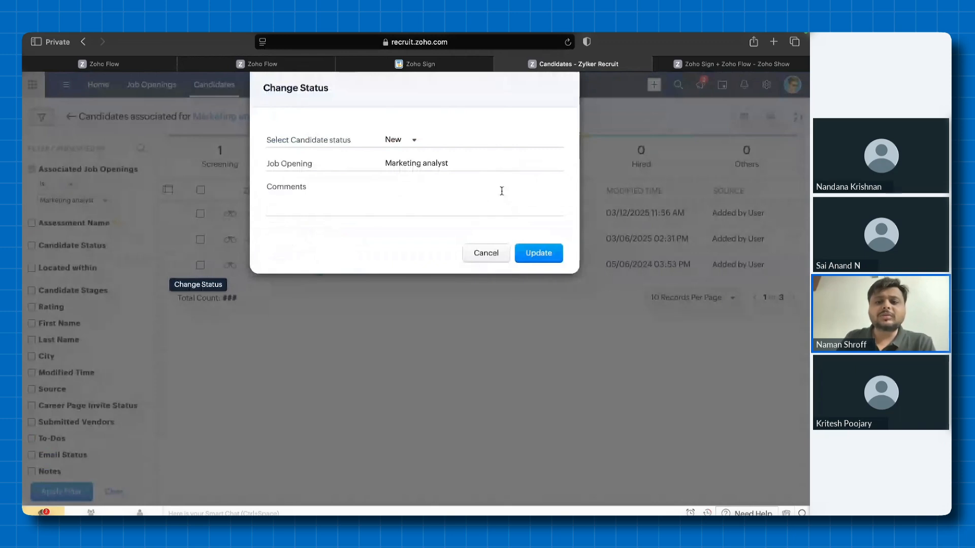
click(414, 140)
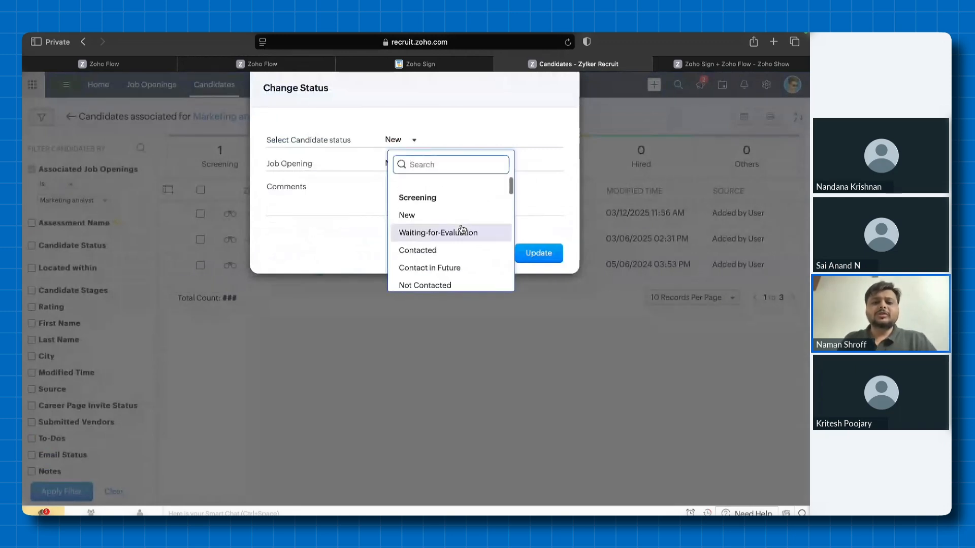
text(hire)
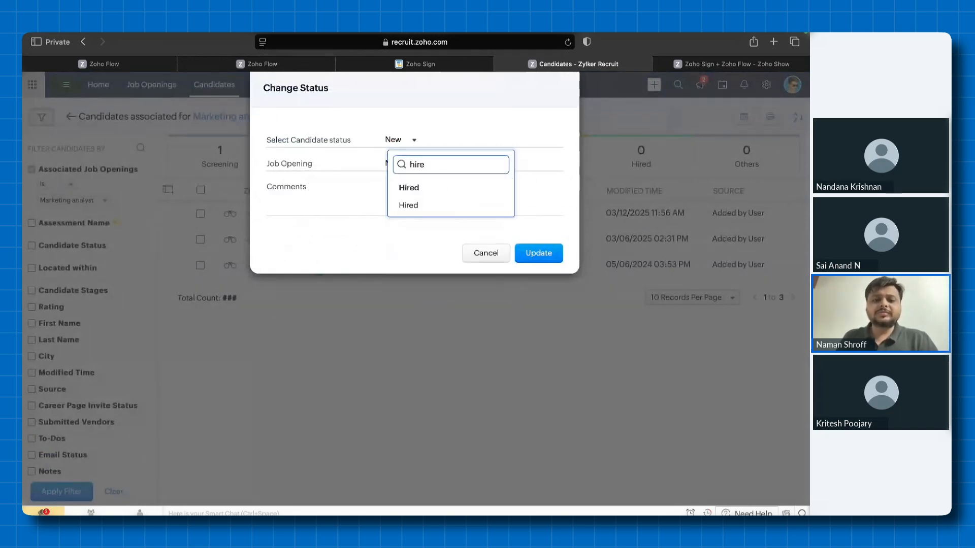
click(433, 206)
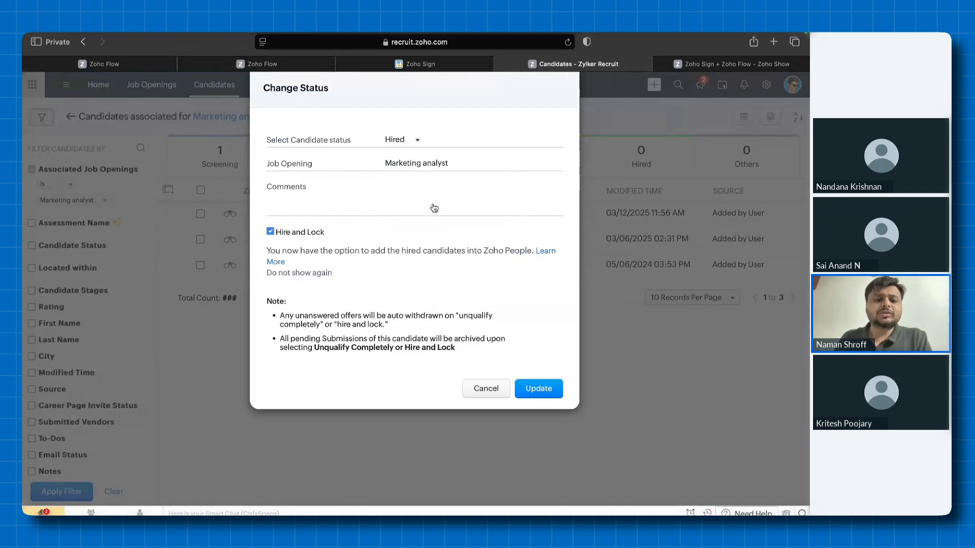
click(270, 231)
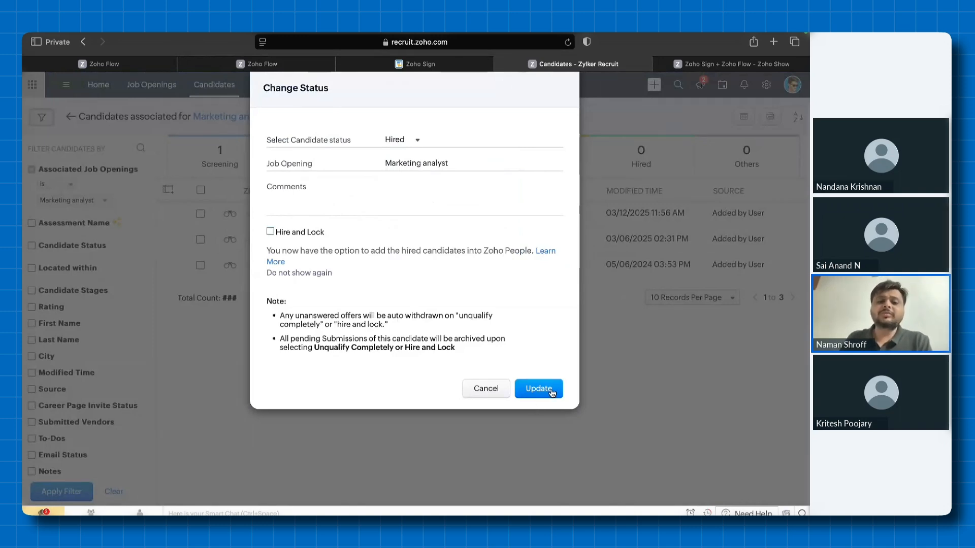
click(552, 392)
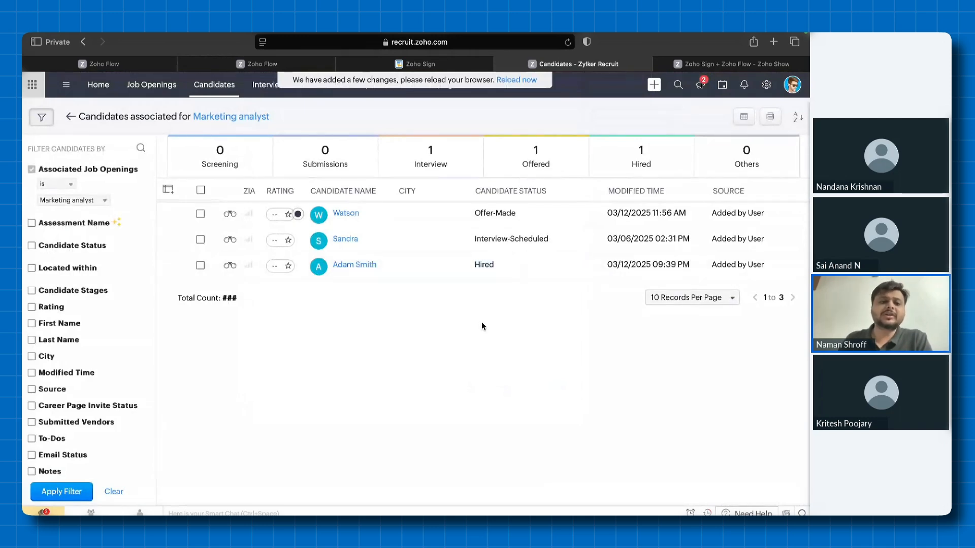
Switch back to the New employee NDA doc flow, open its completed run in the history and examine the Record updated output
click(315, 64)
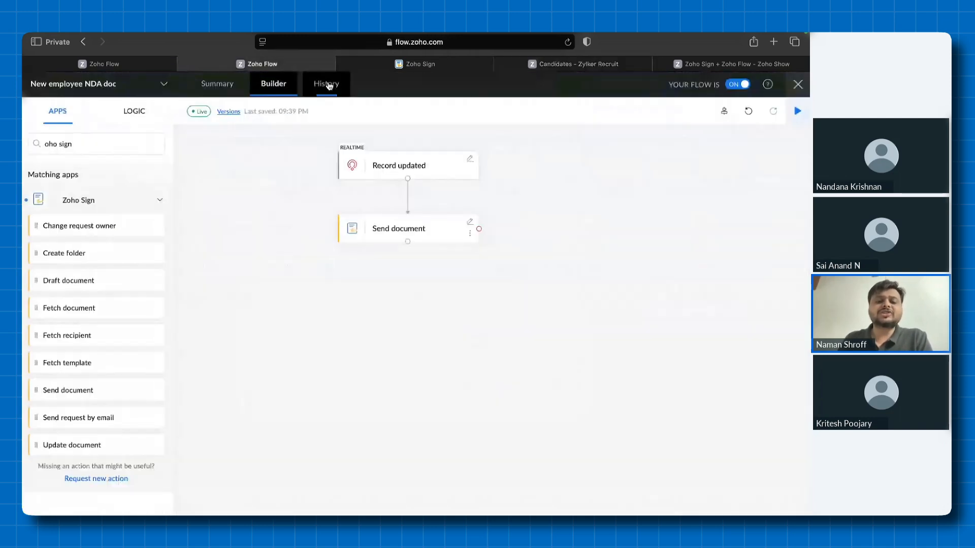
click(328, 85)
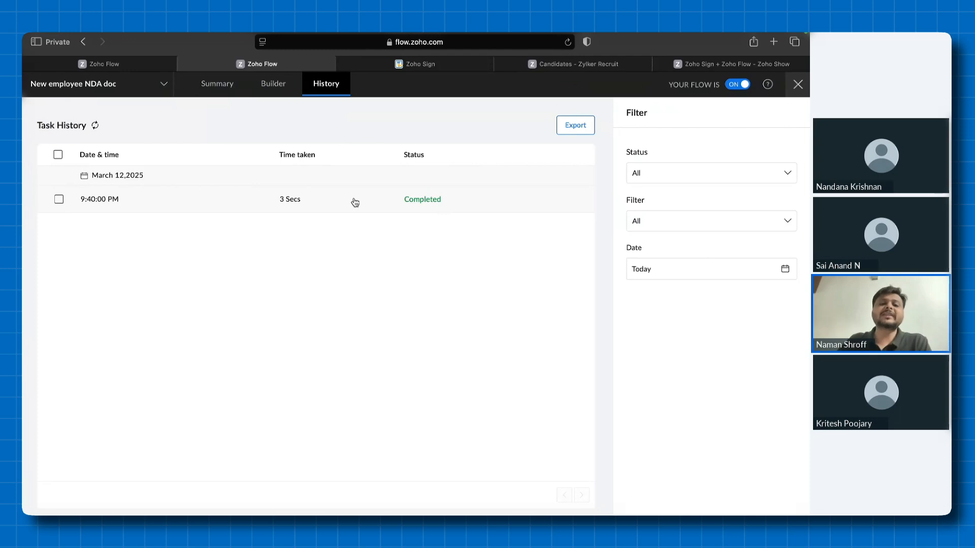
click(333, 201)
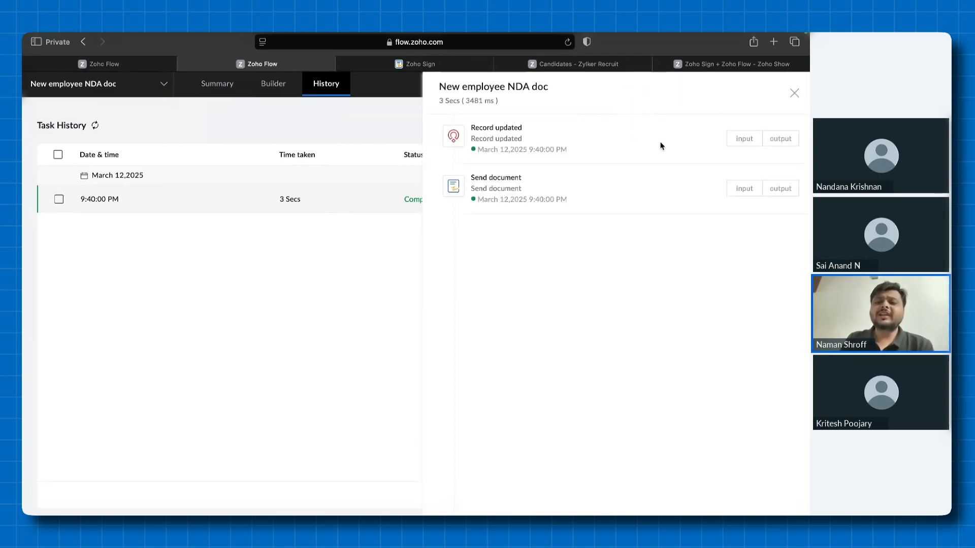
click(769, 145)
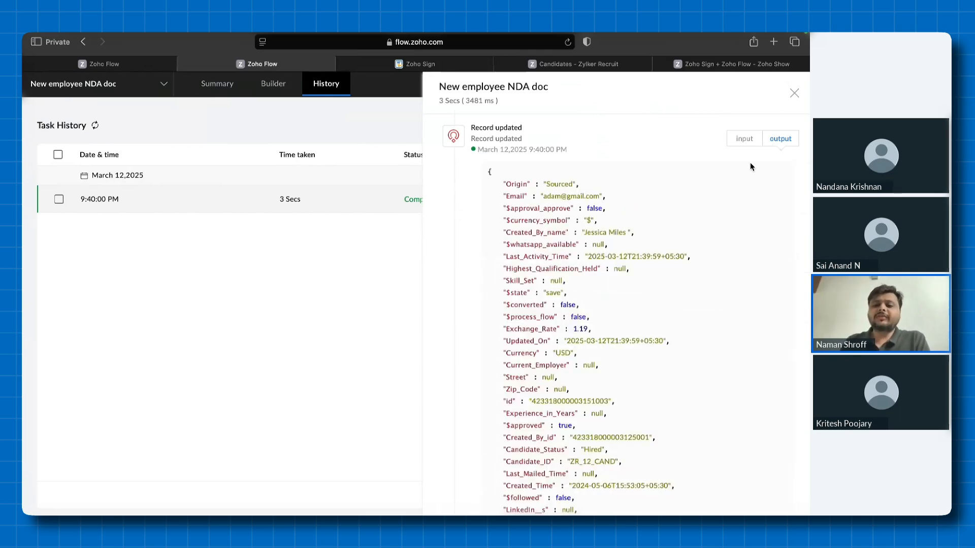
click(770, 142)
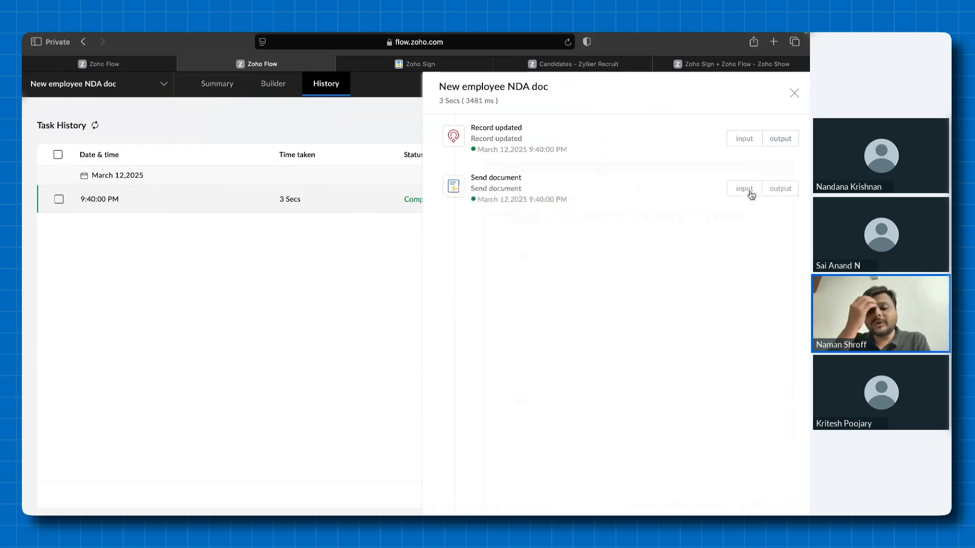
Examine the Send document output of the completed run, close the run details and return to the flow builder
click(780, 189)
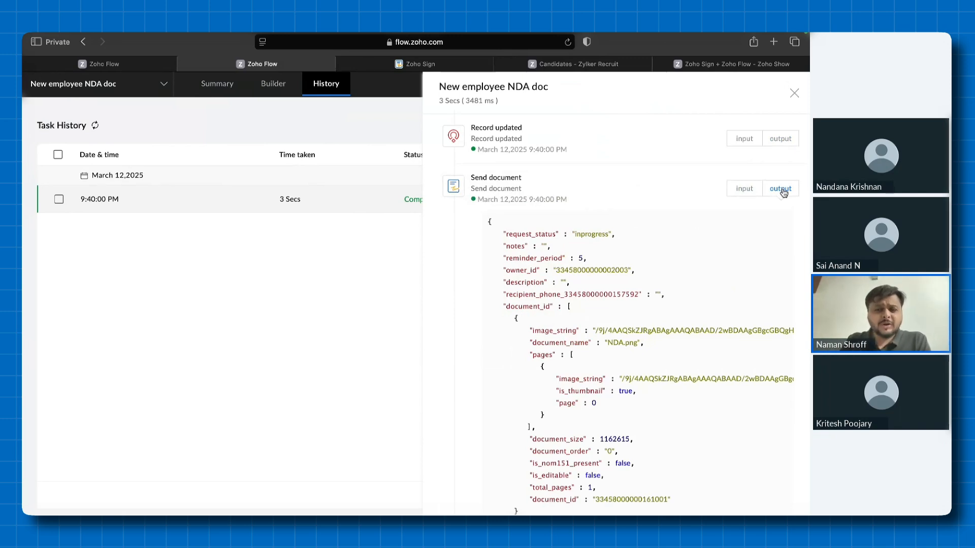
mouse_move(741, 256)
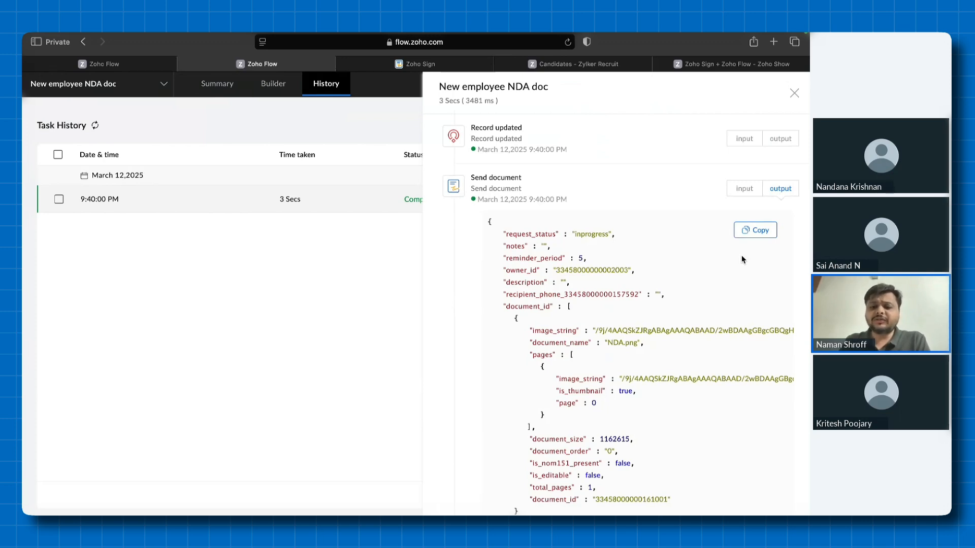
scroll(741, 257, down, 7)
scroll(741, 259, down, 5)
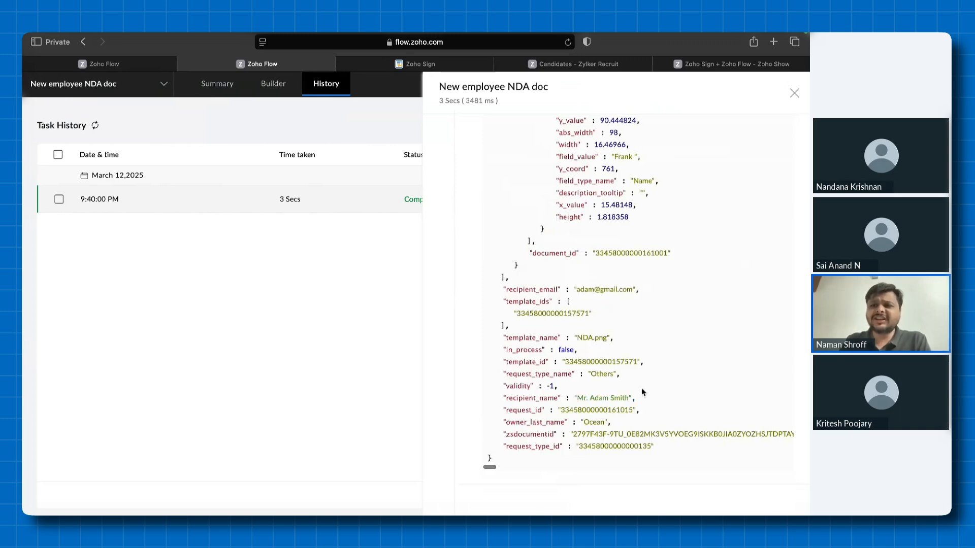
scroll(641, 392, up, 5)
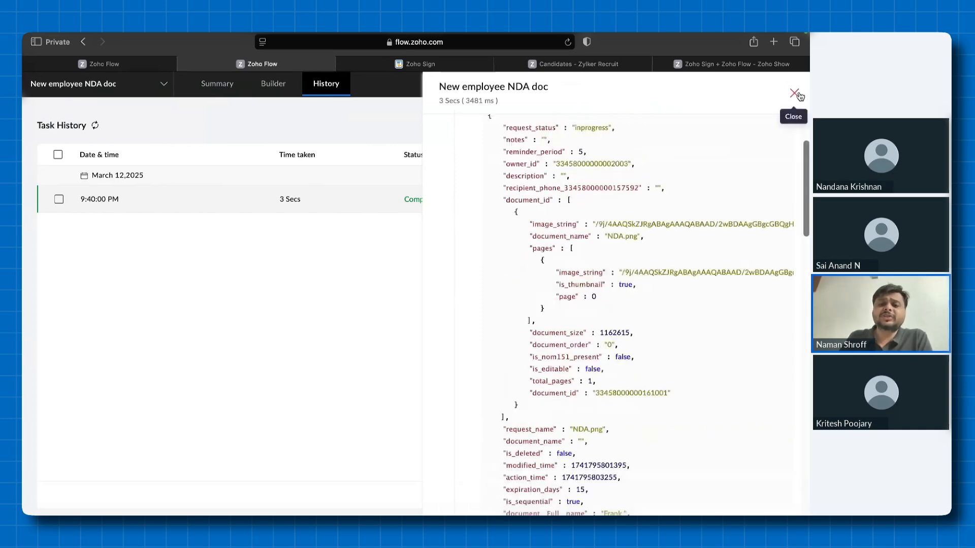
click(795, 94)
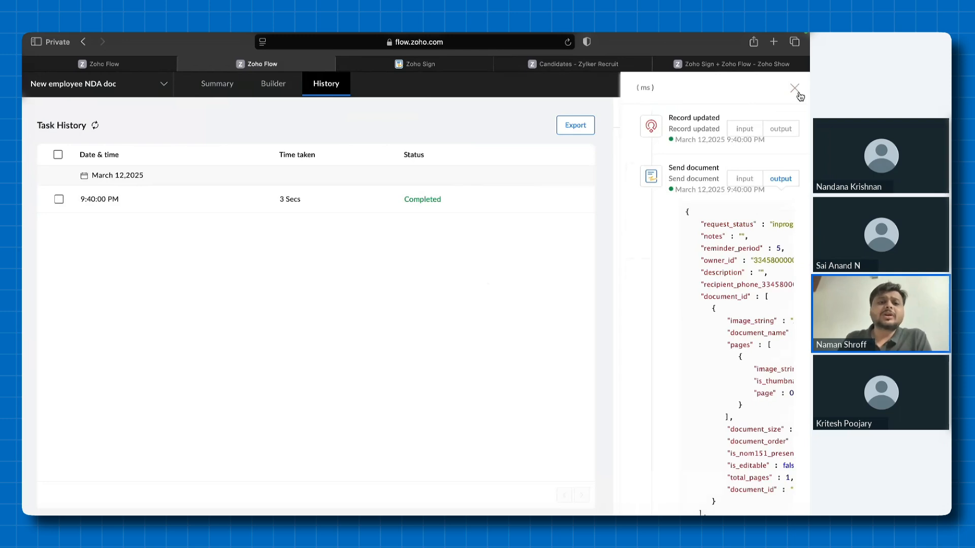
click(795, 89)
click(273, 84)
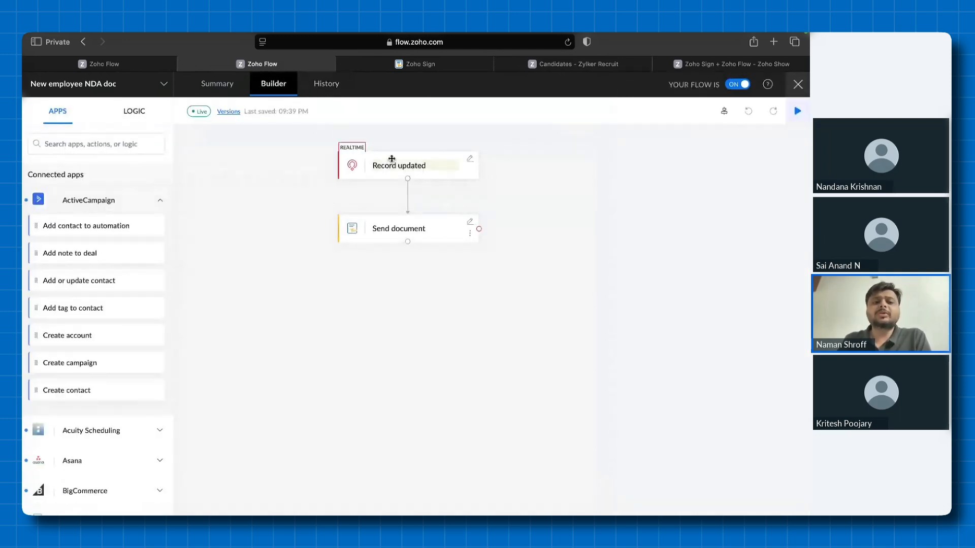
Switch to the Test flow sign flow and review its first Send Email action's recipient, subject and message
click(104, 65)
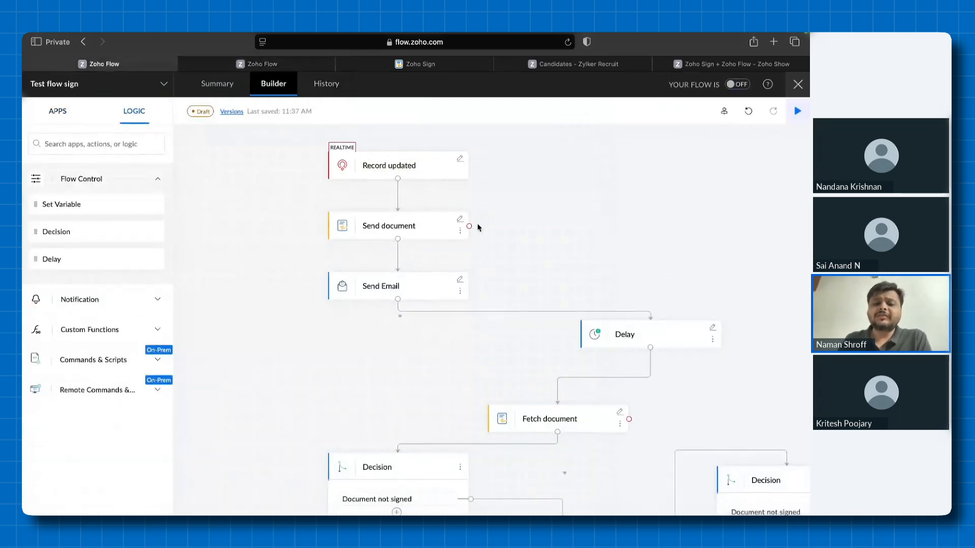
scroll(468, 355, down, 1)
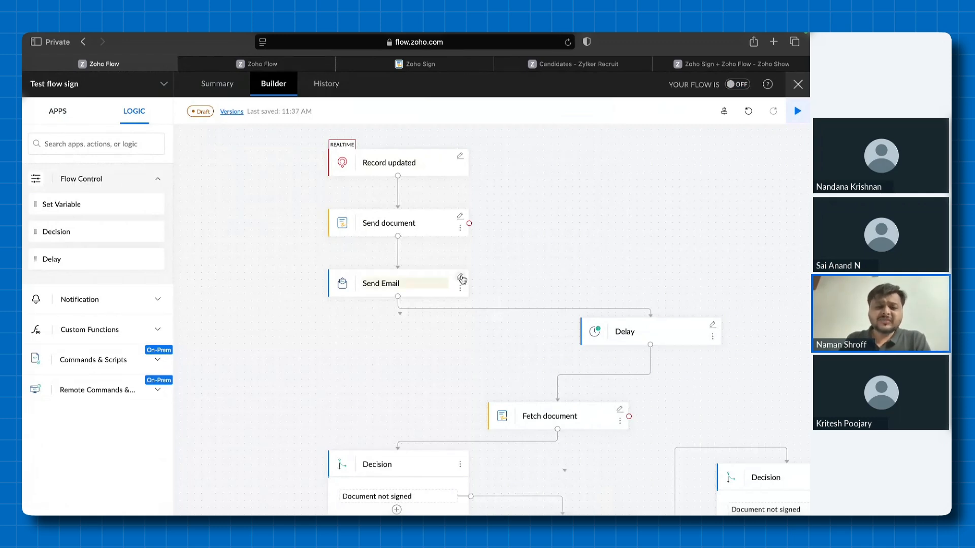
click(461, 278)
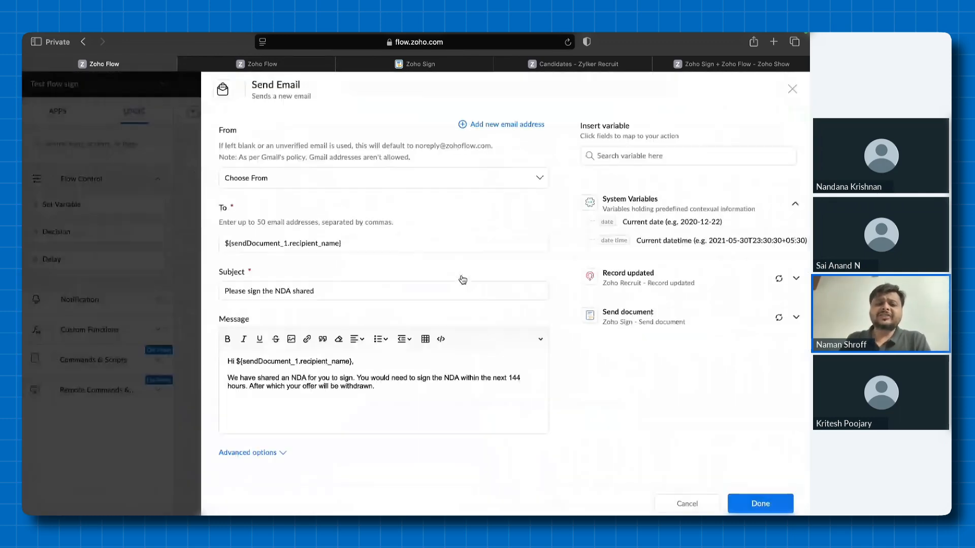
drag(389, 389, 261, 378)
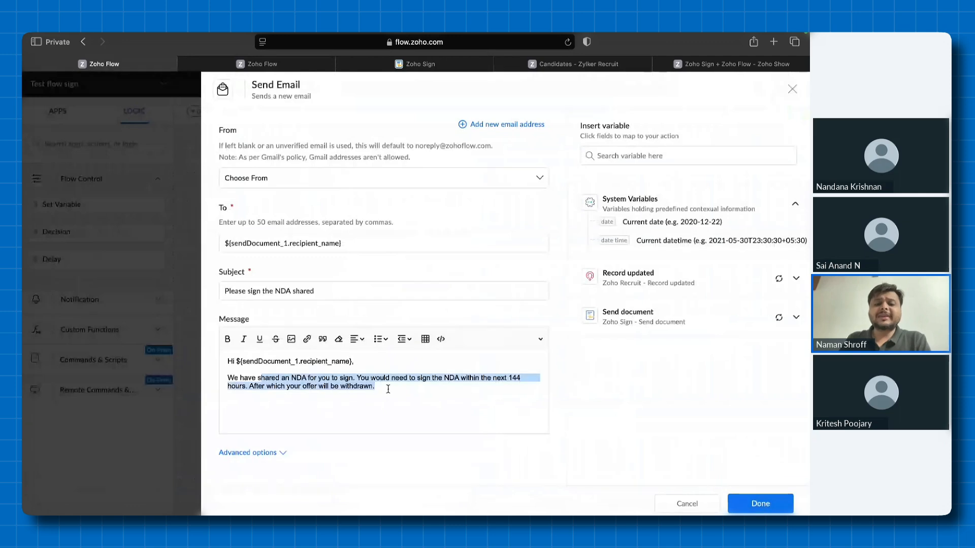
click(406, 393)
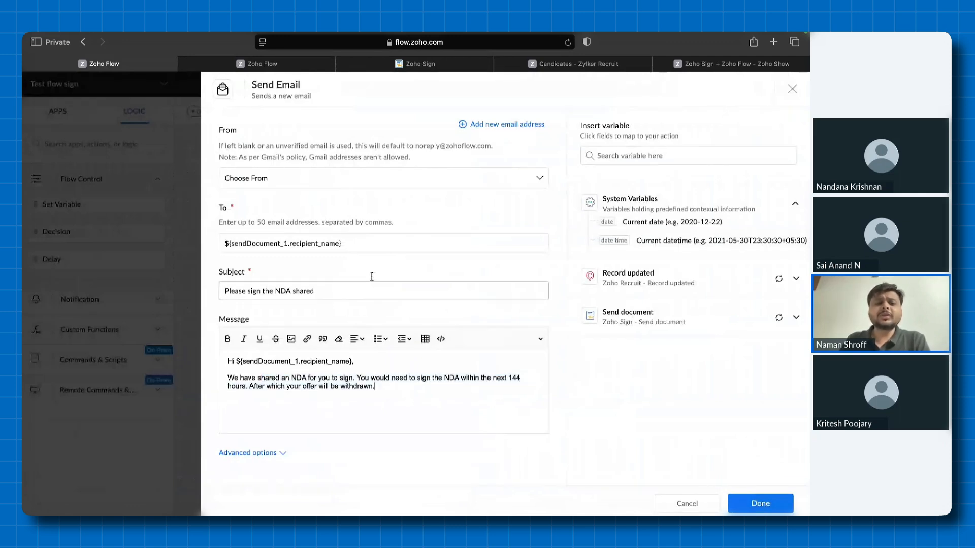
click(369, 245)
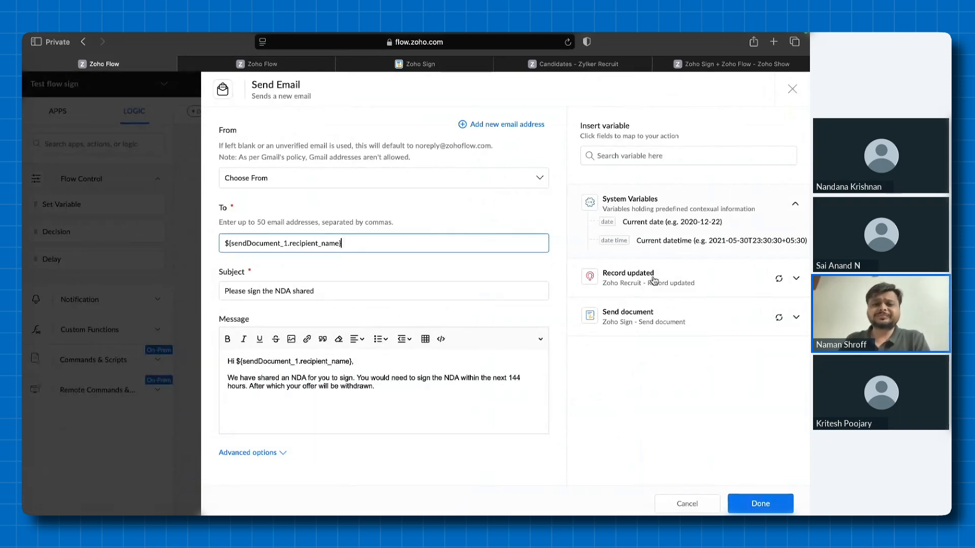
click(756, 510)
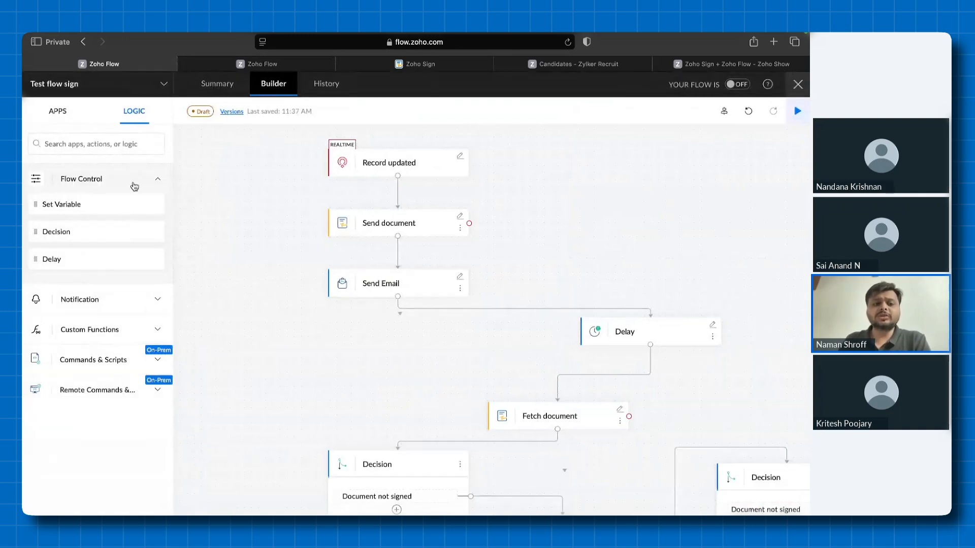
Look through the Notification and Custom Functions logic elements available for the flow
click(135, 299)
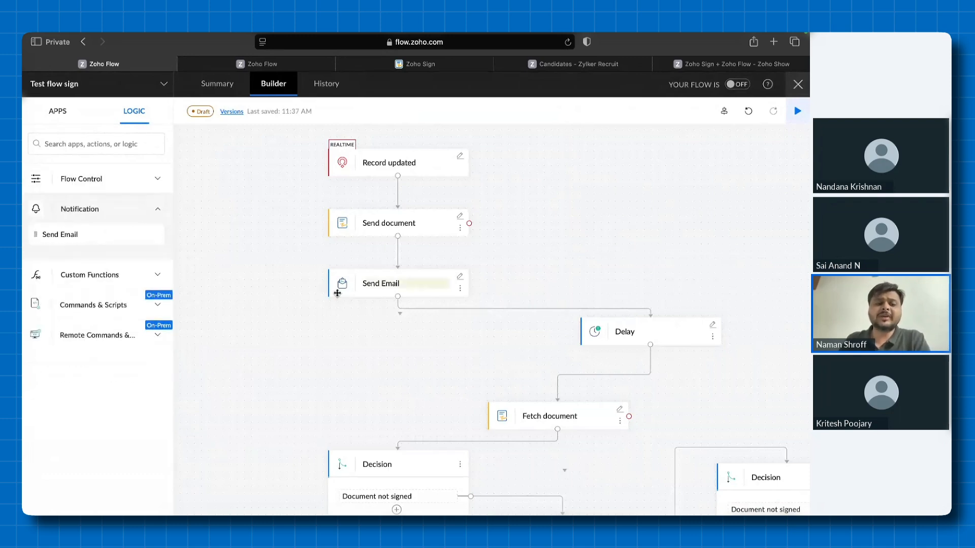
click(158, 274)
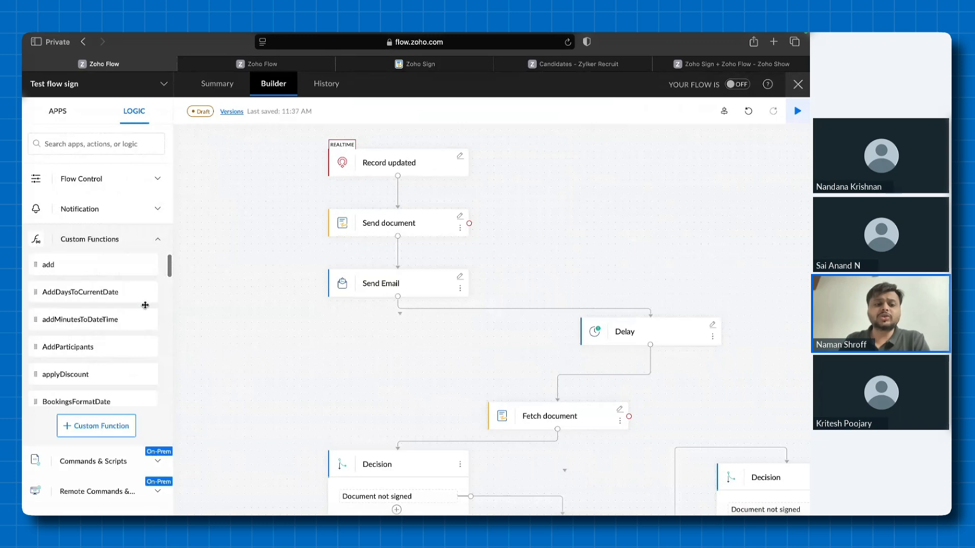
scroll(145, 305, down, 2)
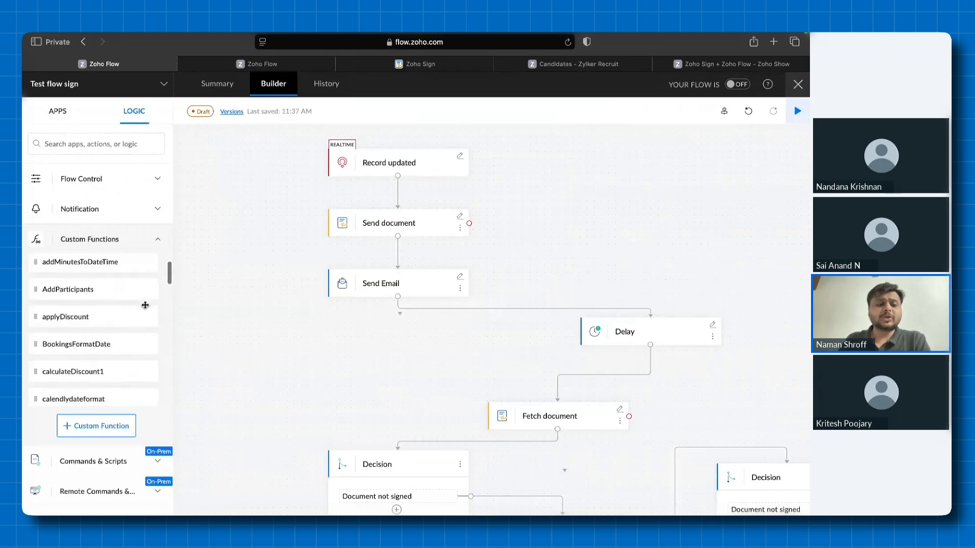
scroll(145, 305, down, 3)
click(151, 239)
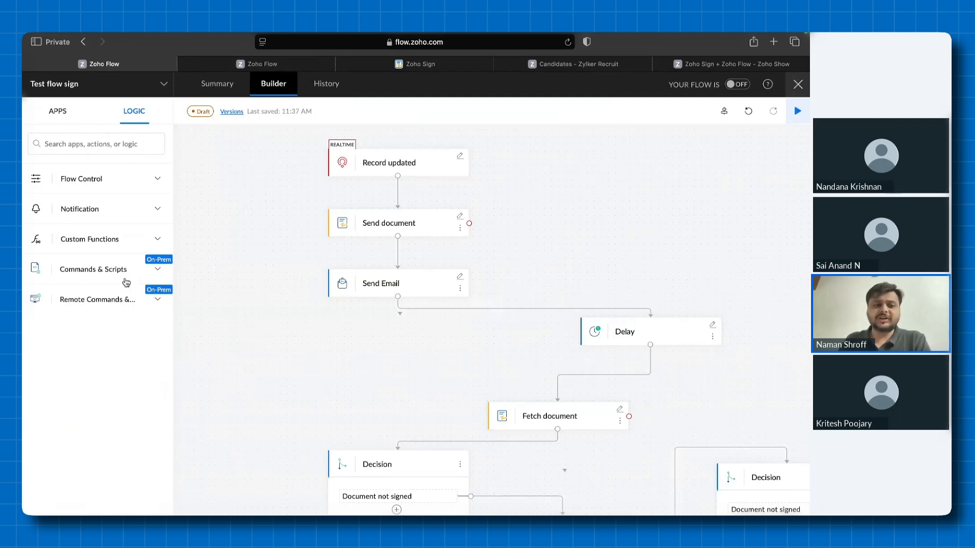
click(120, 211)
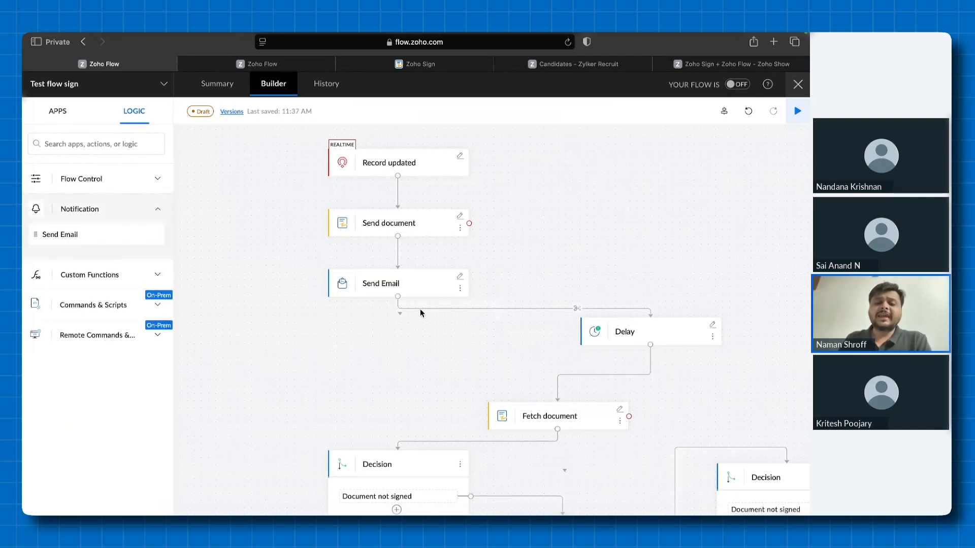
Review the duration of the Delay following the first Send Email action, and look through the Flow Control logic elements
scroll(540, 279, right, 5)
scroll(540, 279, down, 1)
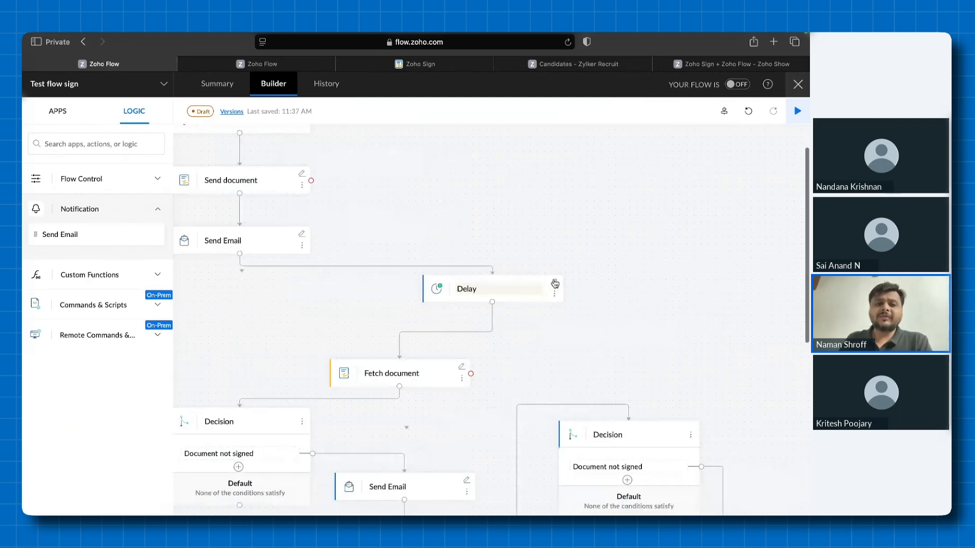
click(555, 284)
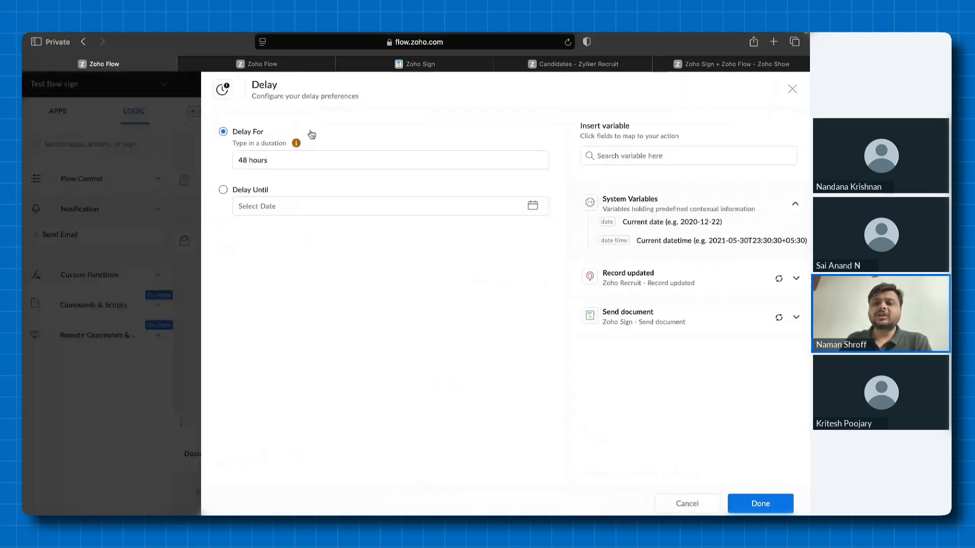
click(796, 95)
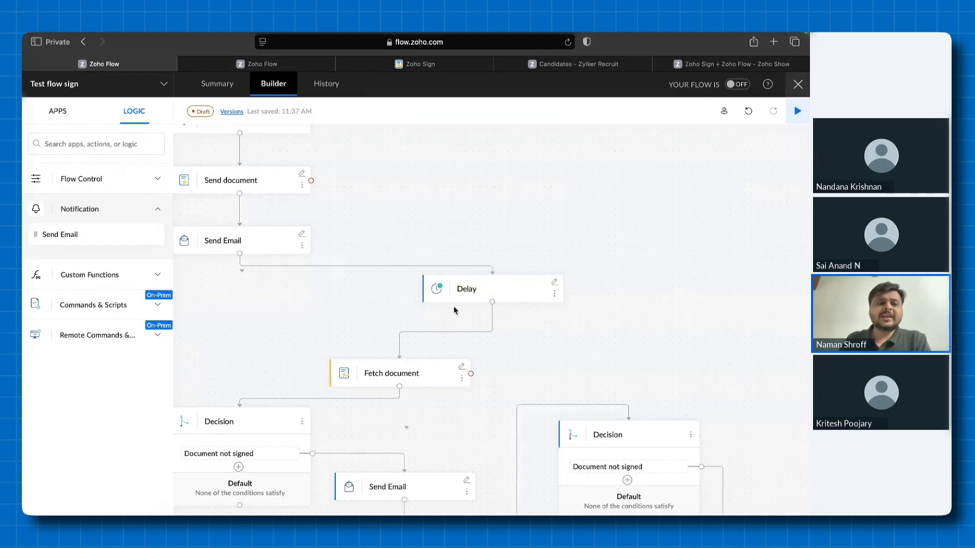
click(131, 178)
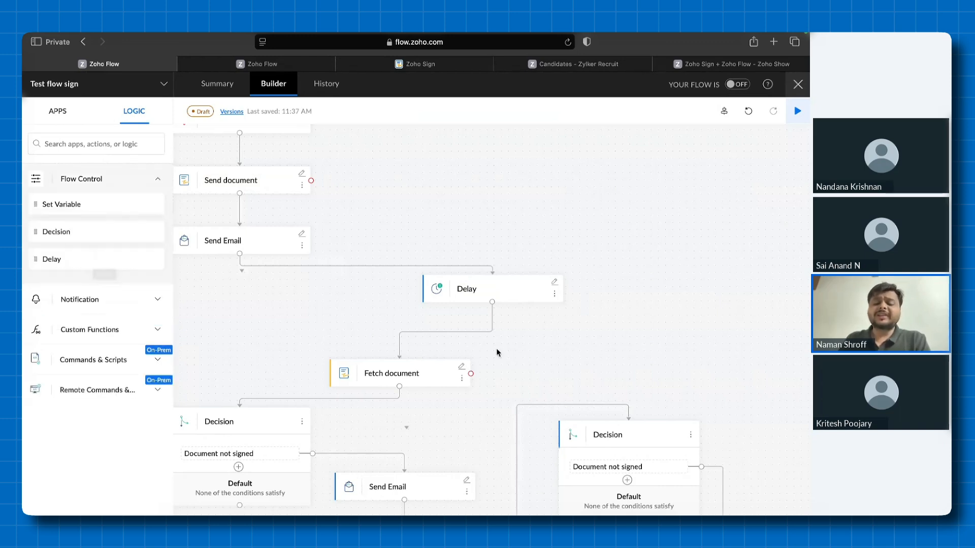
Review the Document not signed condition of the Decision that follows Fetch document and close it with its settings kept
scroll(496, 352, down, 3)
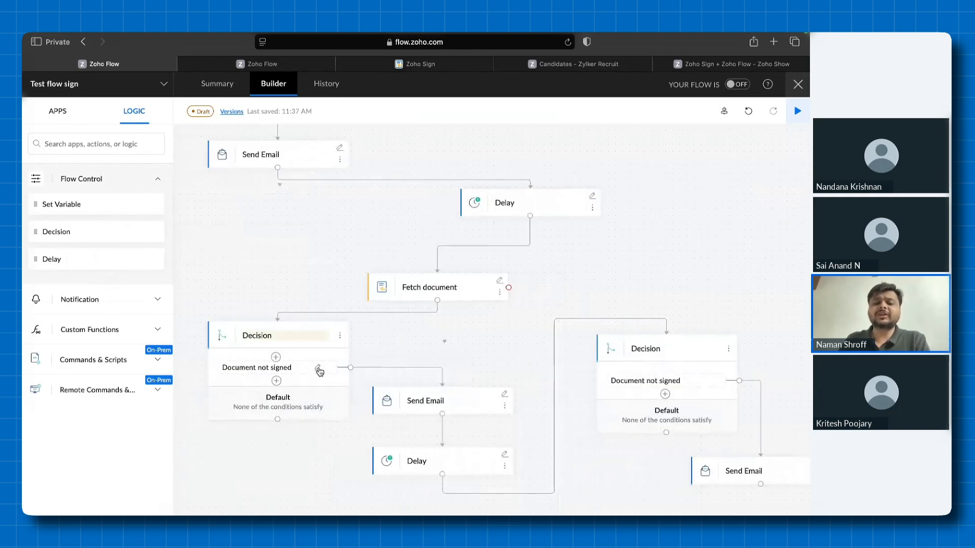
click(318, 370)
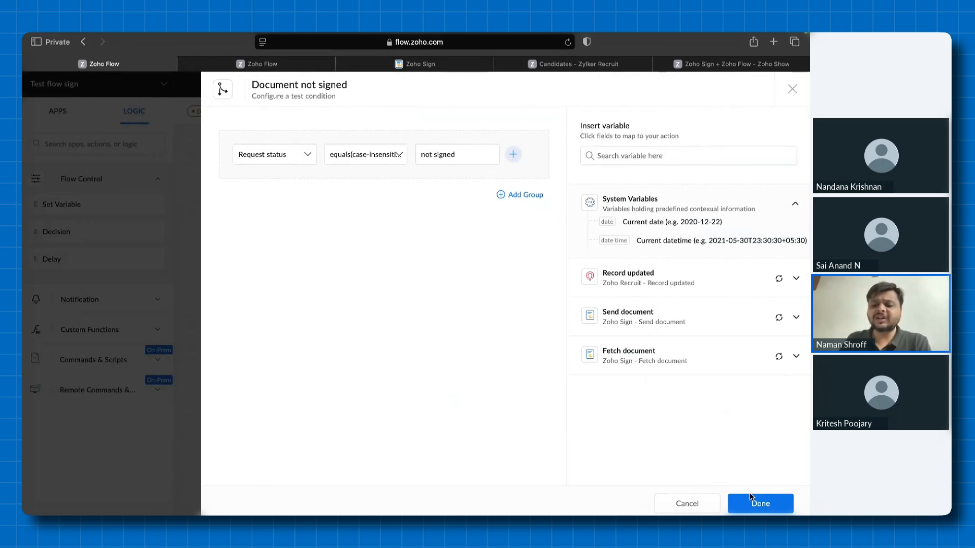
click(751, 505)
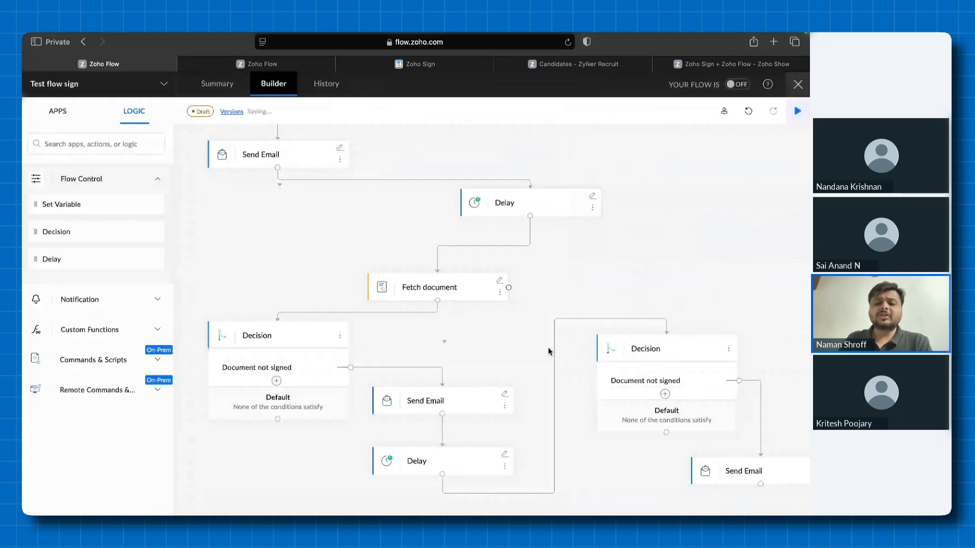
Review the reminder Send Email action on the first Document not signed branch and the duration of the Delay after it
scroll(548, 351, down, 1)
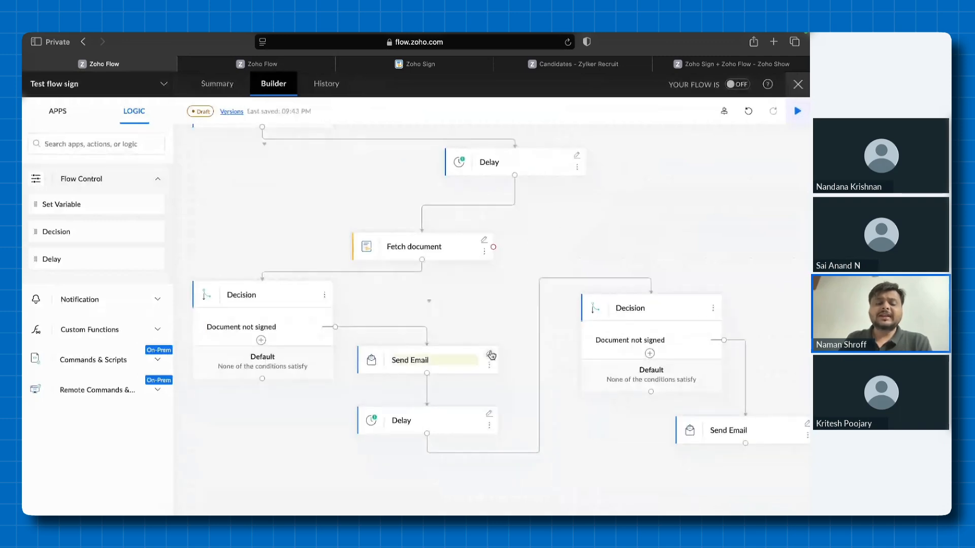
click(489, 354)
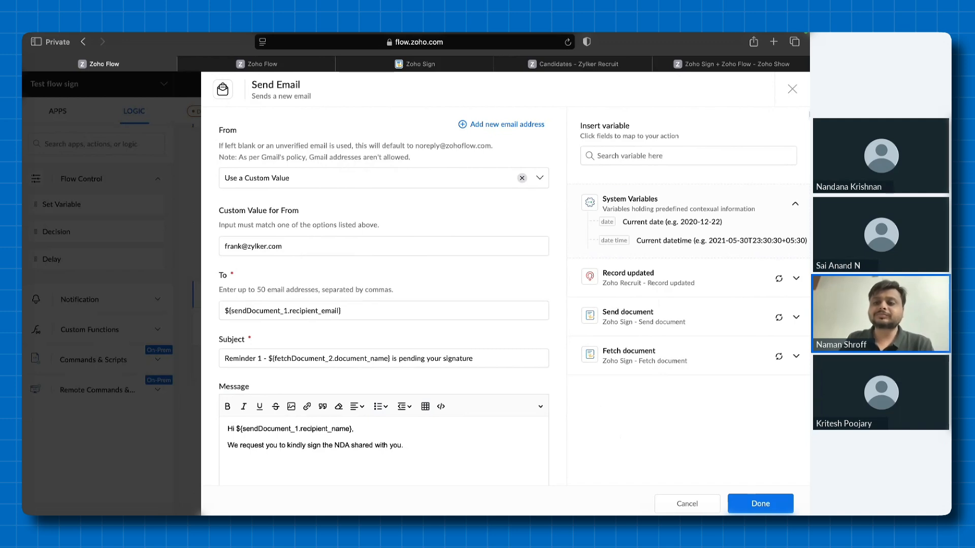
click(792, 90)
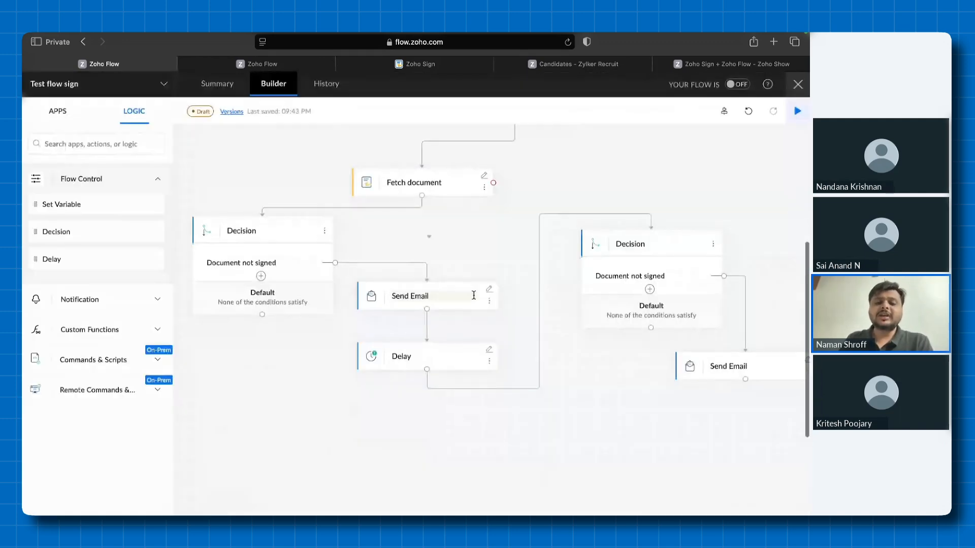
click(490, 351)
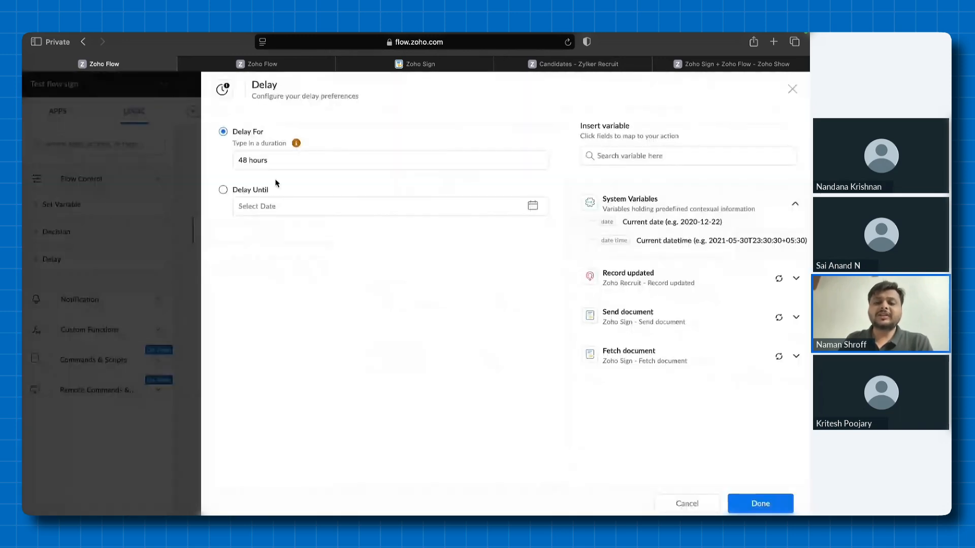
click(791, 90)
Review the second Decision's Document not signed condition and the recipient, subject and message of the final Send Email action
scroll(519, 361, right, 3)
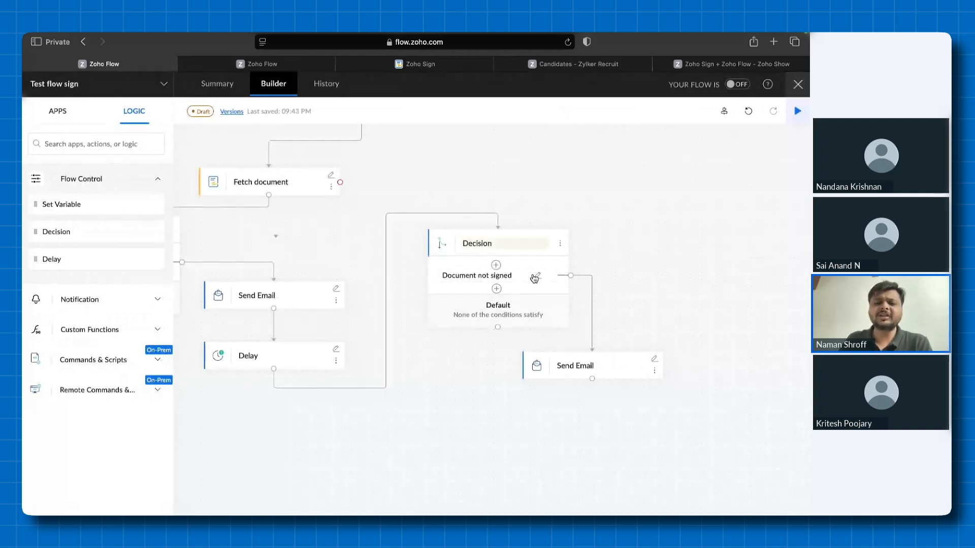
click(536, 276)
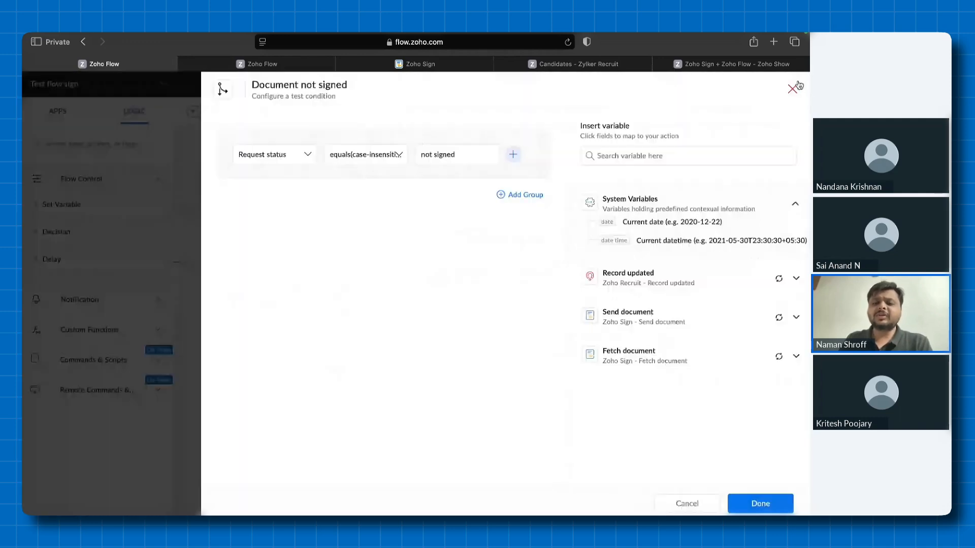
click(795, 88)
click(655, 361)
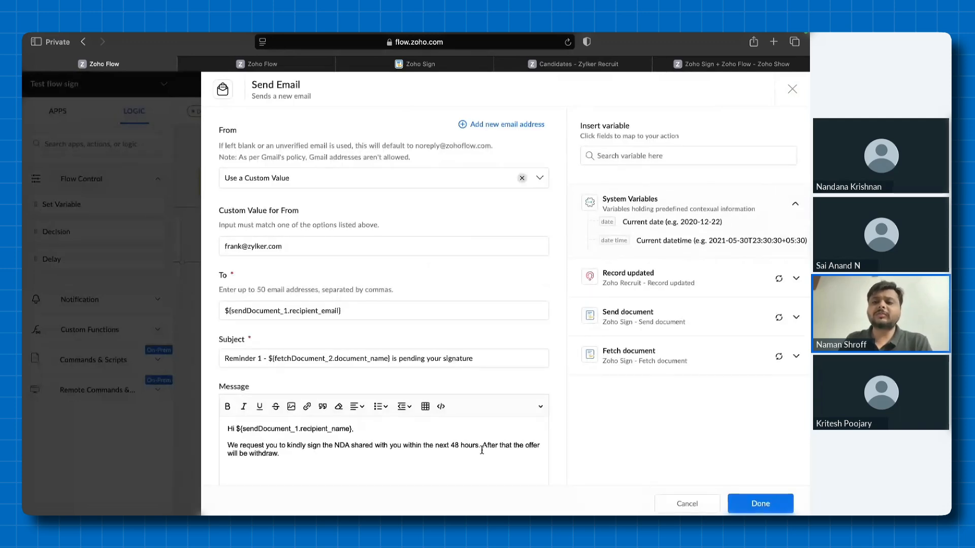
click(792, 89)
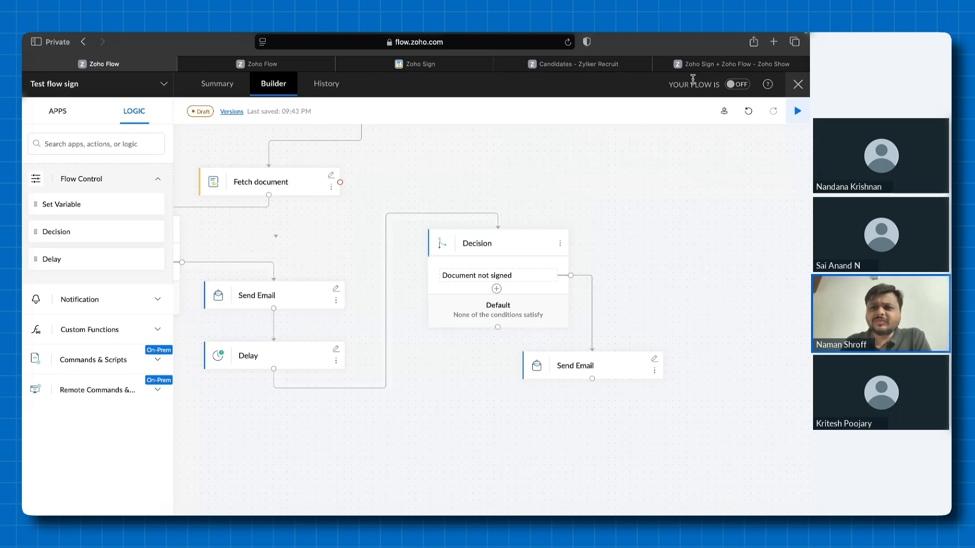
Switch to the Zoho Sign + Zoho Flow presentation in Zoho Show, start the slideshow from the Demo slide and advance to Book a demo
click(704, 65)
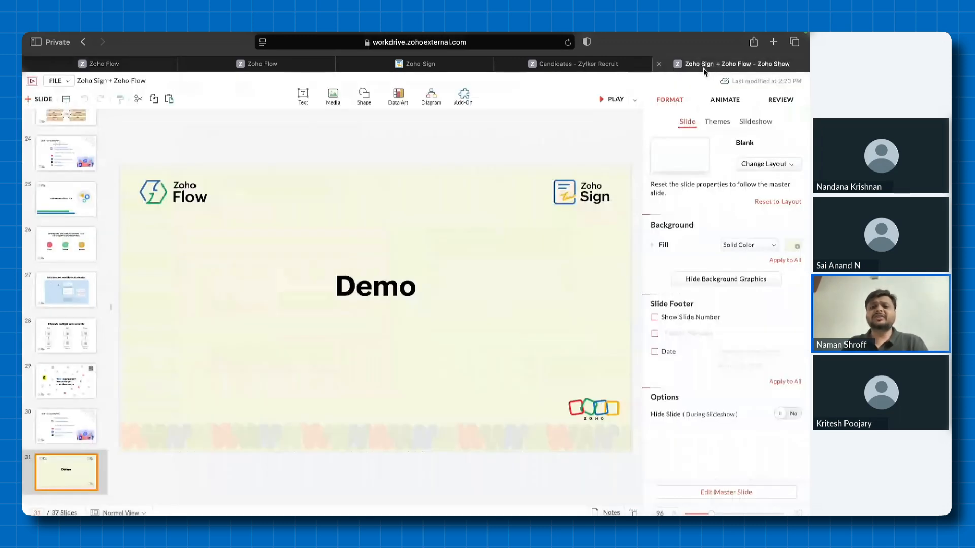
click(621, 102)
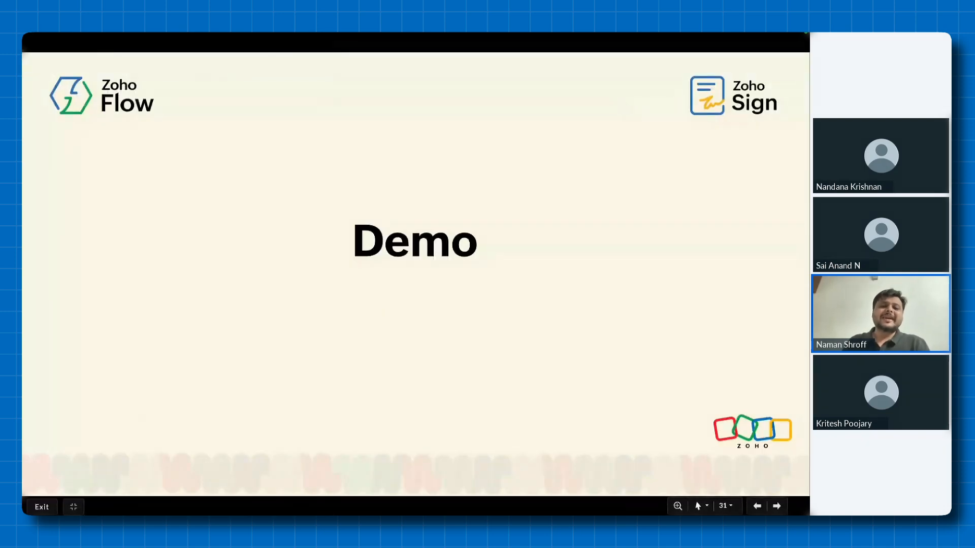
key(Right)
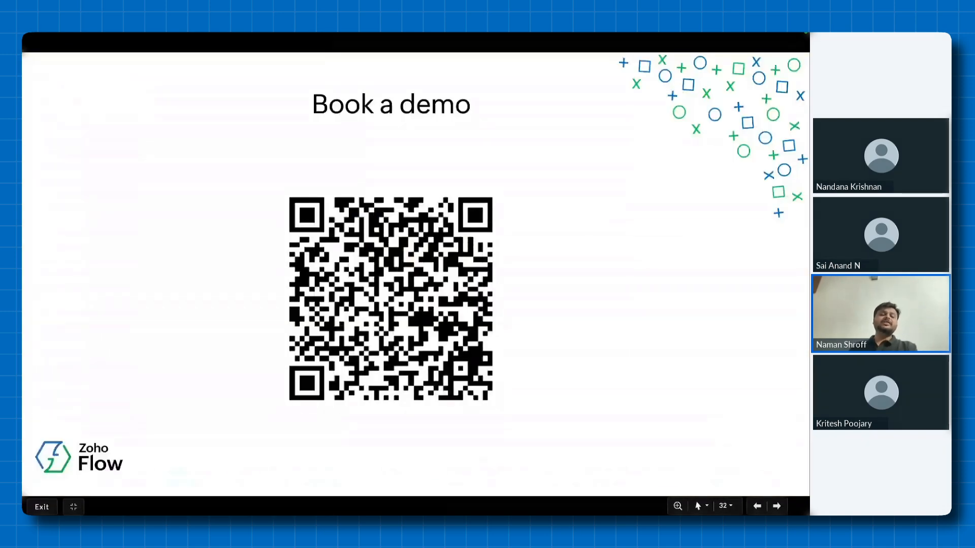